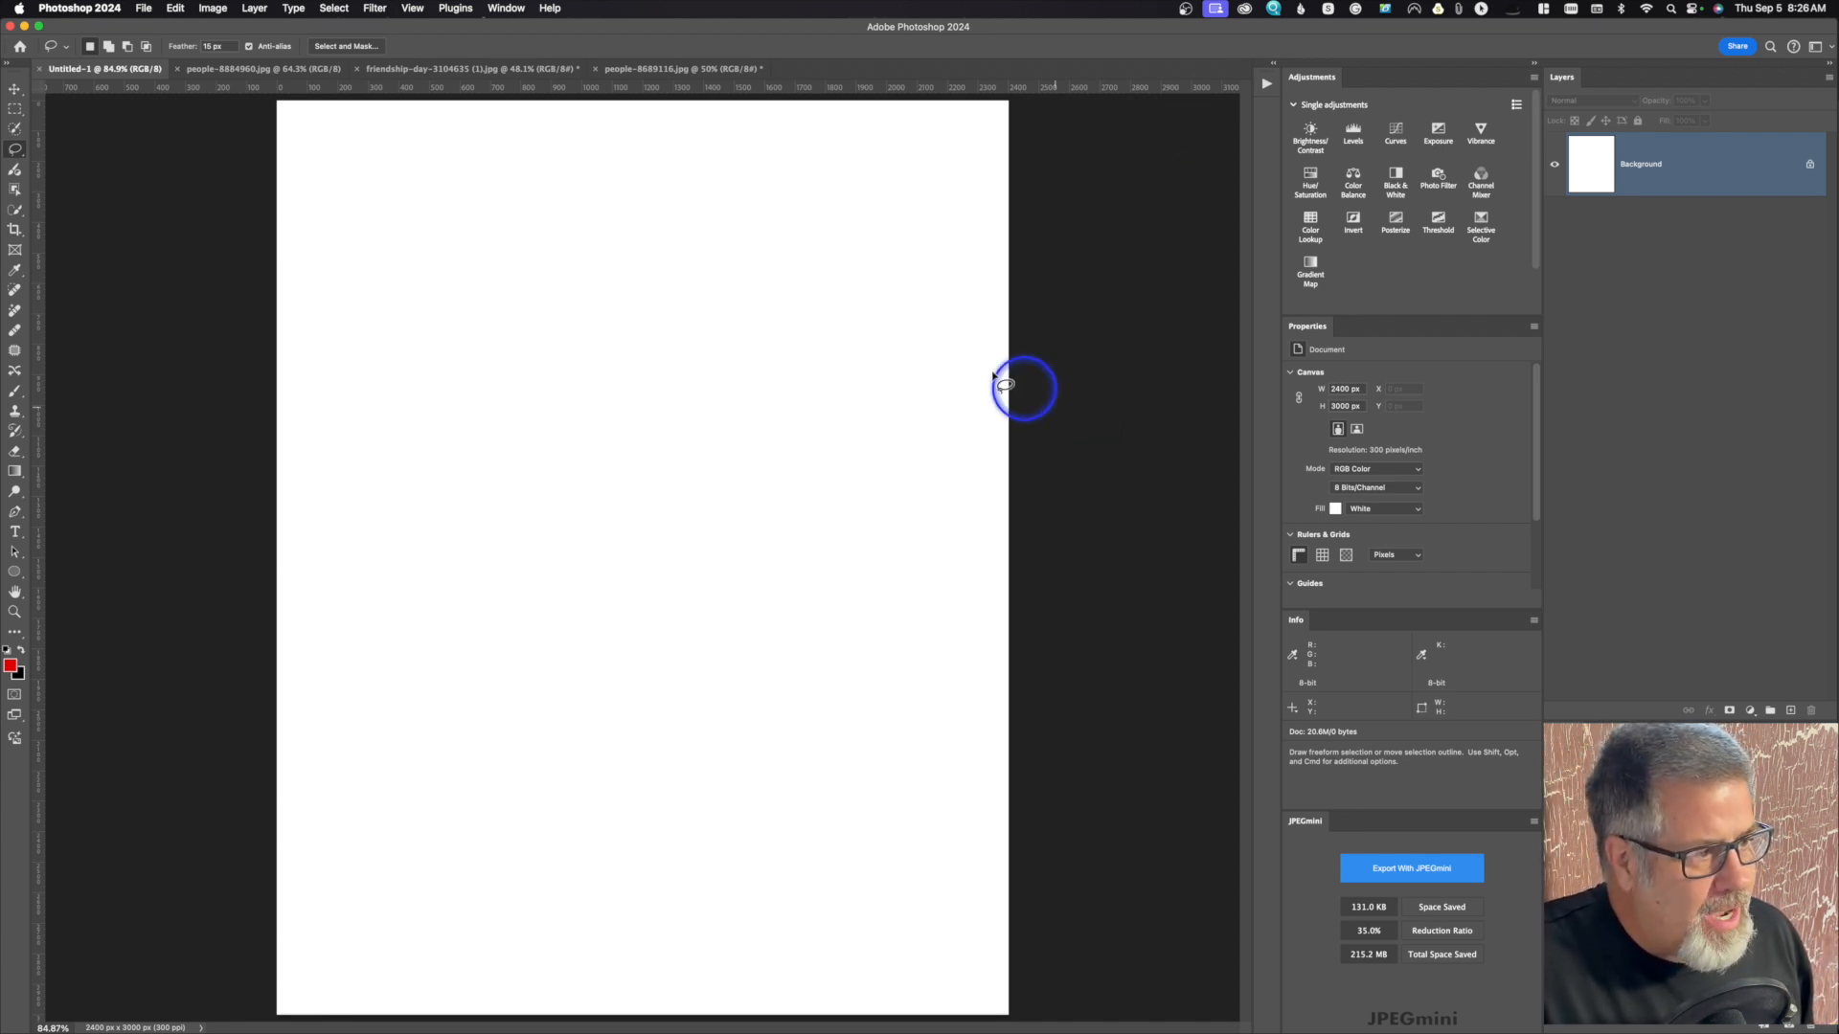
Step: Activate the Brush tool, view its presets, and reset the foreground and background colors to default black and white
left_click(16, 390)
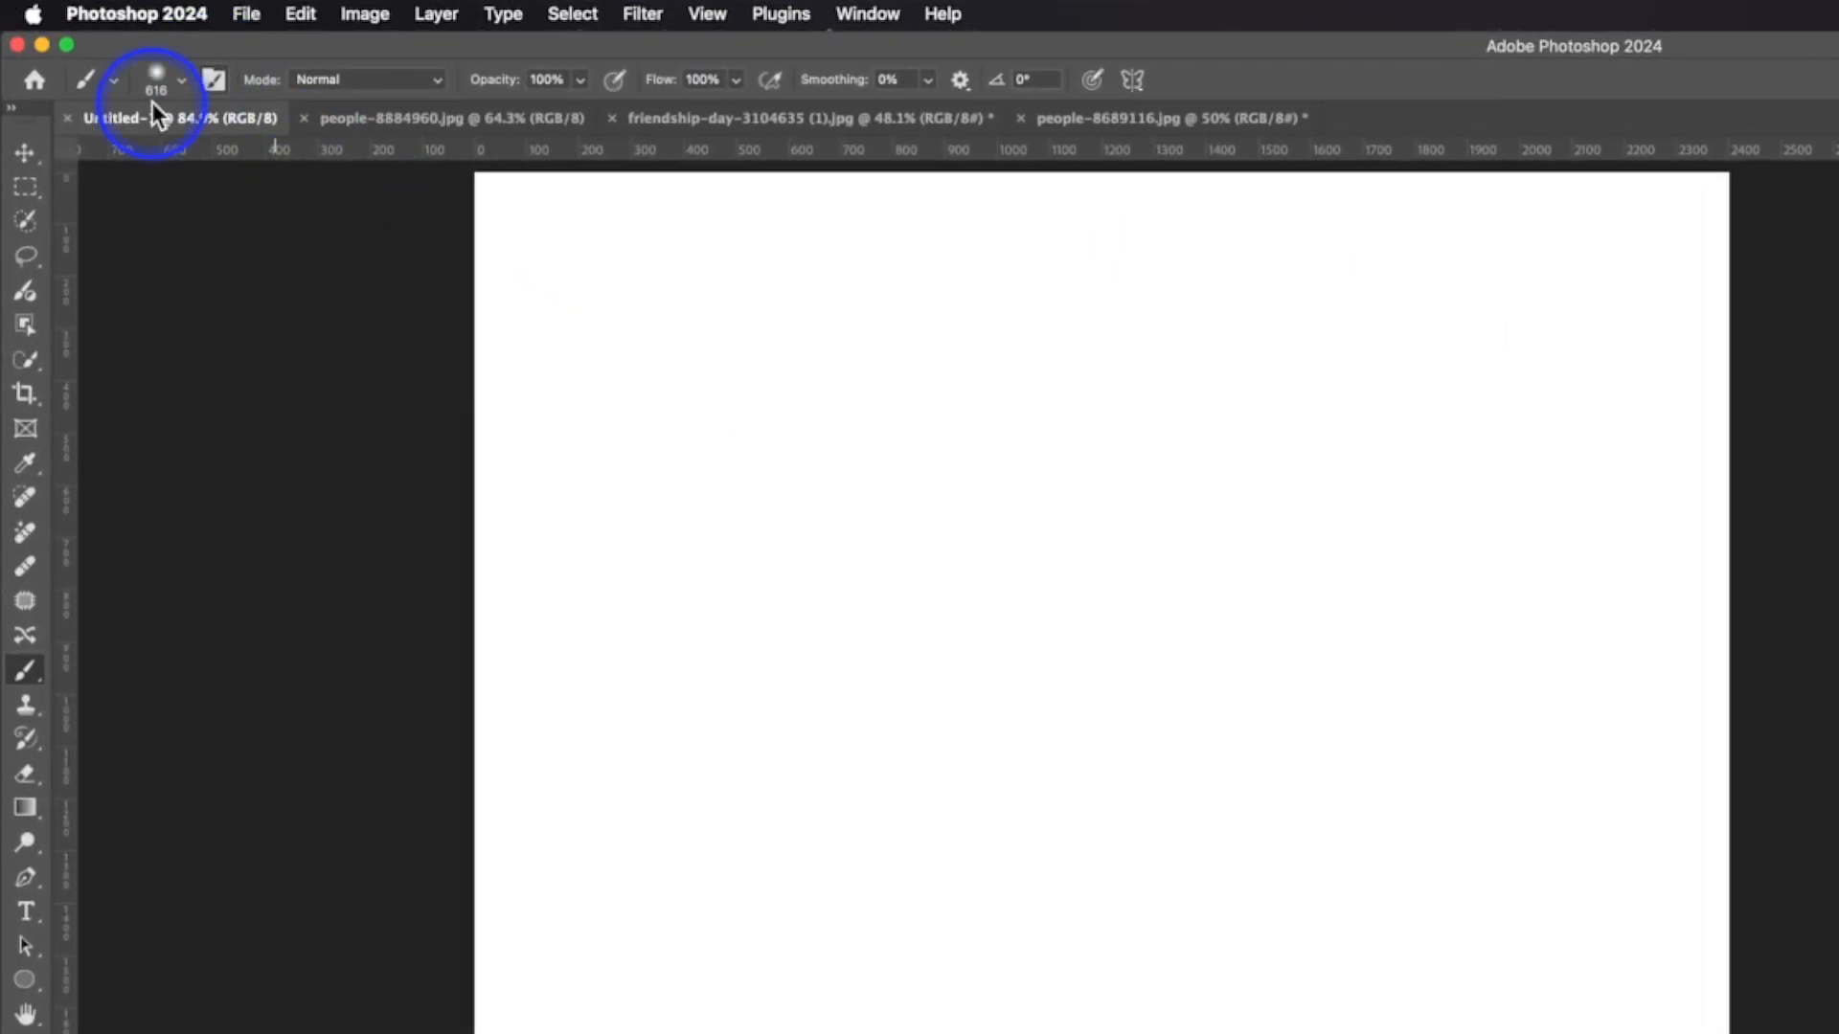
left_click(182, 79)
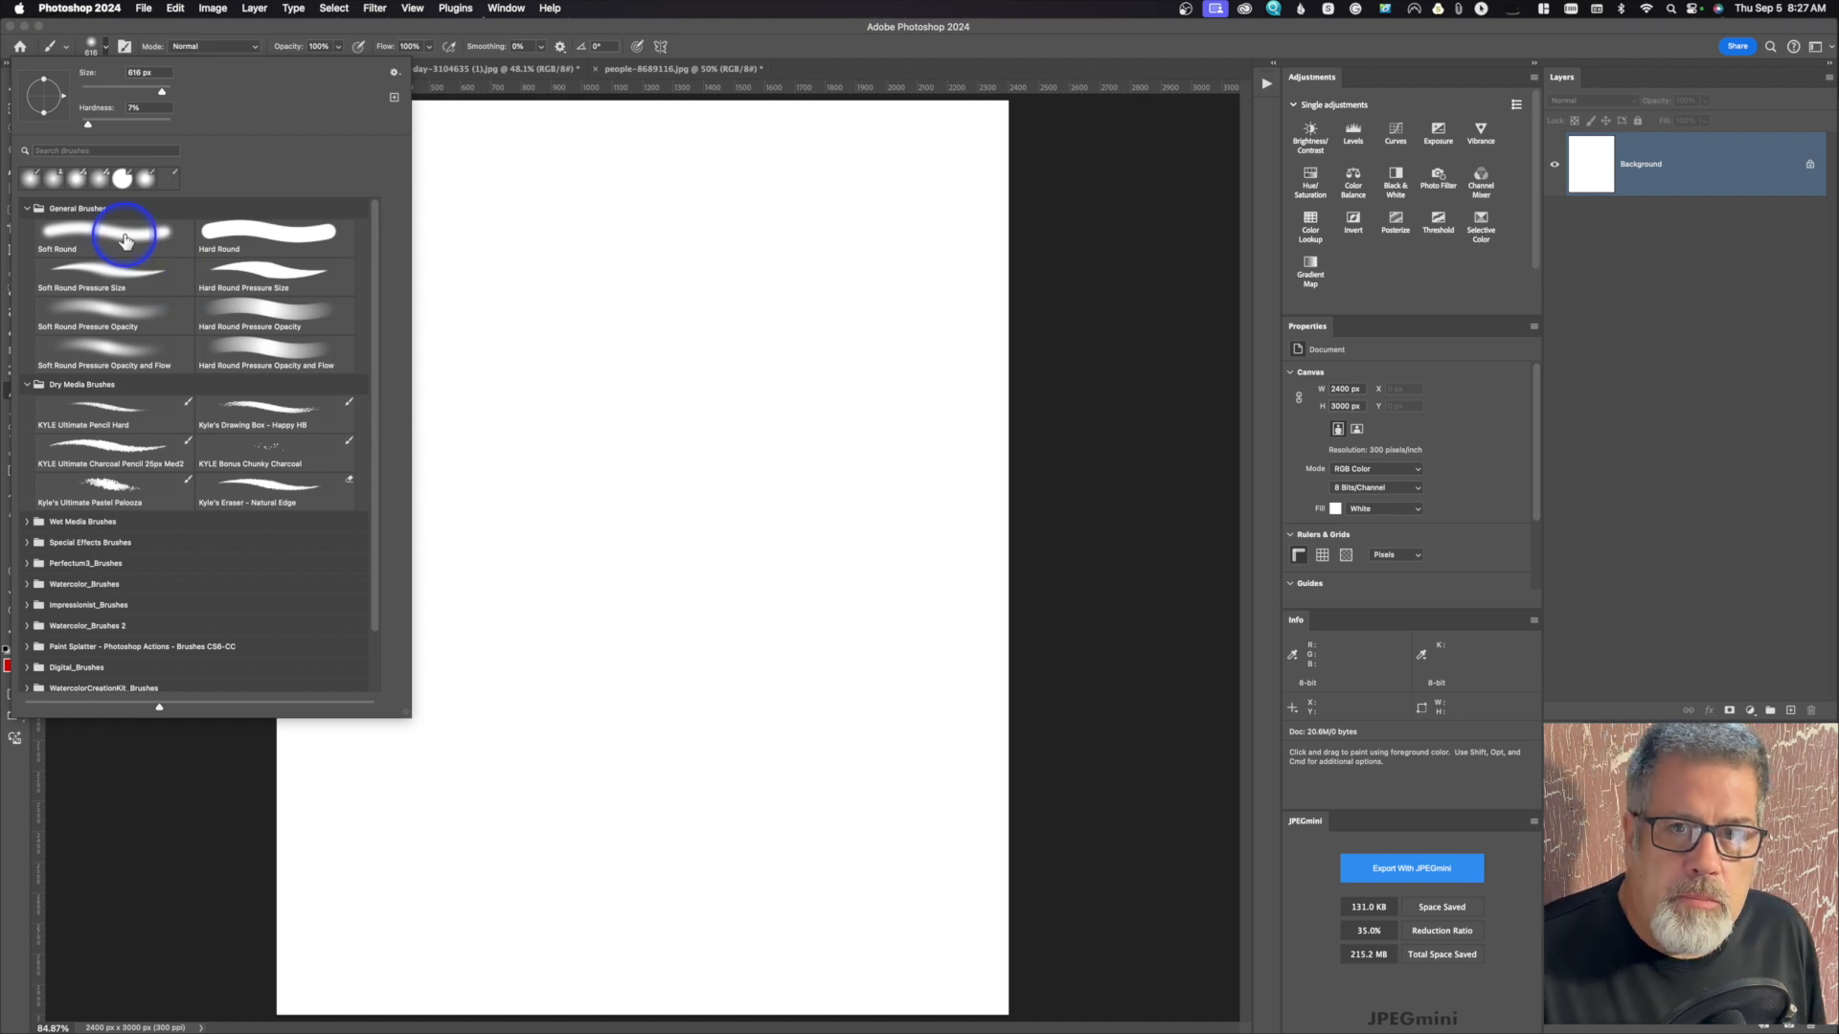
left_click(105, 51)
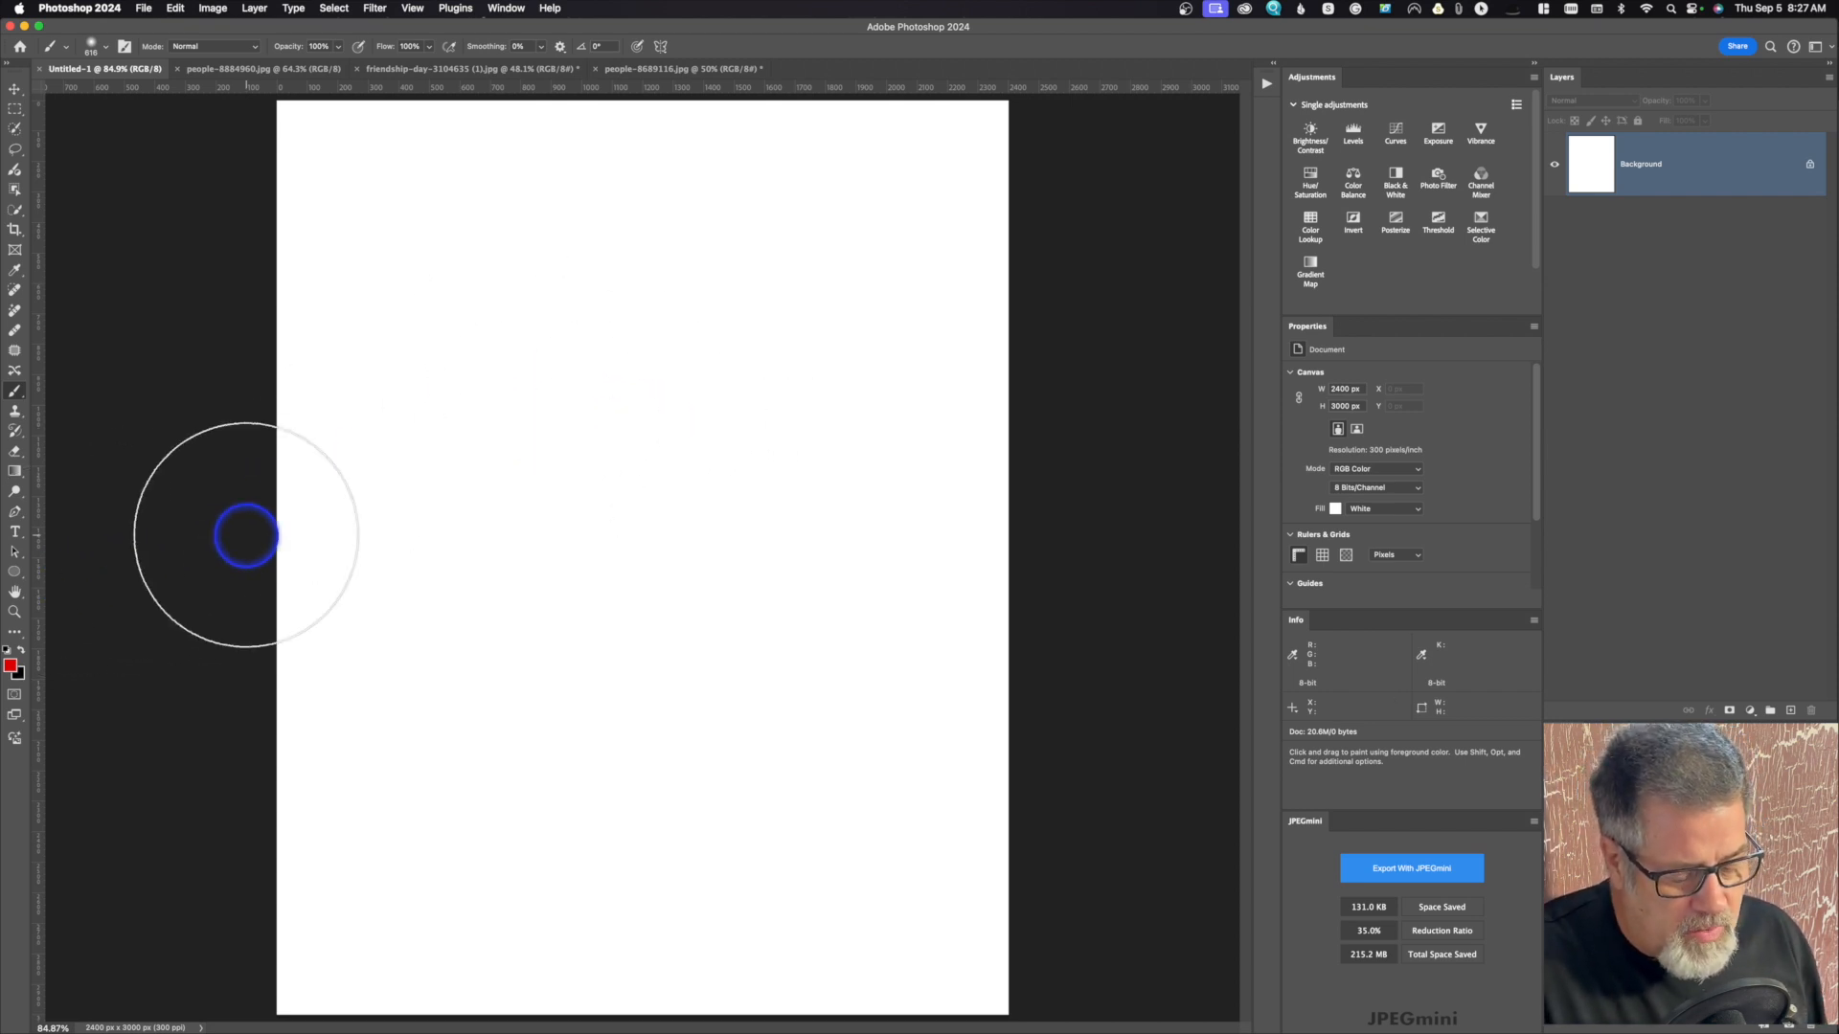
key("d")
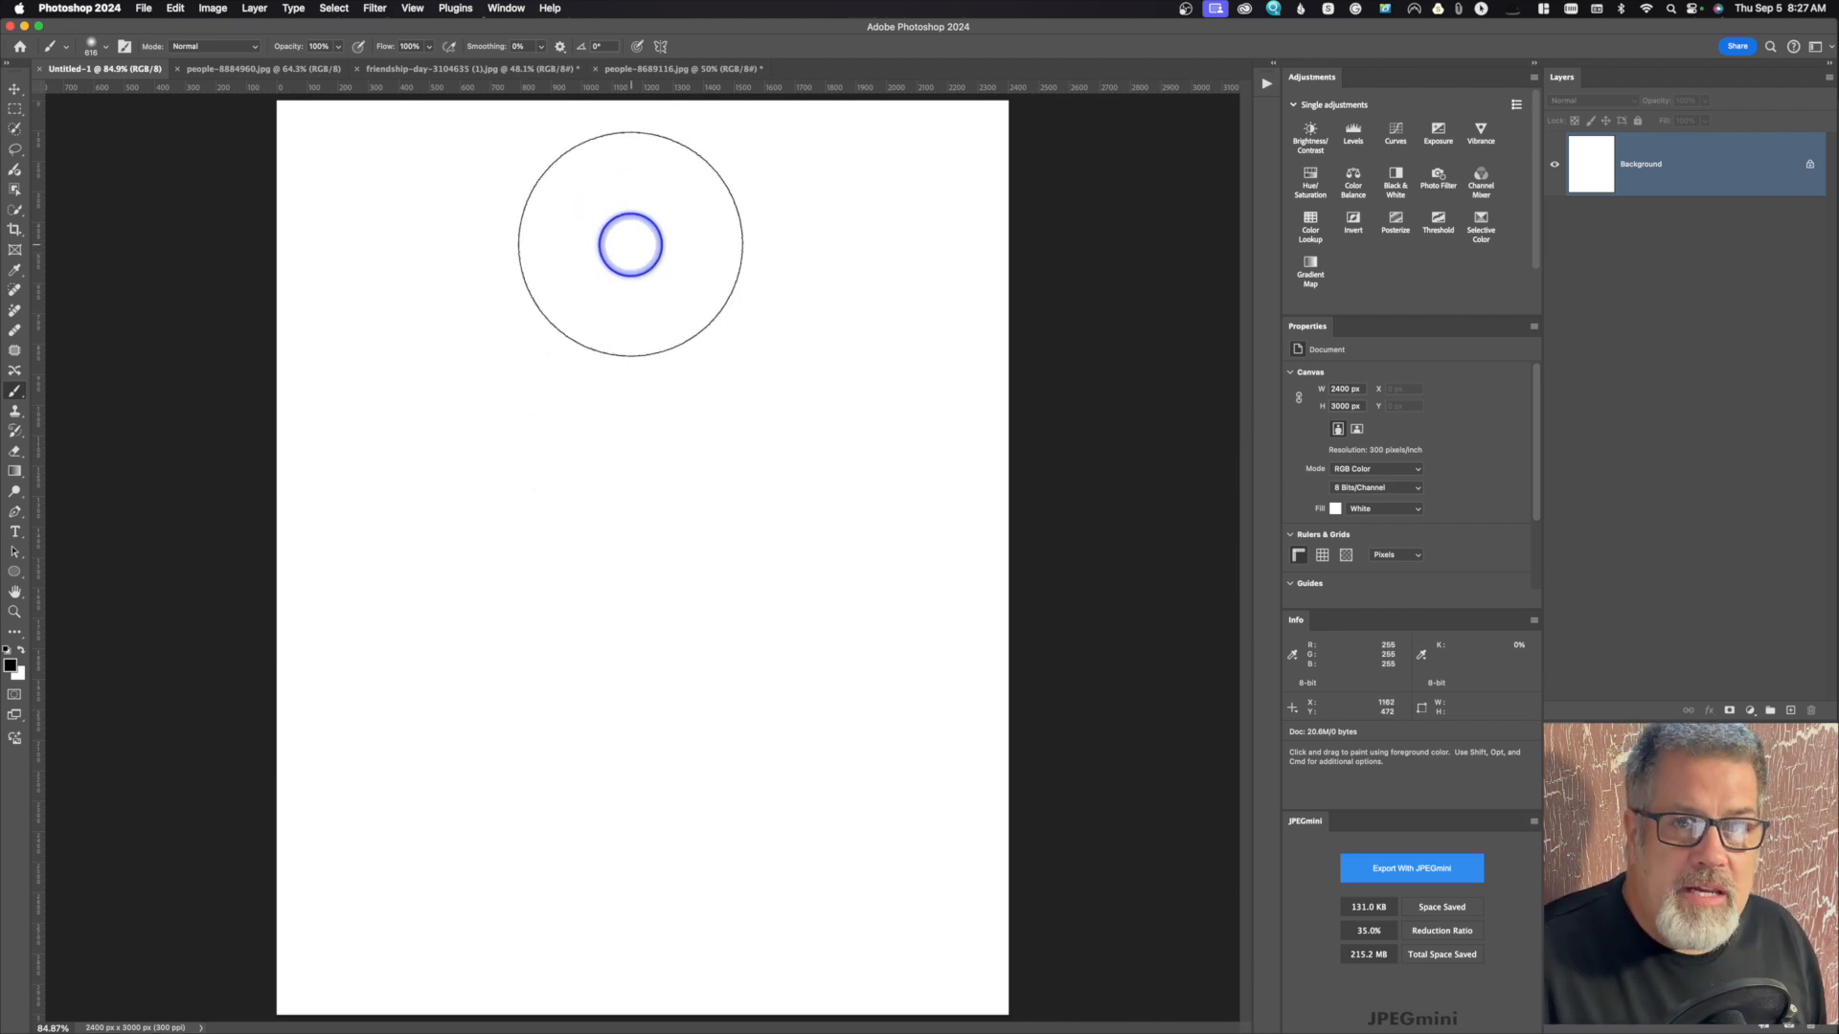
Step: Try a soft-edged vertical black brush stroke down the middle of the canvas, and undo it
mouse_move(630, 244)
left_mouse_down()
mouse_move(607, 463)
mouse_move(620, 698)
left_mouse_up()
mouse_move(642, 553)
left_mouse_down()
mouse_move(639, 256)
mouse_move(646, 286)
mouse_move(609, 316)
left_mouse_up()
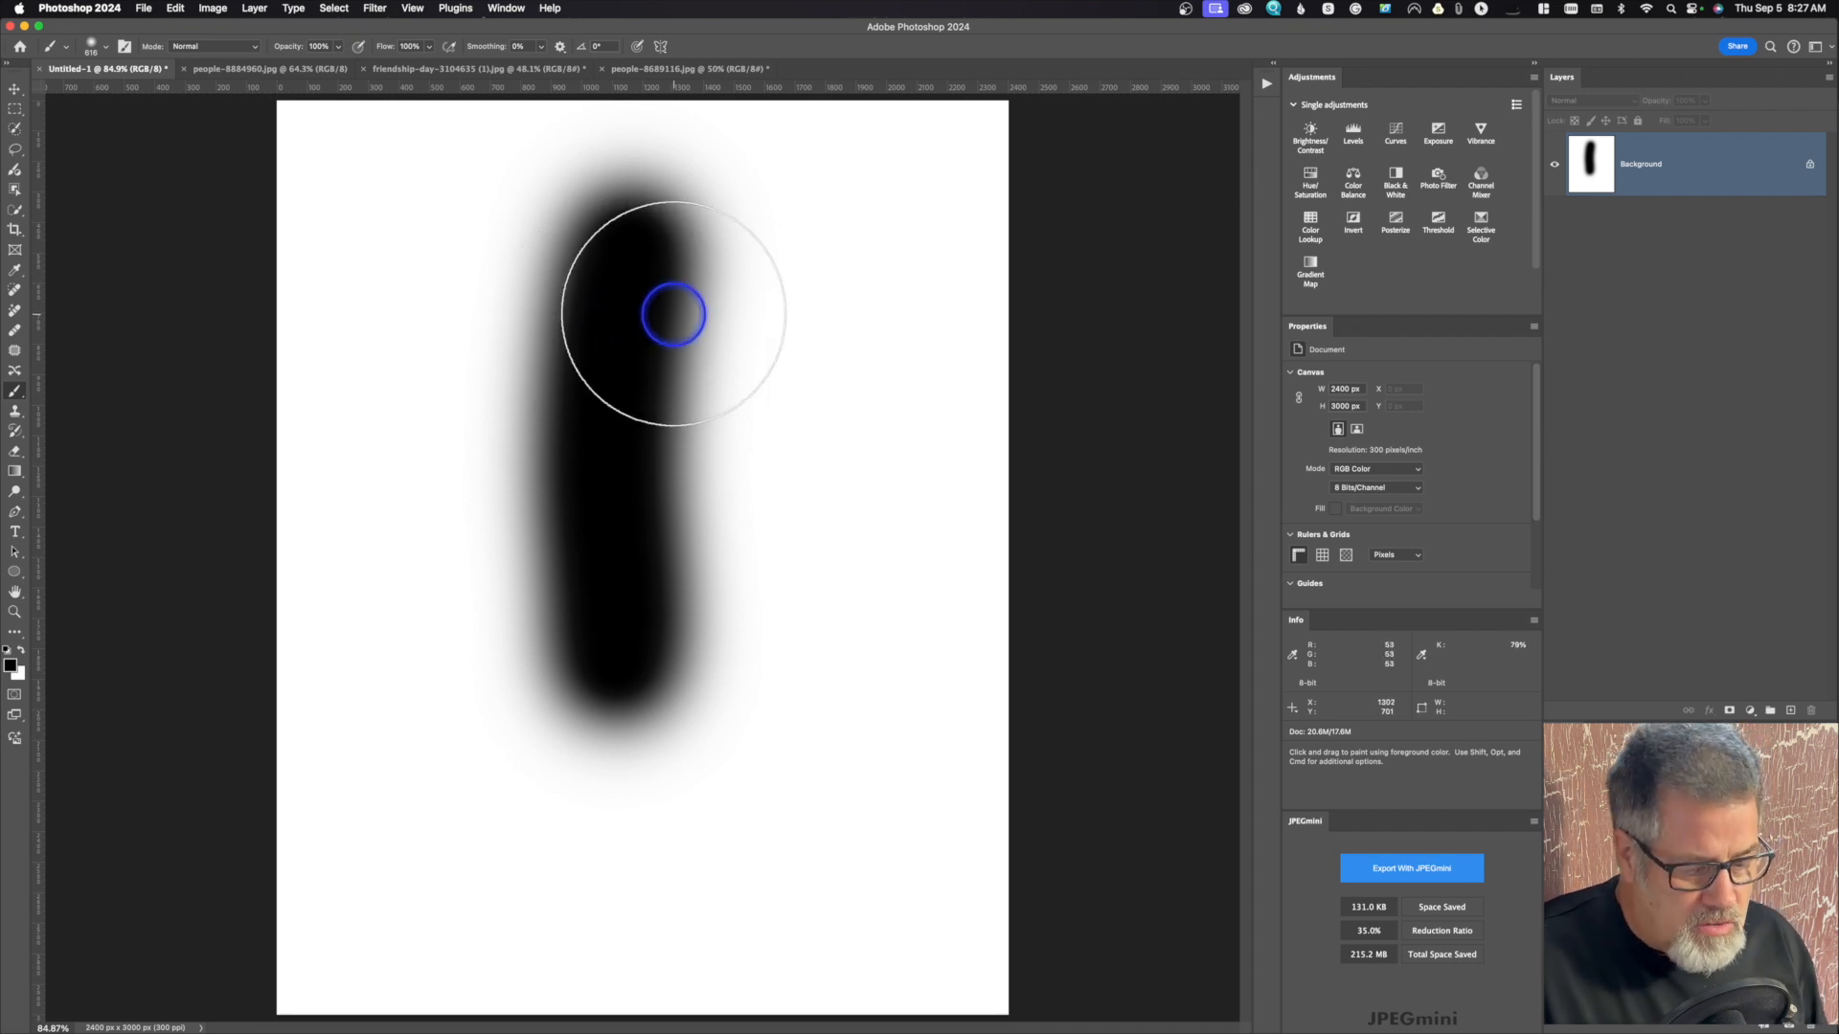
key("super+z")
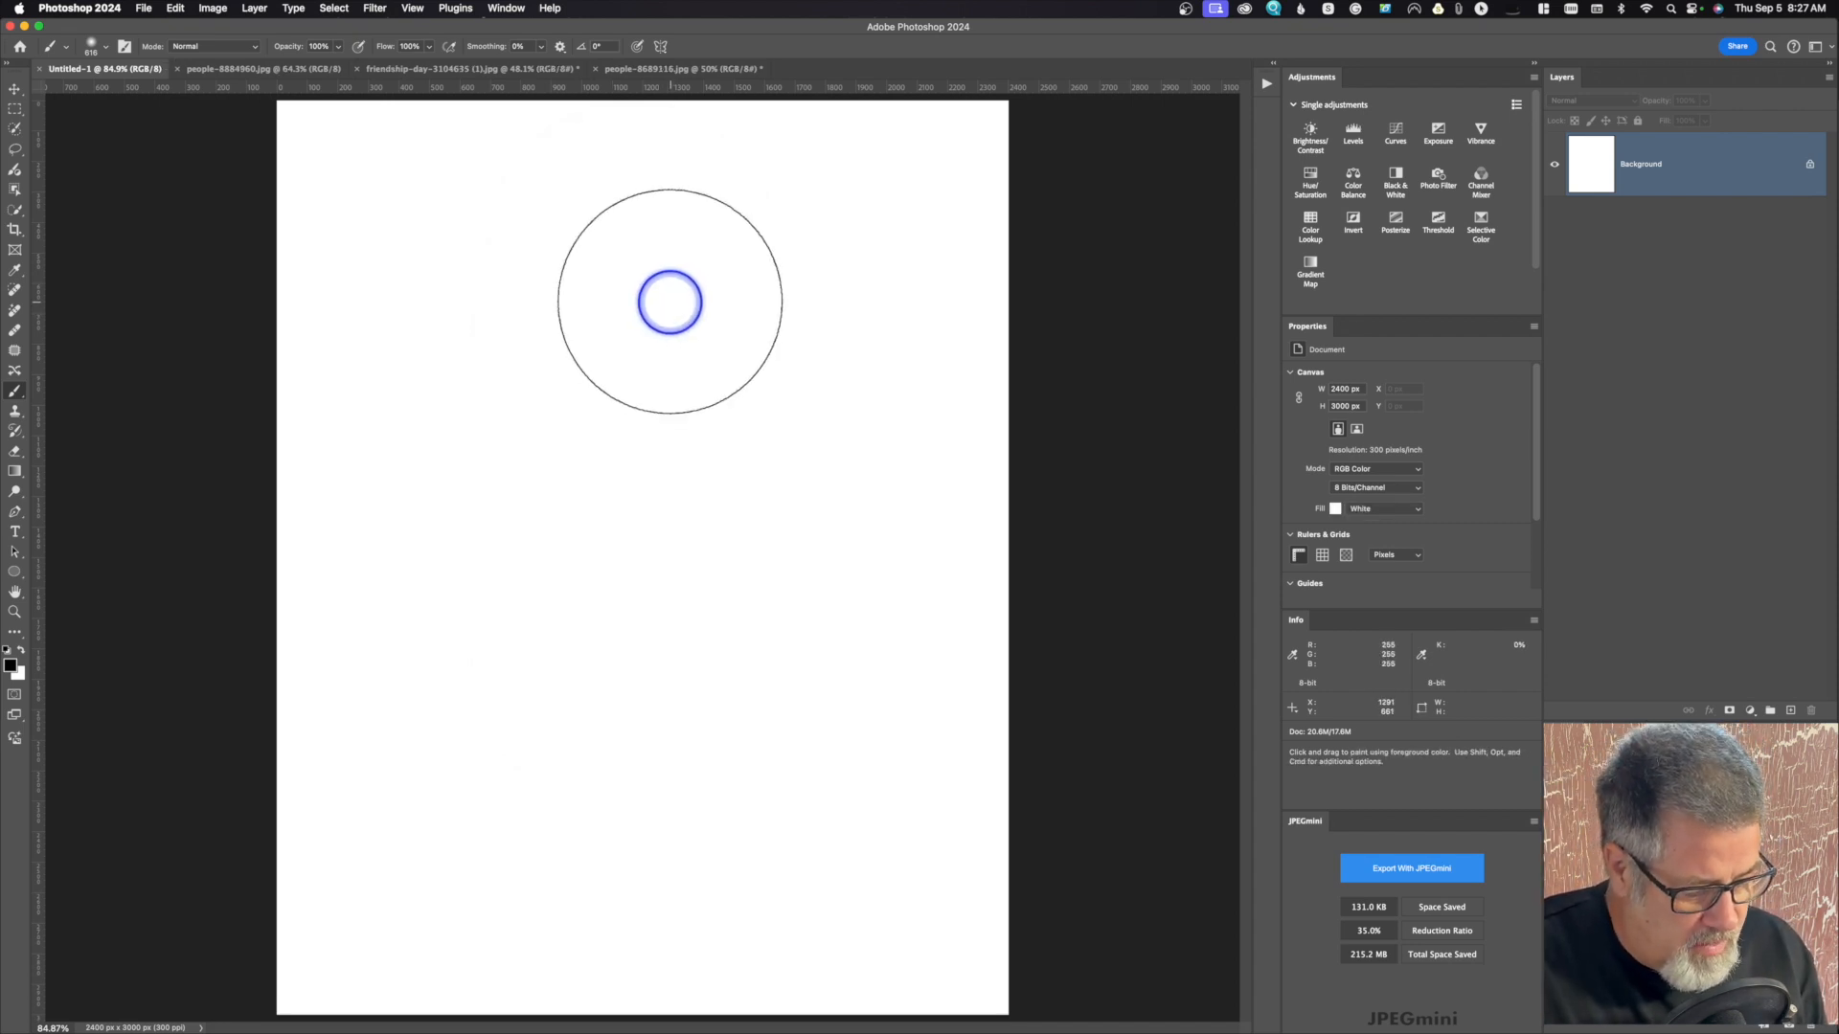
Step: Try vertical black strokes down the canvas, including one with a fully hard-edged brush, and undo them
left_click_drag(687, 300, 681, 707)
left_click_drag(659, 271, 657, 743)
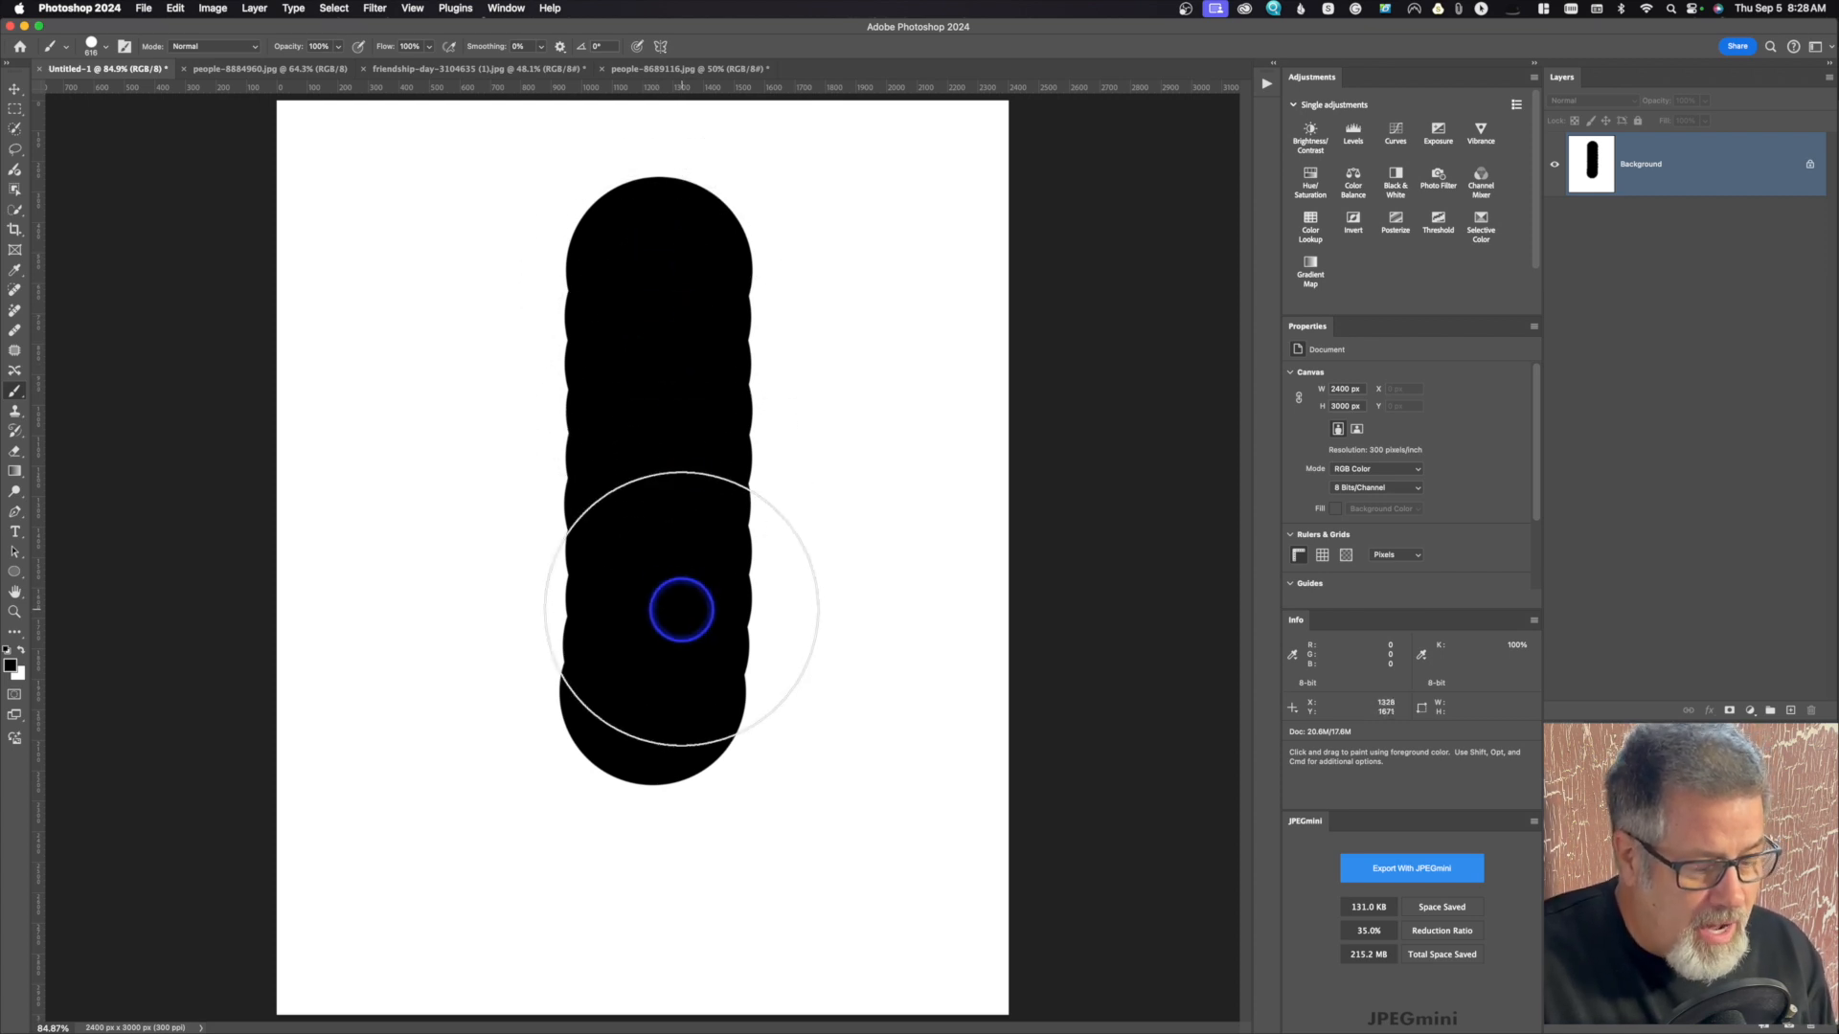
key("super+z")
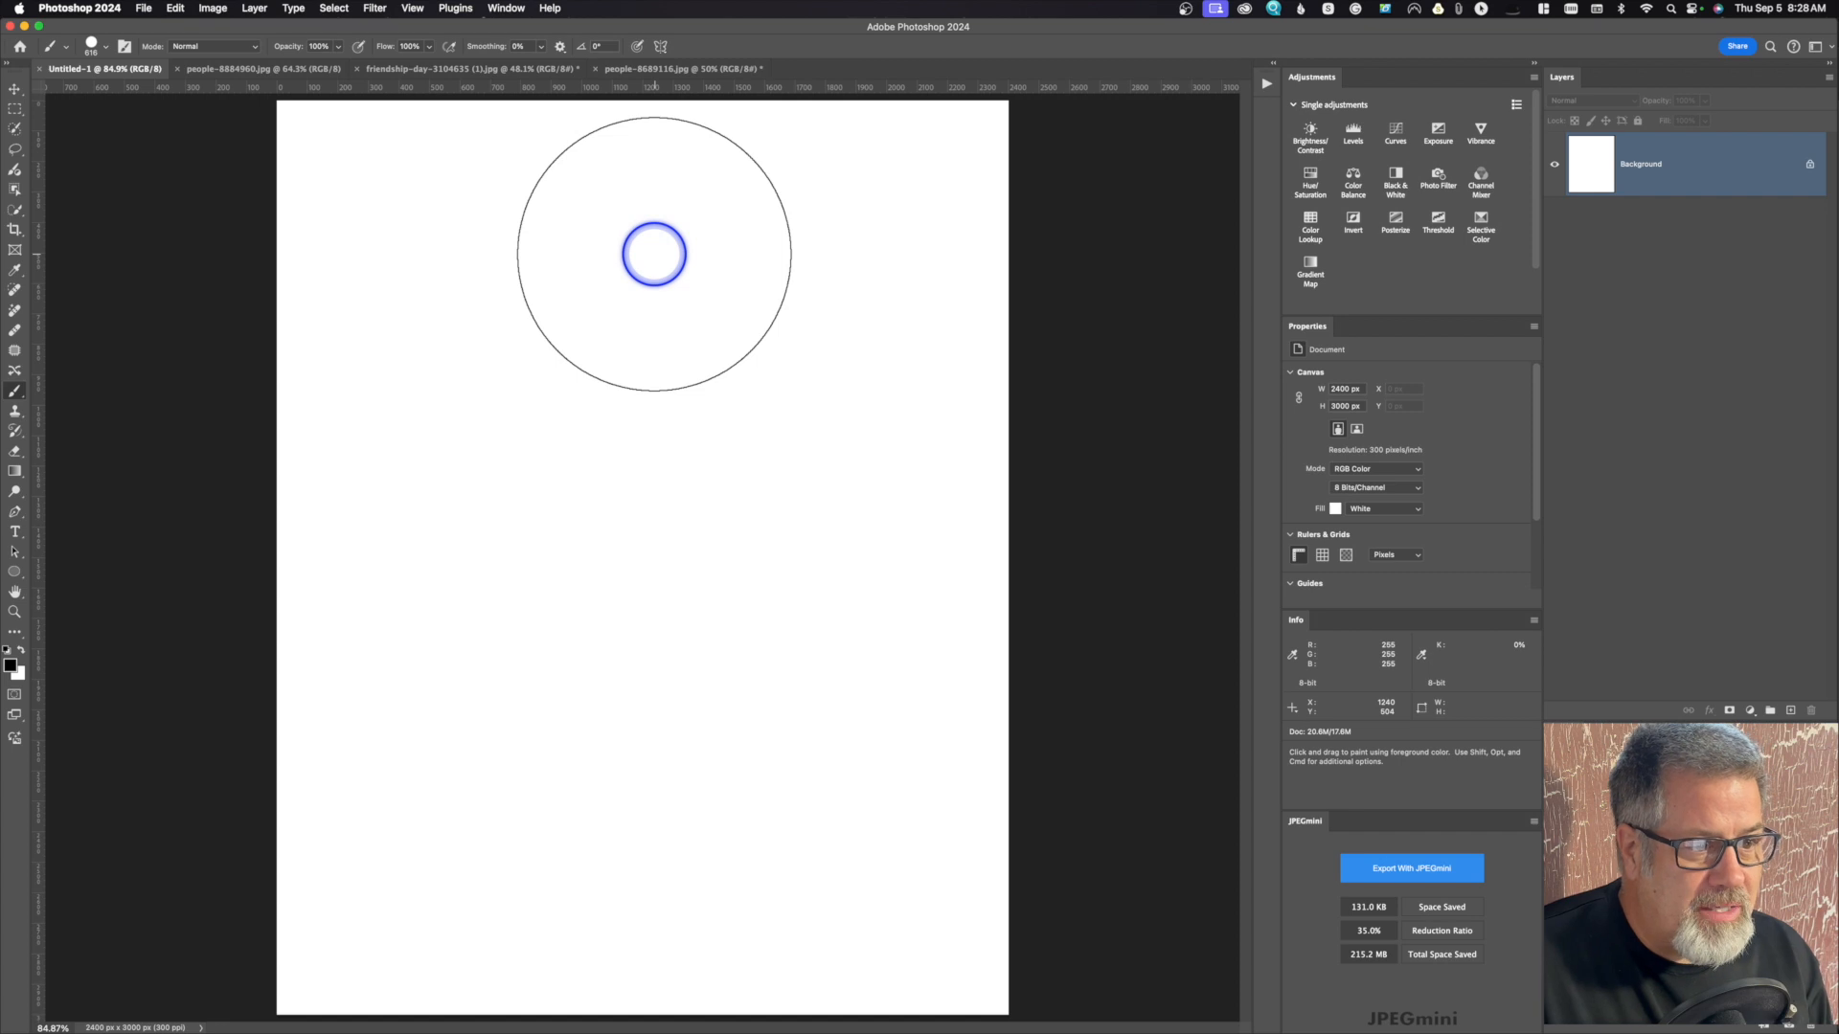
Step: Try a straight hard-edged black line between one dab near the canvas's upper edge and another near its lower edge, and undo it
left_click(654, 254)
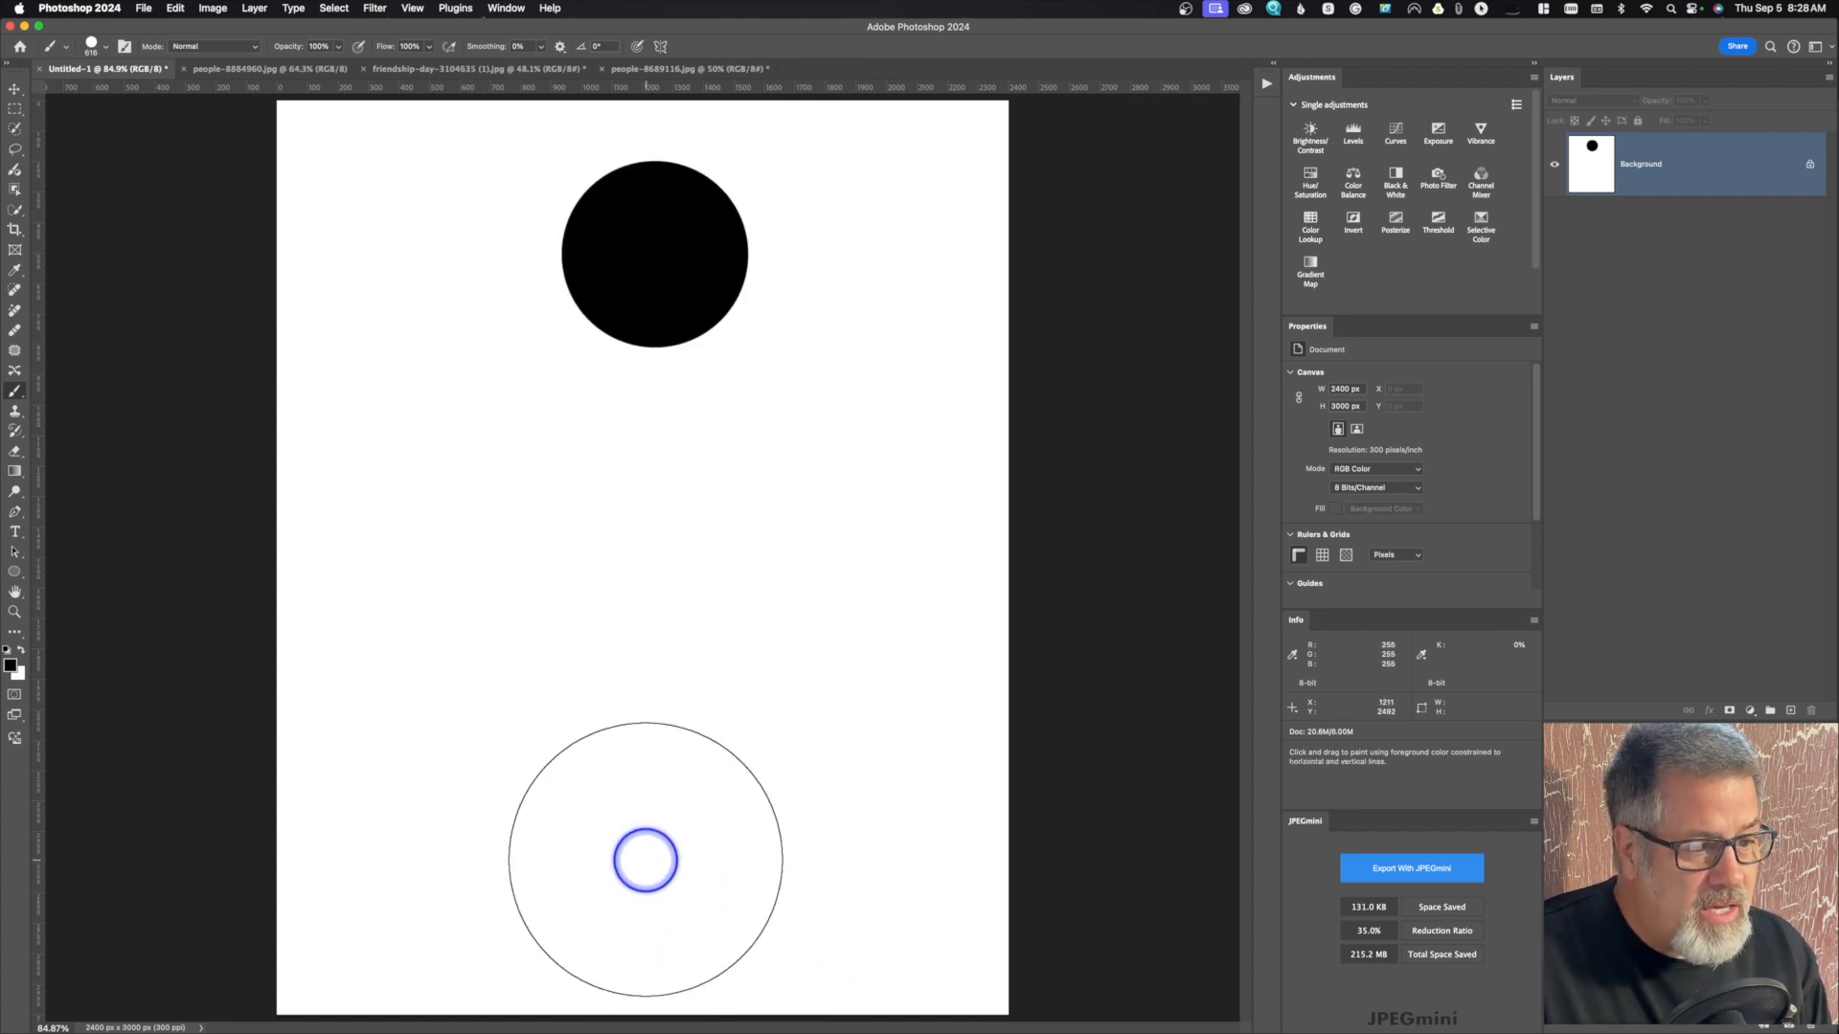
left_click(646, 859, "shift")
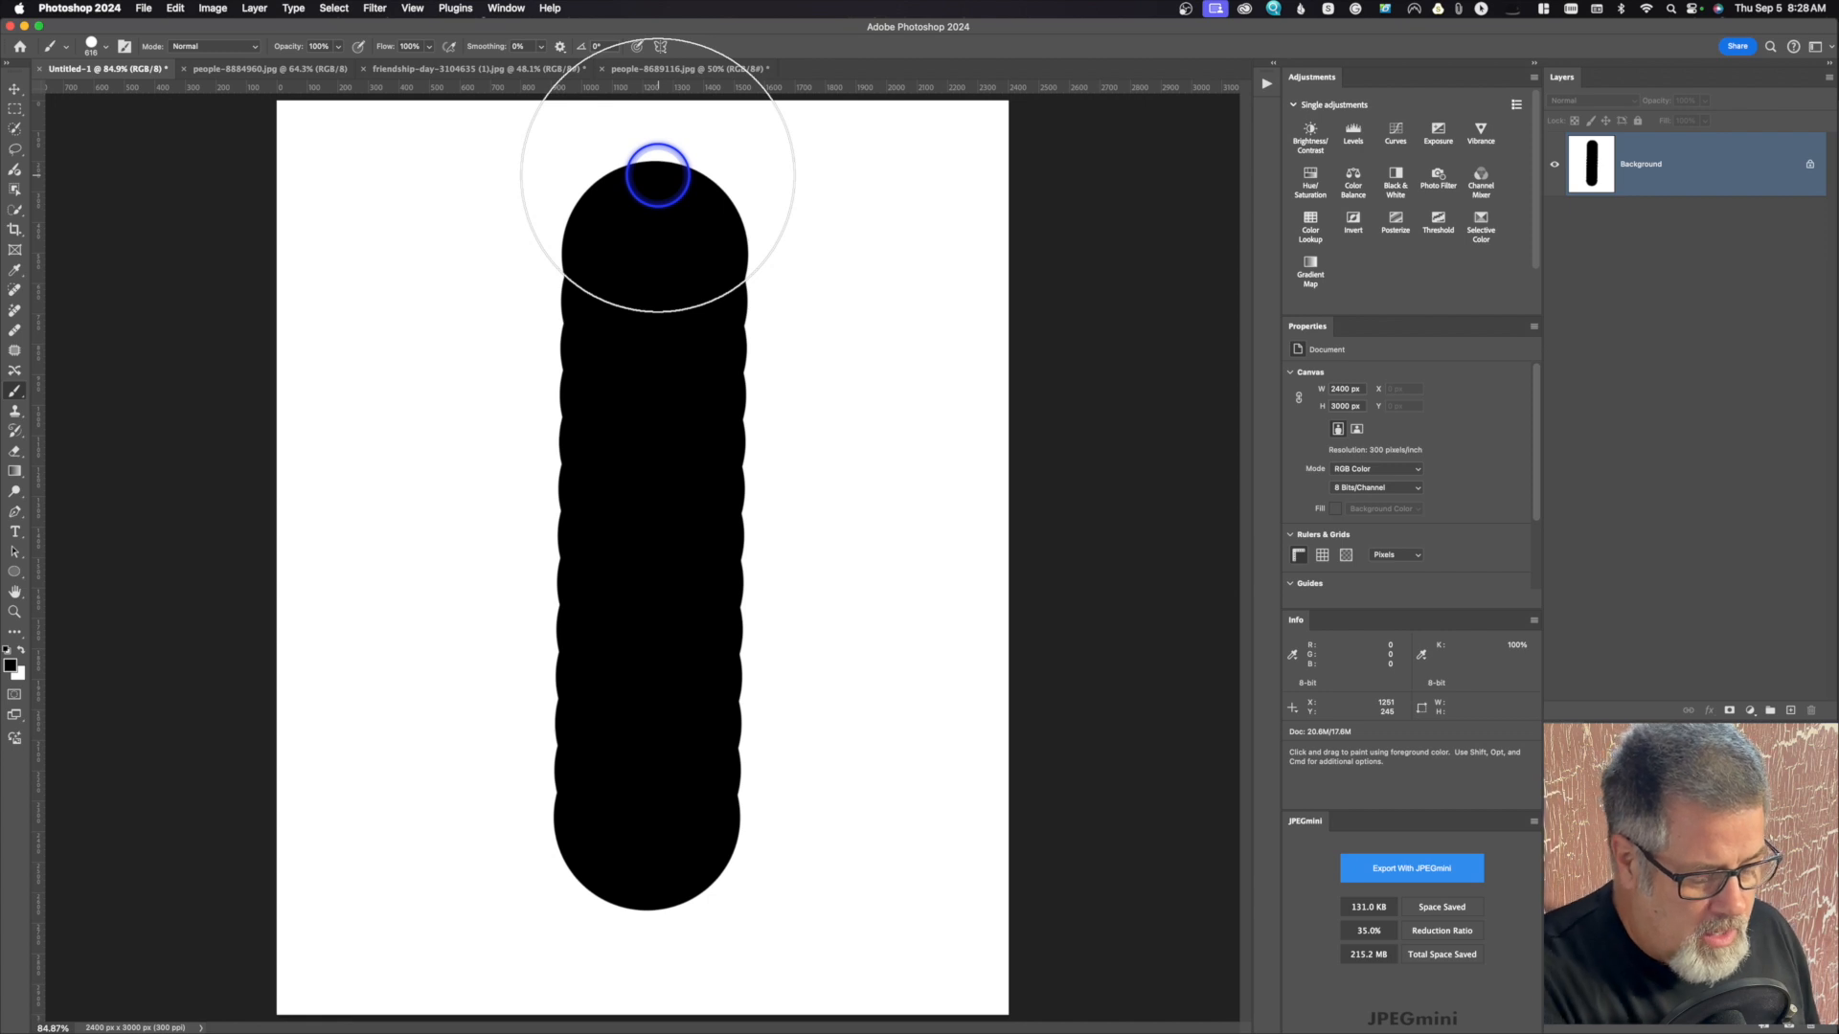
key("super+z")
key("super+z")
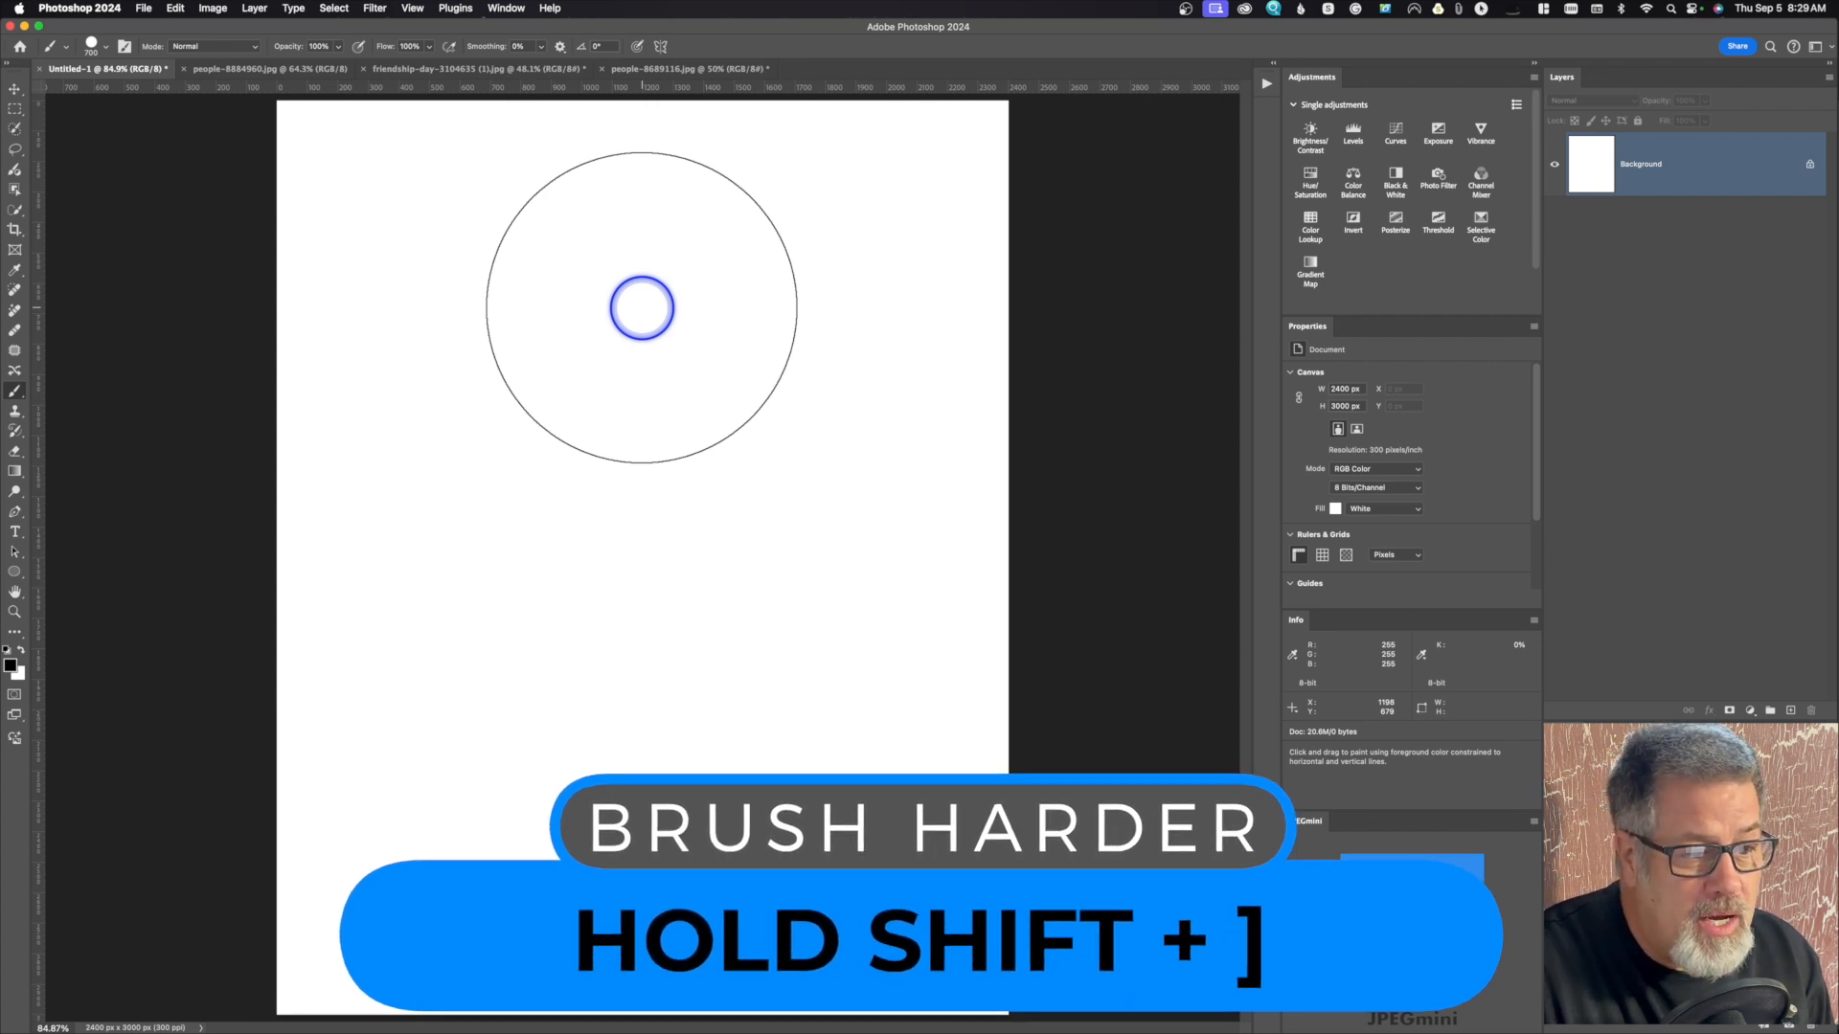
Step: Paint a short hard-edged black stroke with the 700 px brush, soften the brush, and paint a soft vertical stroke beside it
left_click_drag(641, 308, 635, 524)
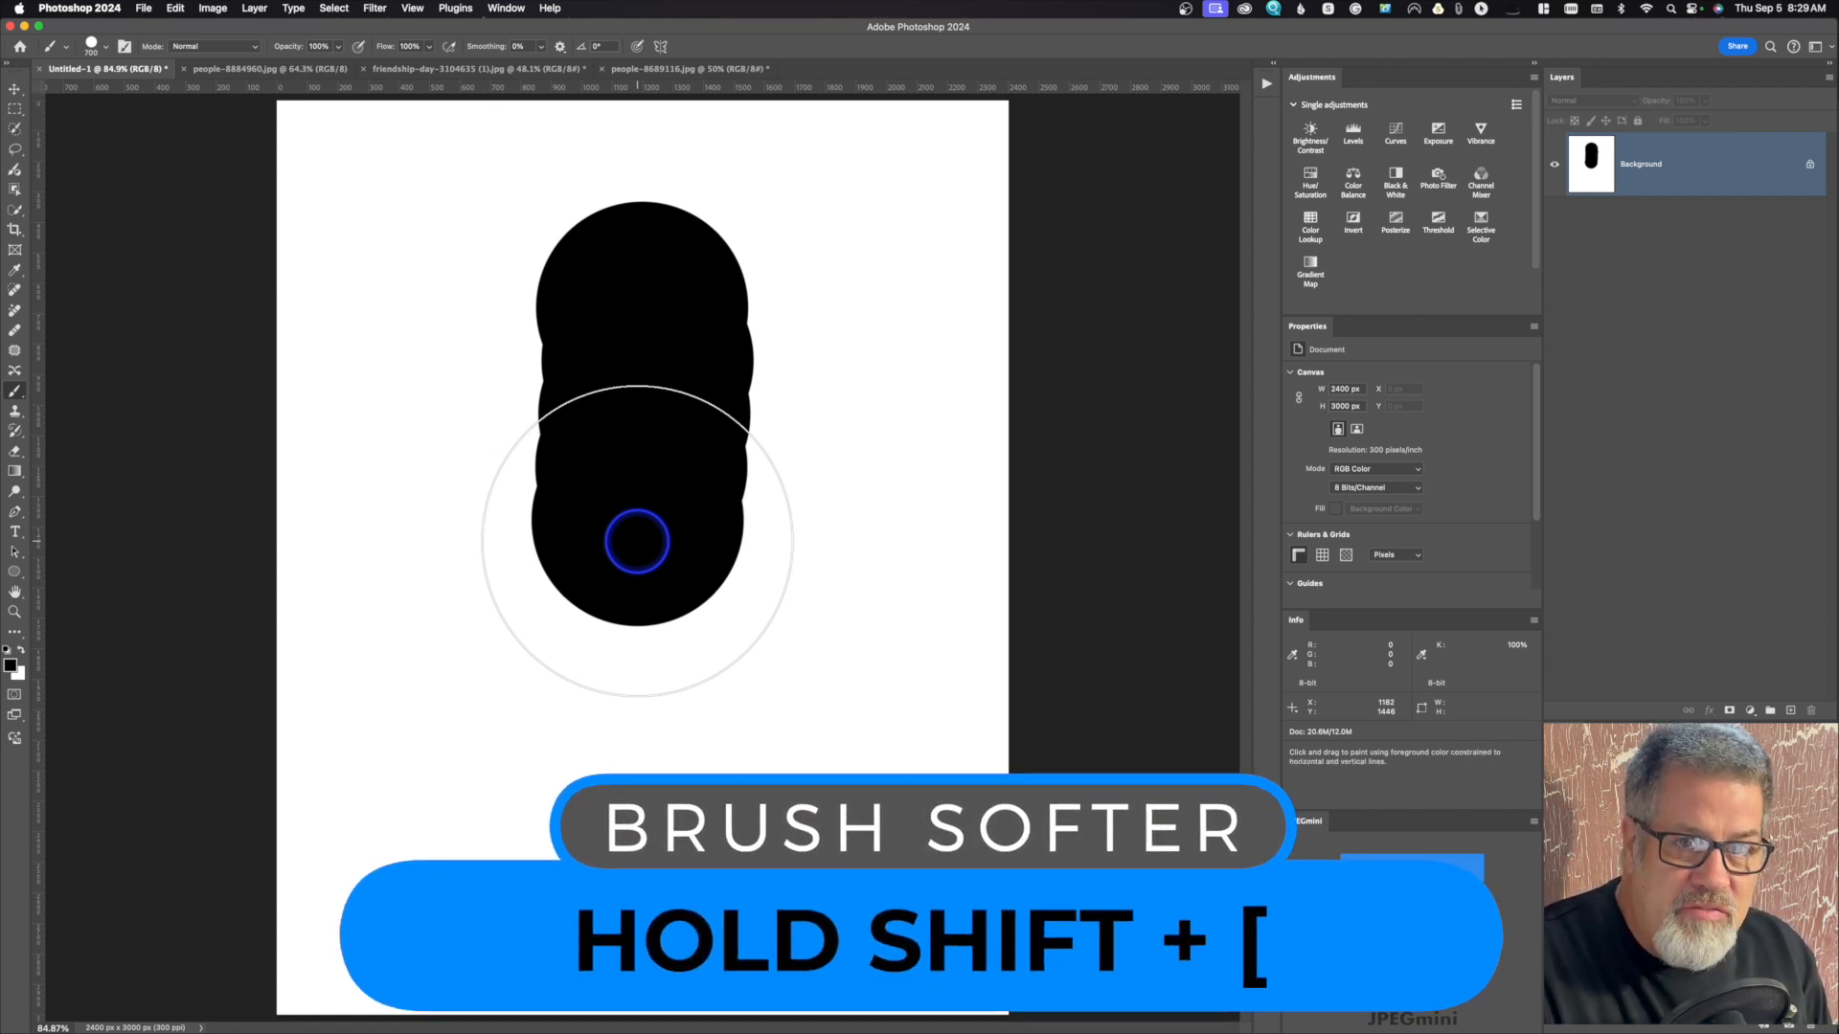
key("shift+bracketleft")
key("shift+bracketleft")
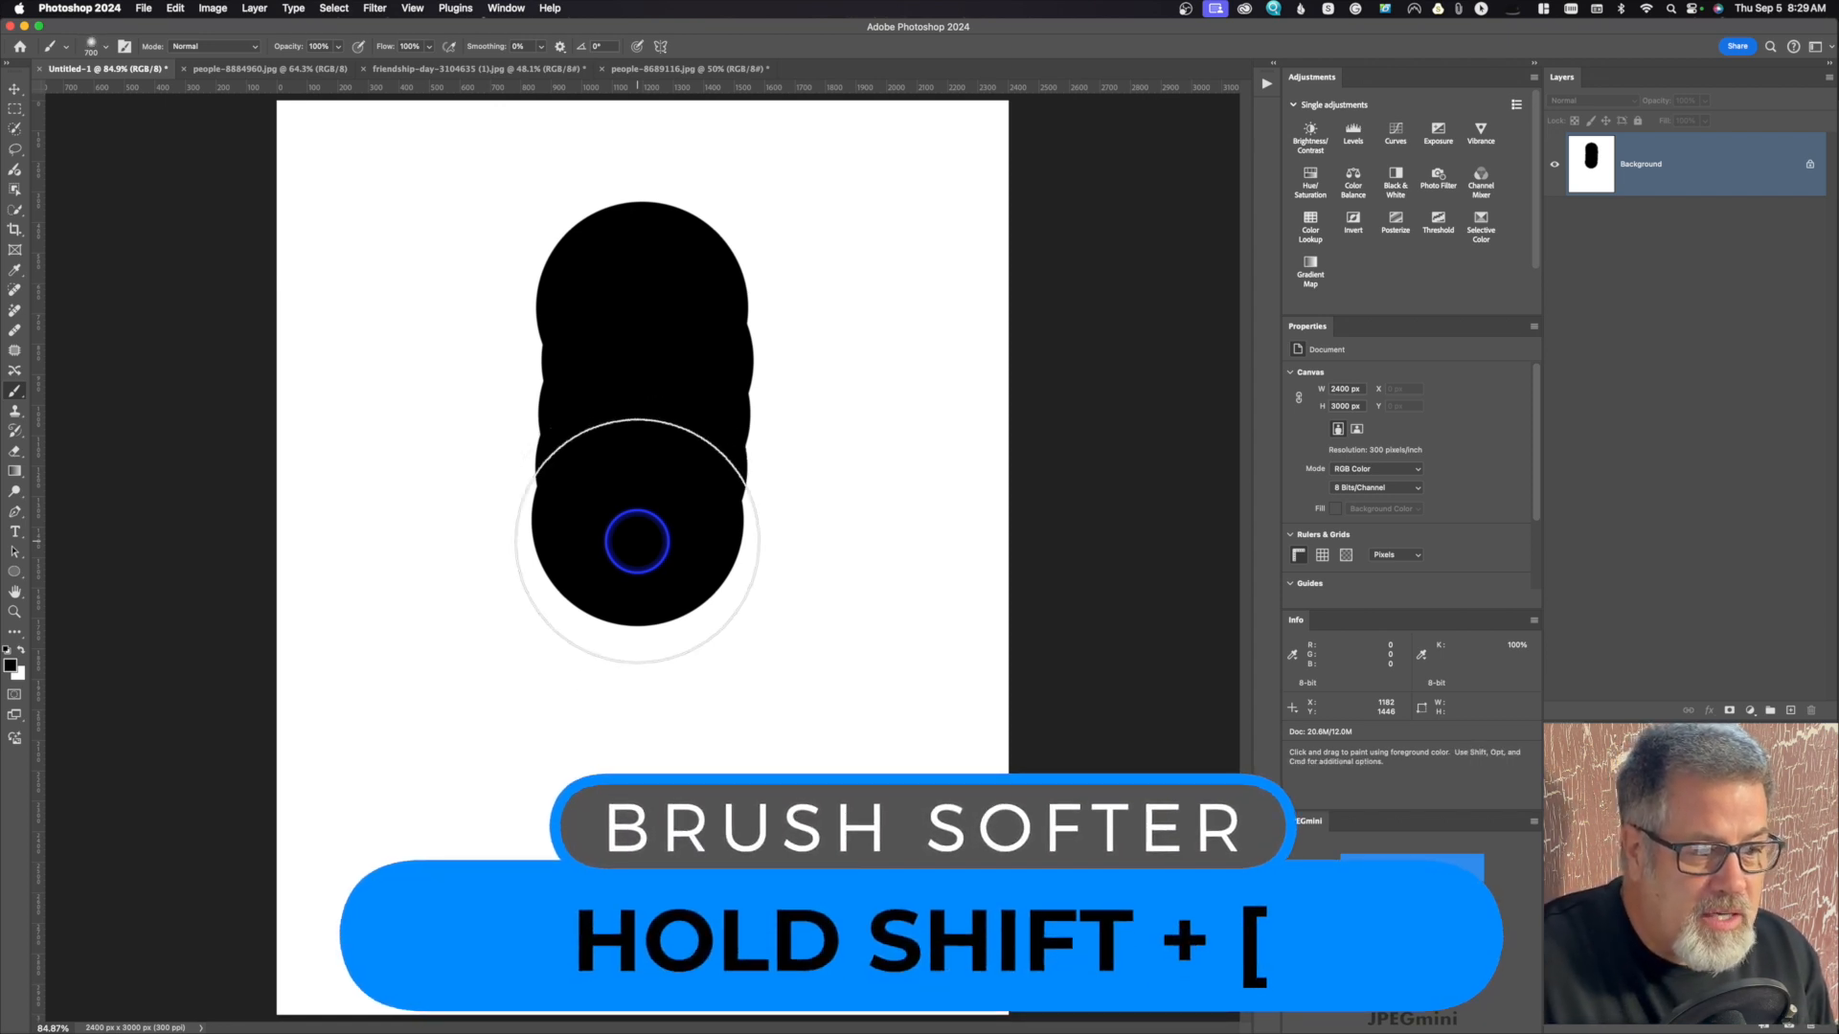
left_click_drag(829, 287, 825, 664)
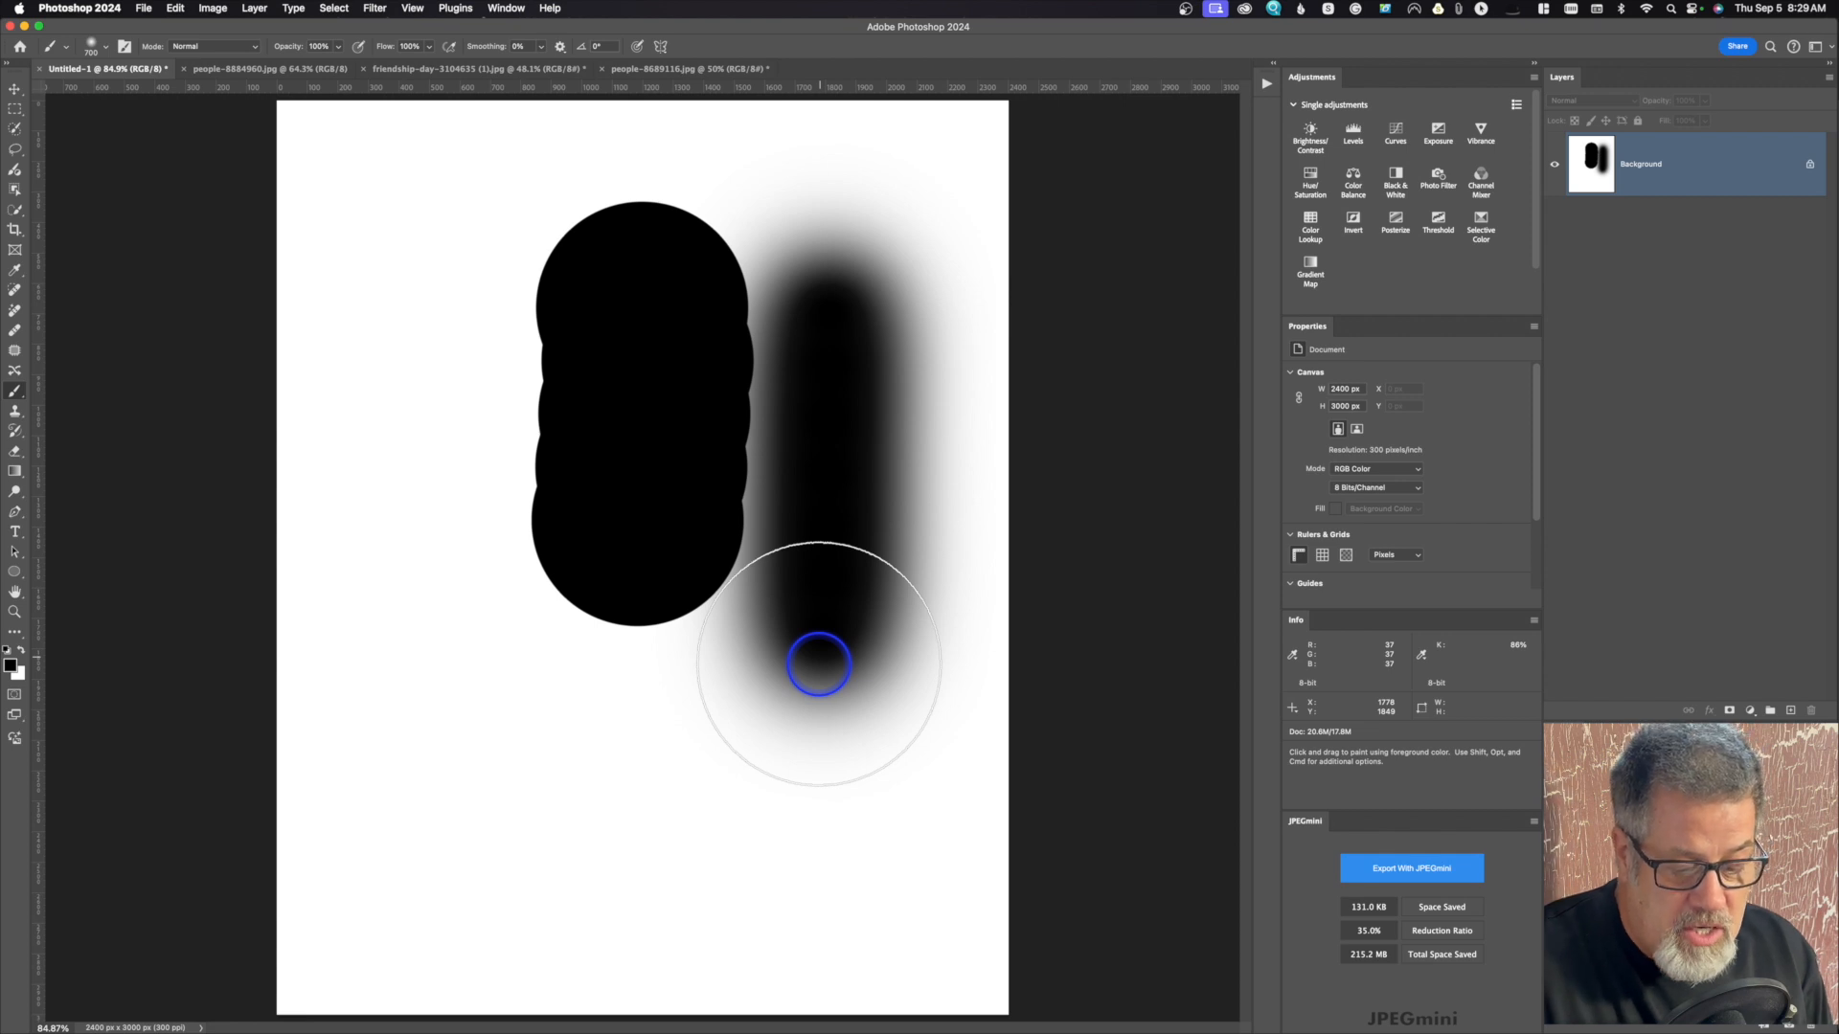
Step: Extend the black paint across and up the canvas's left side, soften the brush, and add a short soft stroke at the upper left
mouse_move(819, 663)
left_mouse_down()
mouse_move(597, 766)
mouse_move(448, 777)
mouse_move(509, 382)
mouse_move(497, 341)
left_mouse_up()
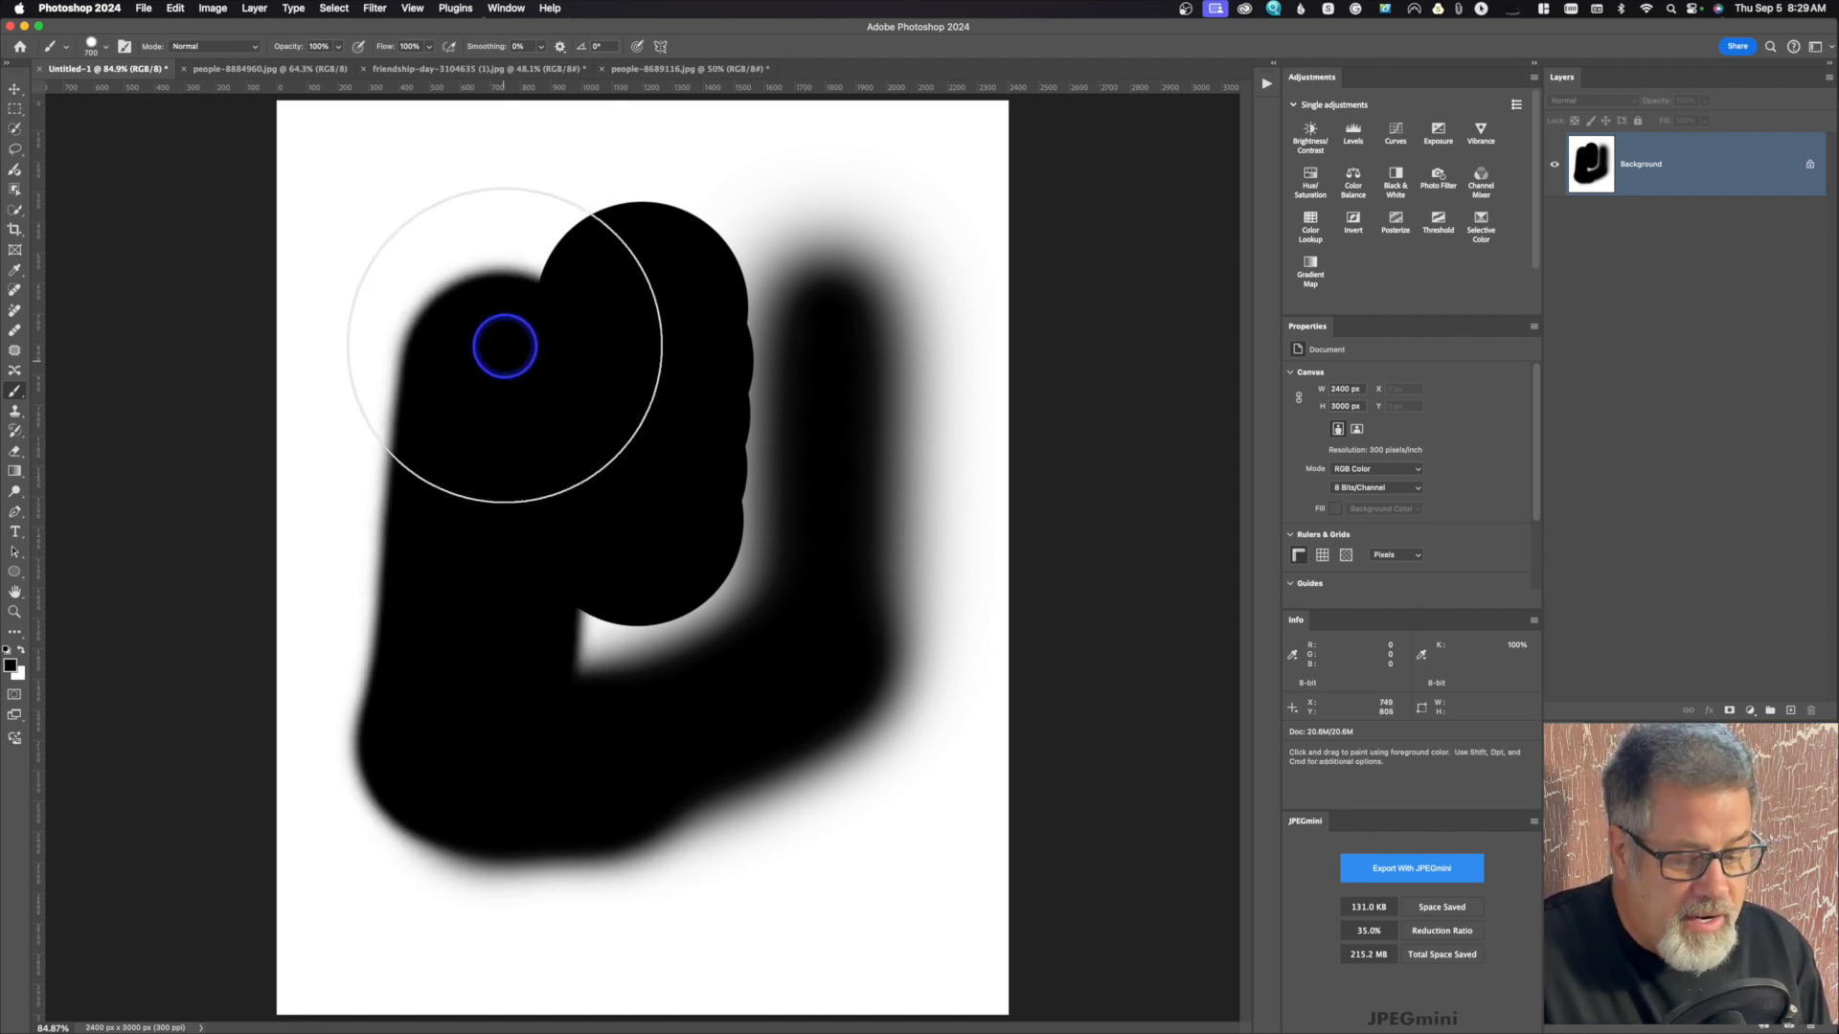
key("bracketleft")
key("bracketleft")
key("bracketleft")
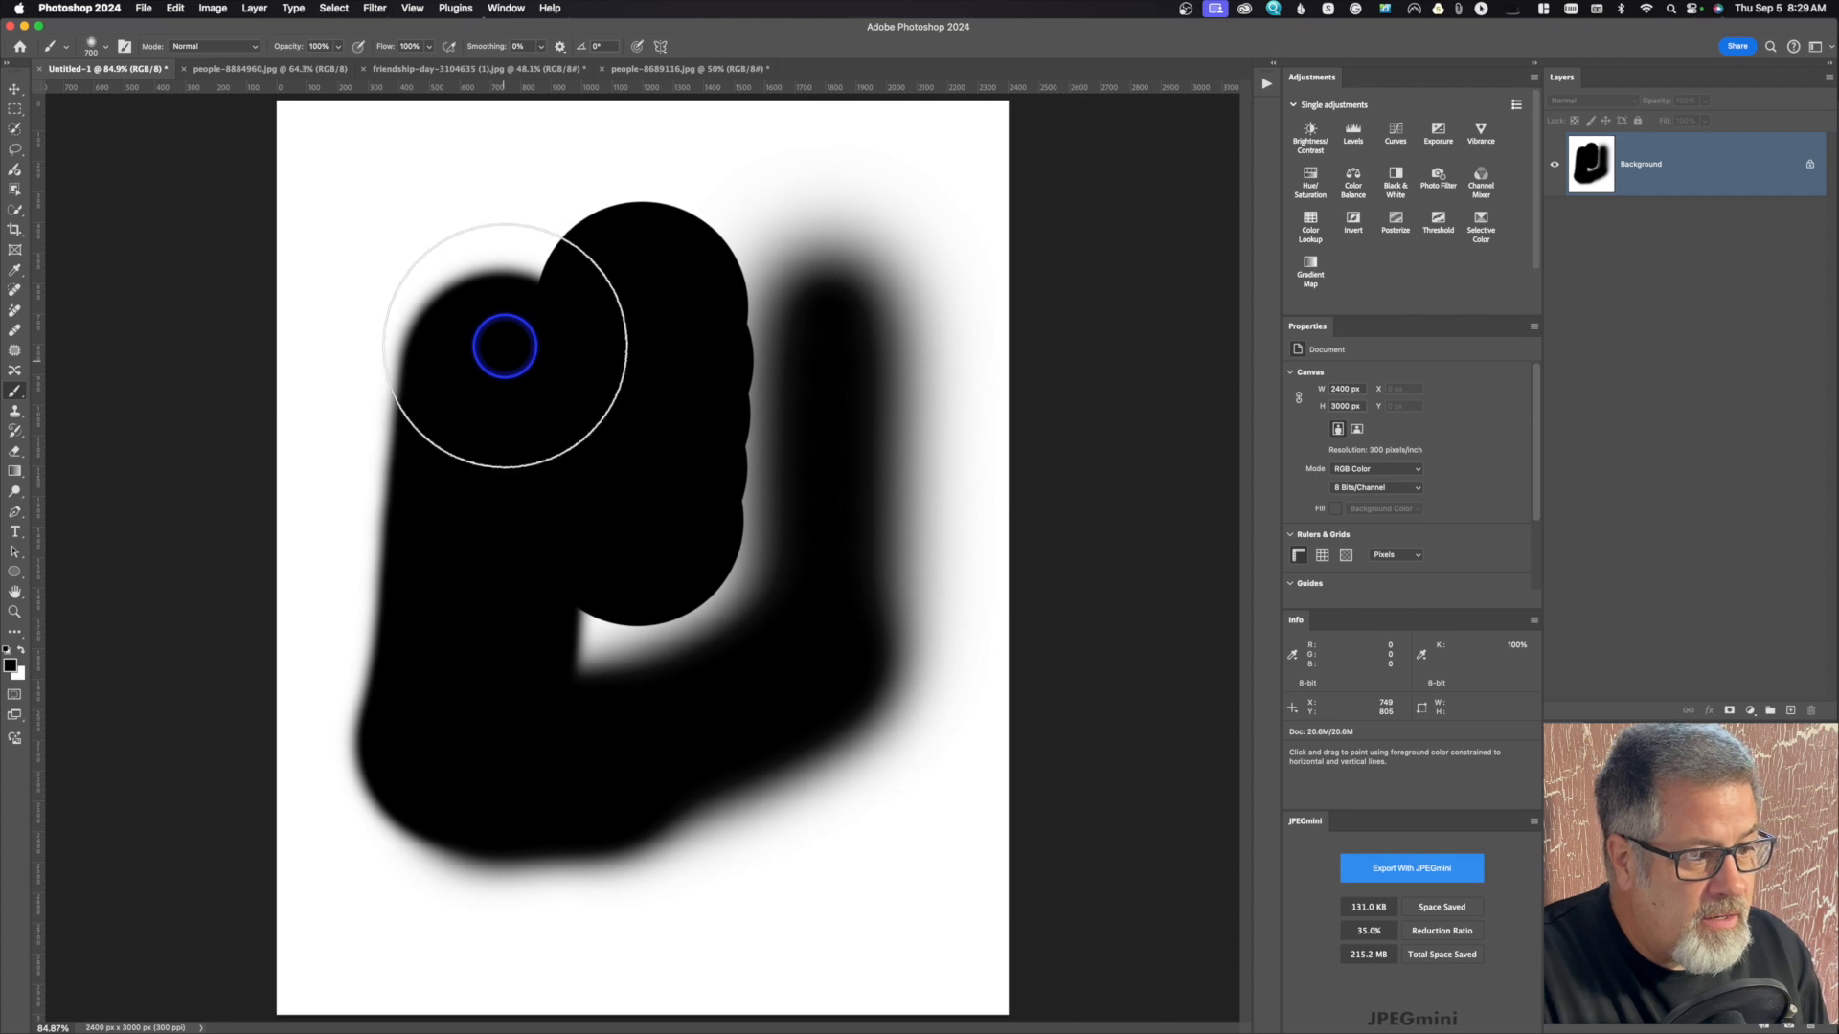
left_click_drag(555, 152, 433, 254)
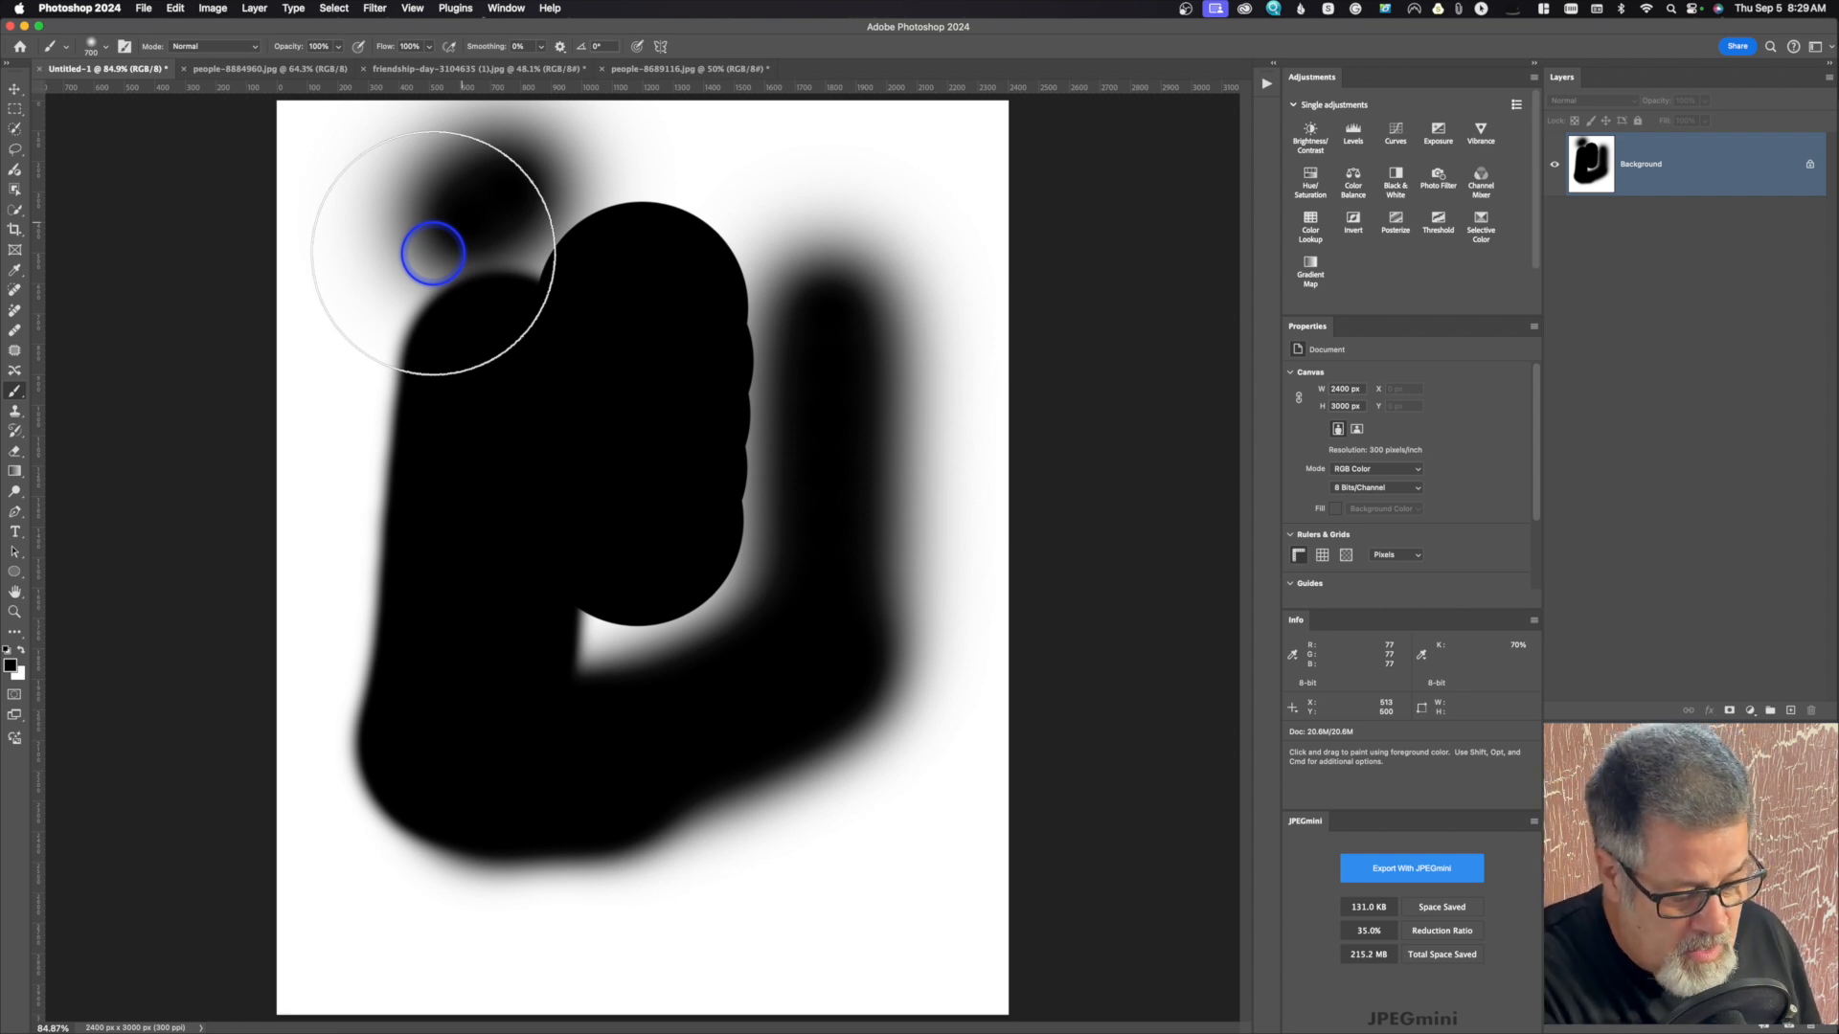
Step: Undo all the black test brush strokes until the canvas is blank white
key("super+z")
key("super+z")
key("super+z")
key("super+z")
key("super+z")
key("super+z")
key("super+z")
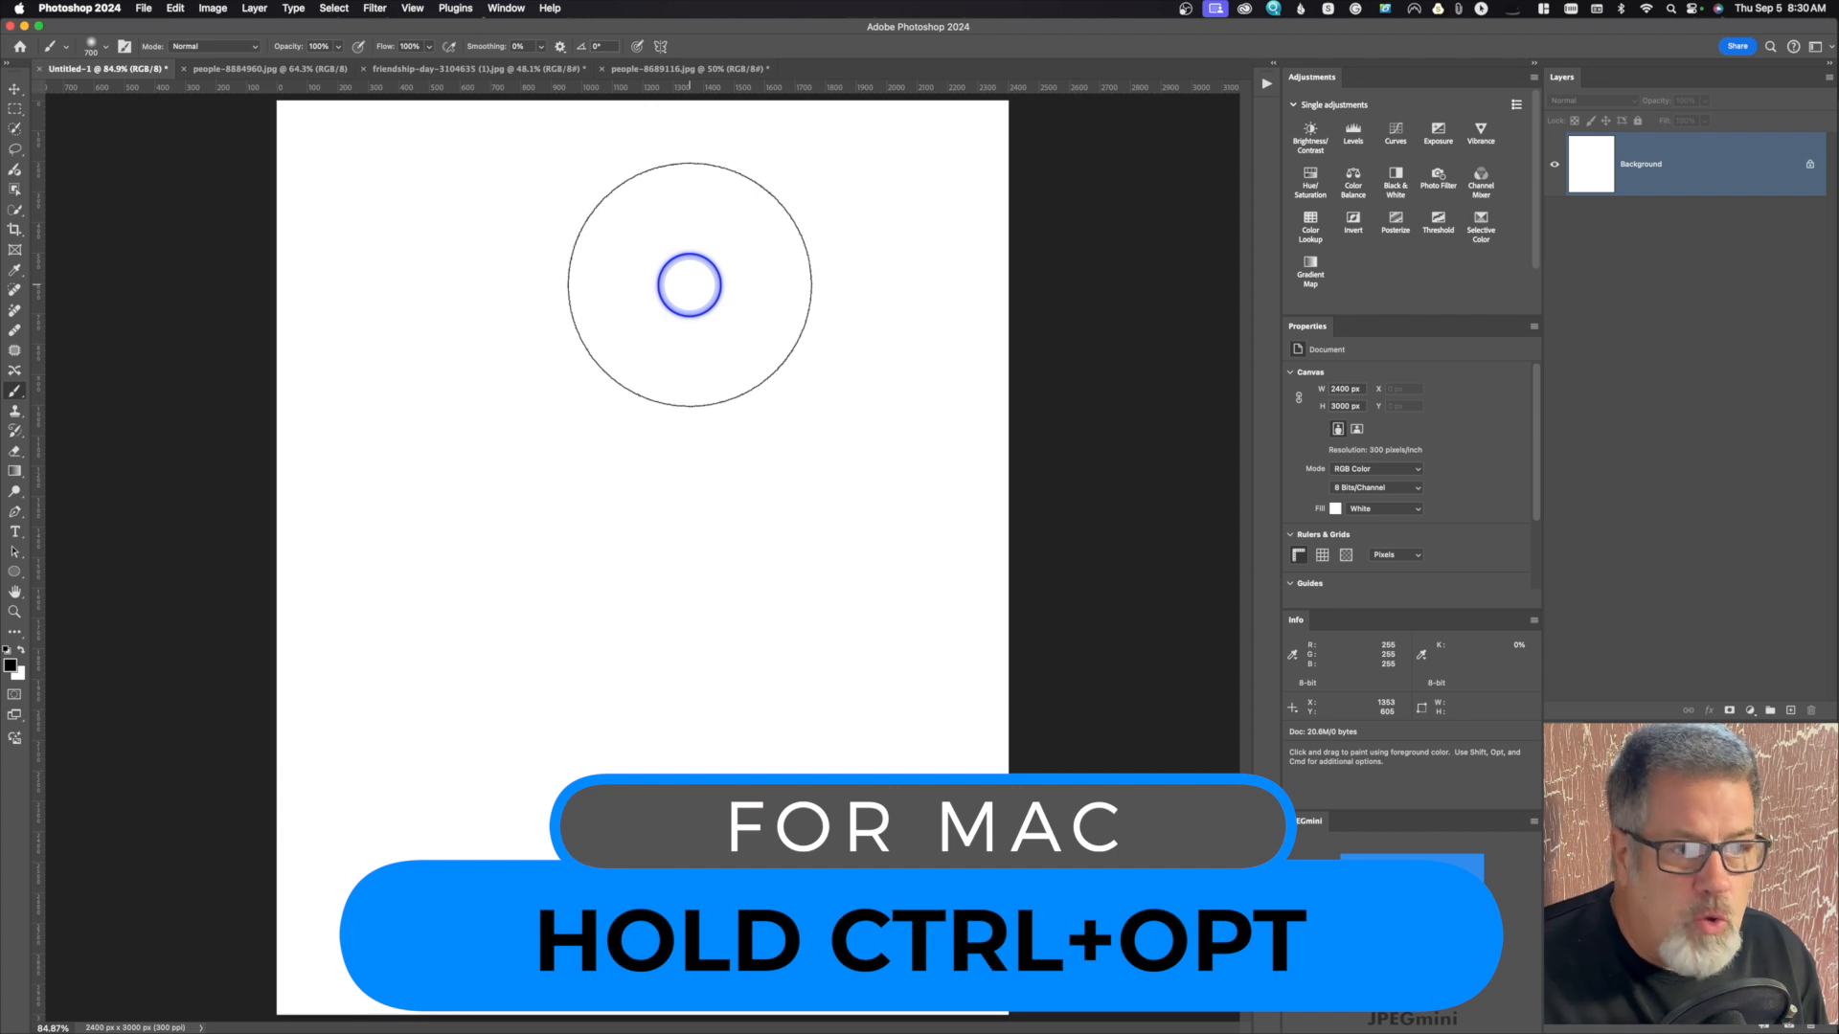
Step: Adjust the brush's diameter and hardness interactively on the canvas to get a smaller soft-edged brush
mouse_move(690, 285)
left_mouse_down()
mouse_move(579, 313)
mouse_move(774, 316)
left_mouse_up()
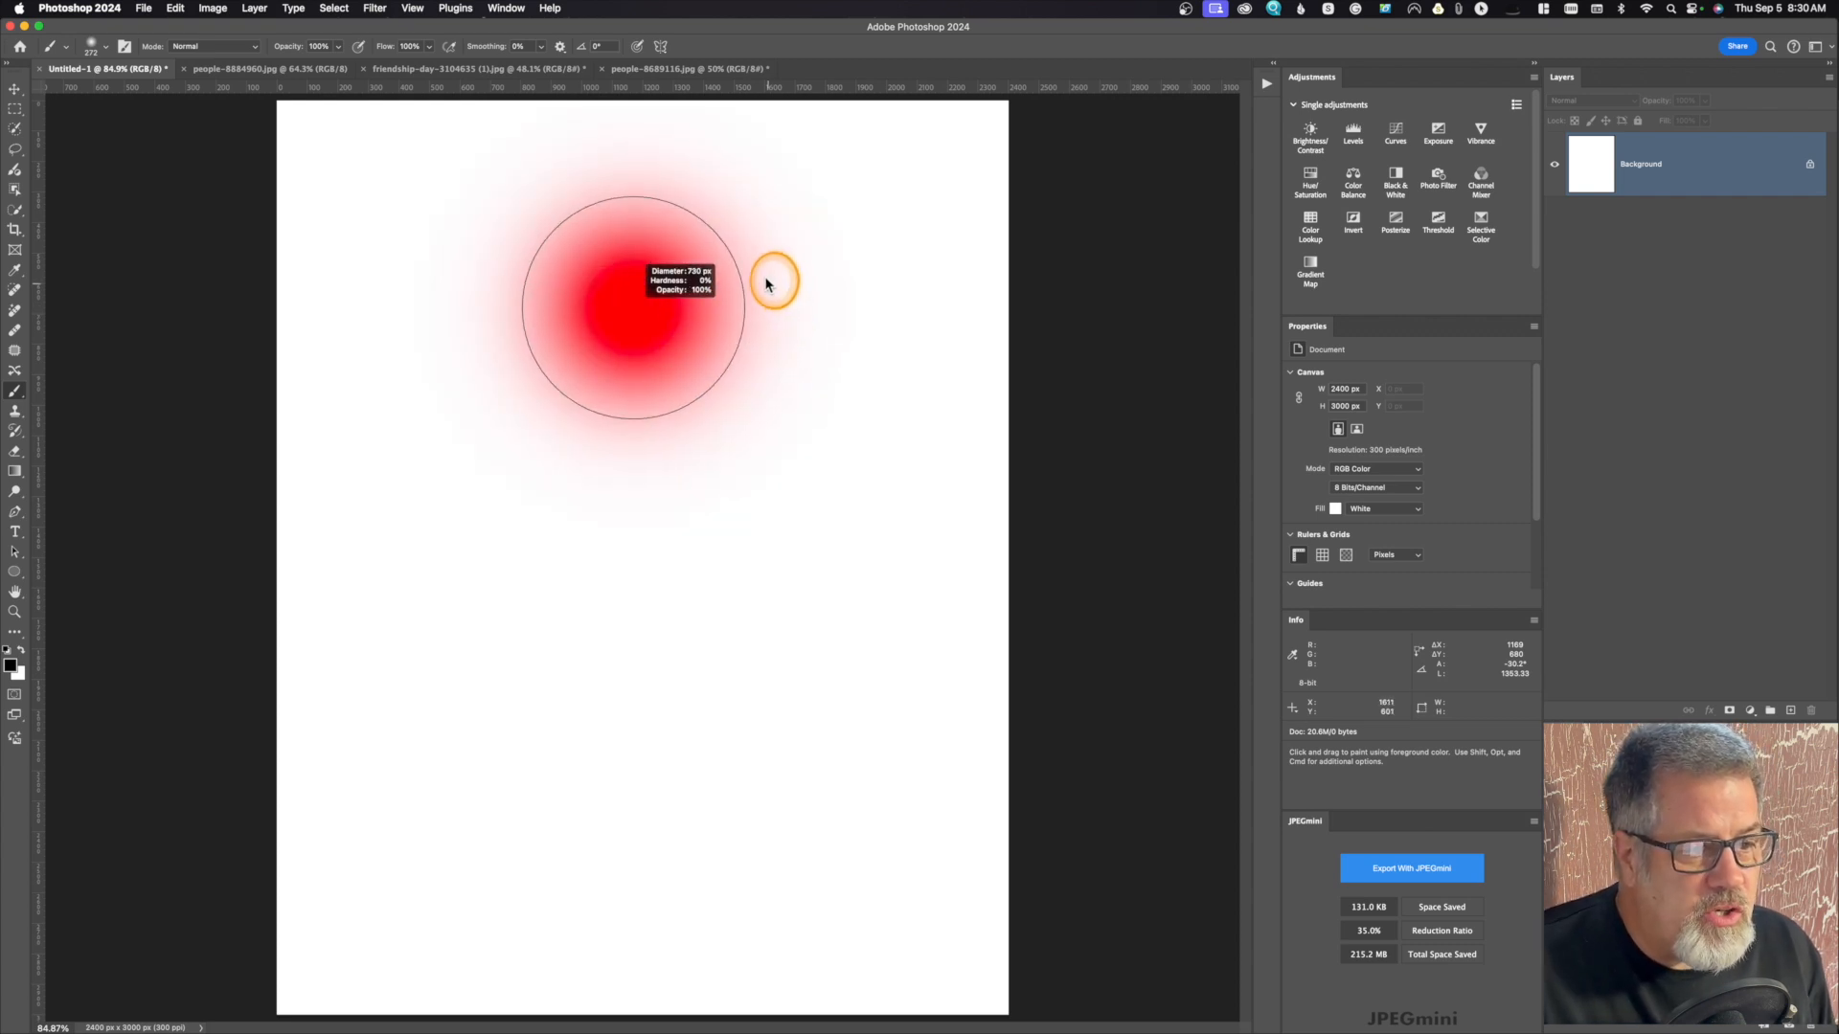
mouse_move(742, 180)
left_mouse_down()
mouse_move(730, 494)
mouse_move(686, 184)
mouse_move(570, 193)
mouse_move(602, 194)
left_mouse_up()
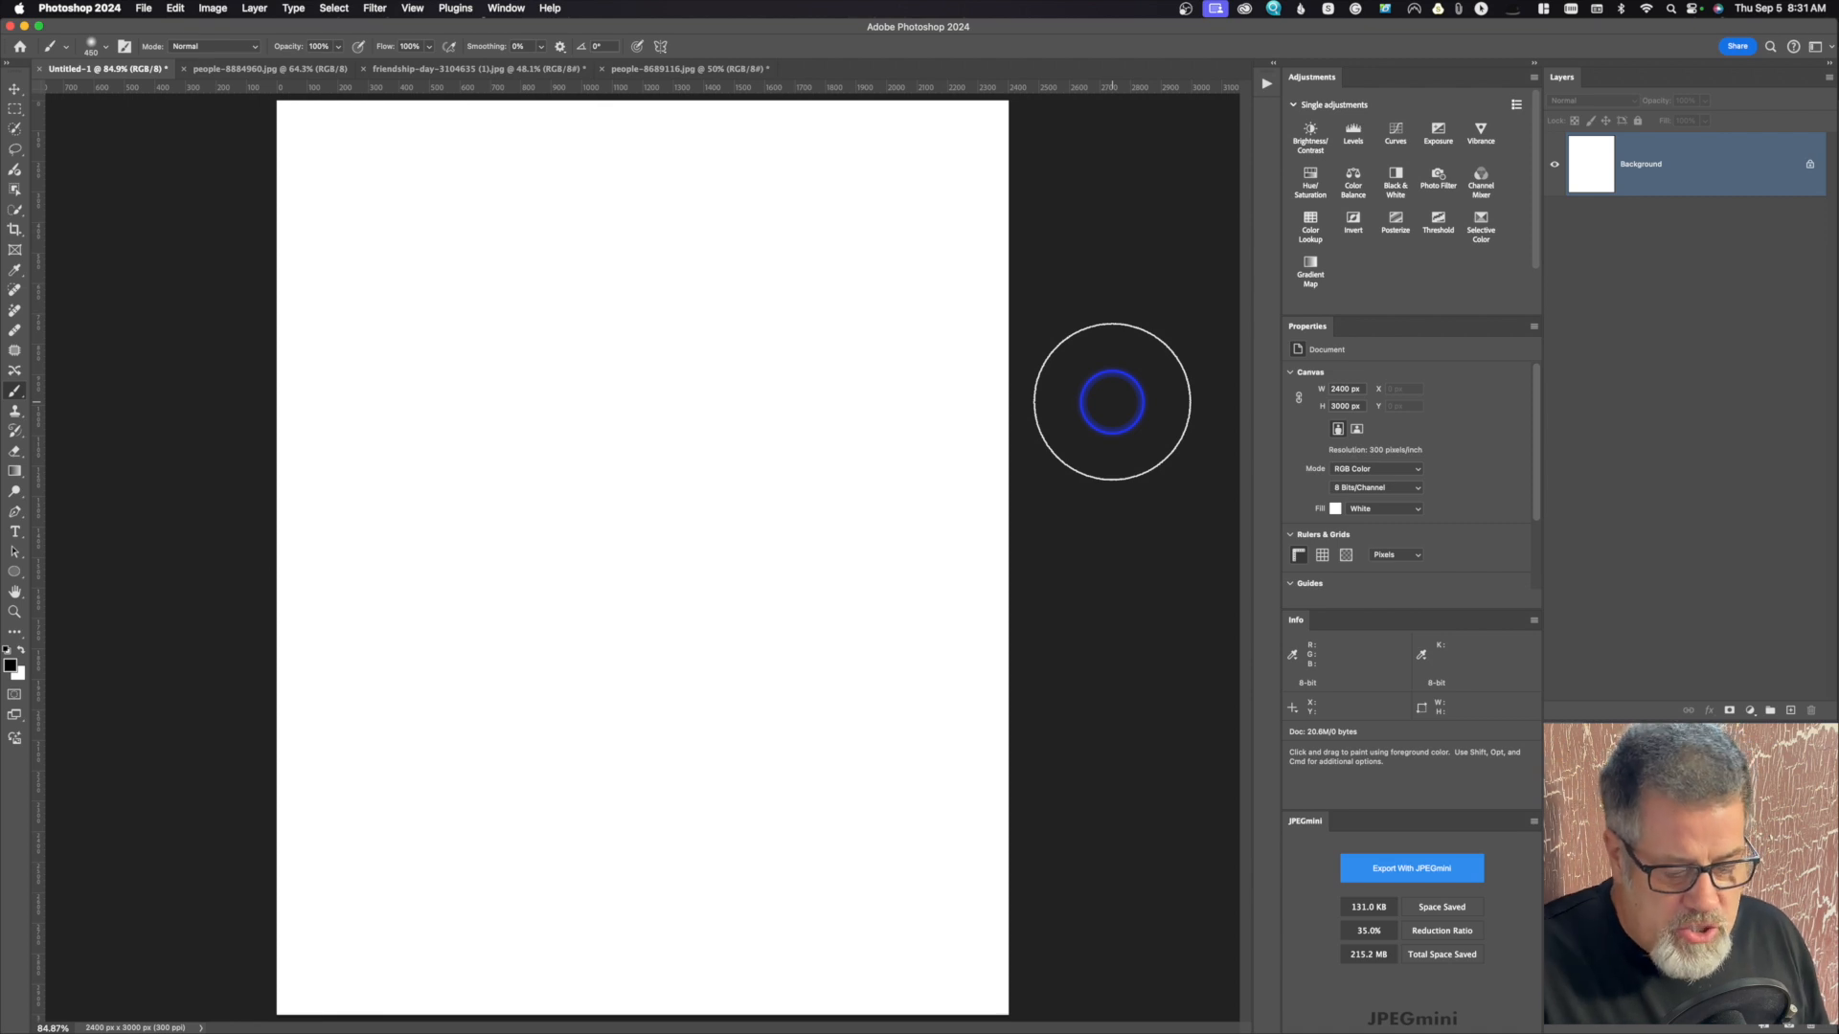
Step: Fill the Background layer with the black foreground color, and refill it with the white background color
key("alt+BackSpace")
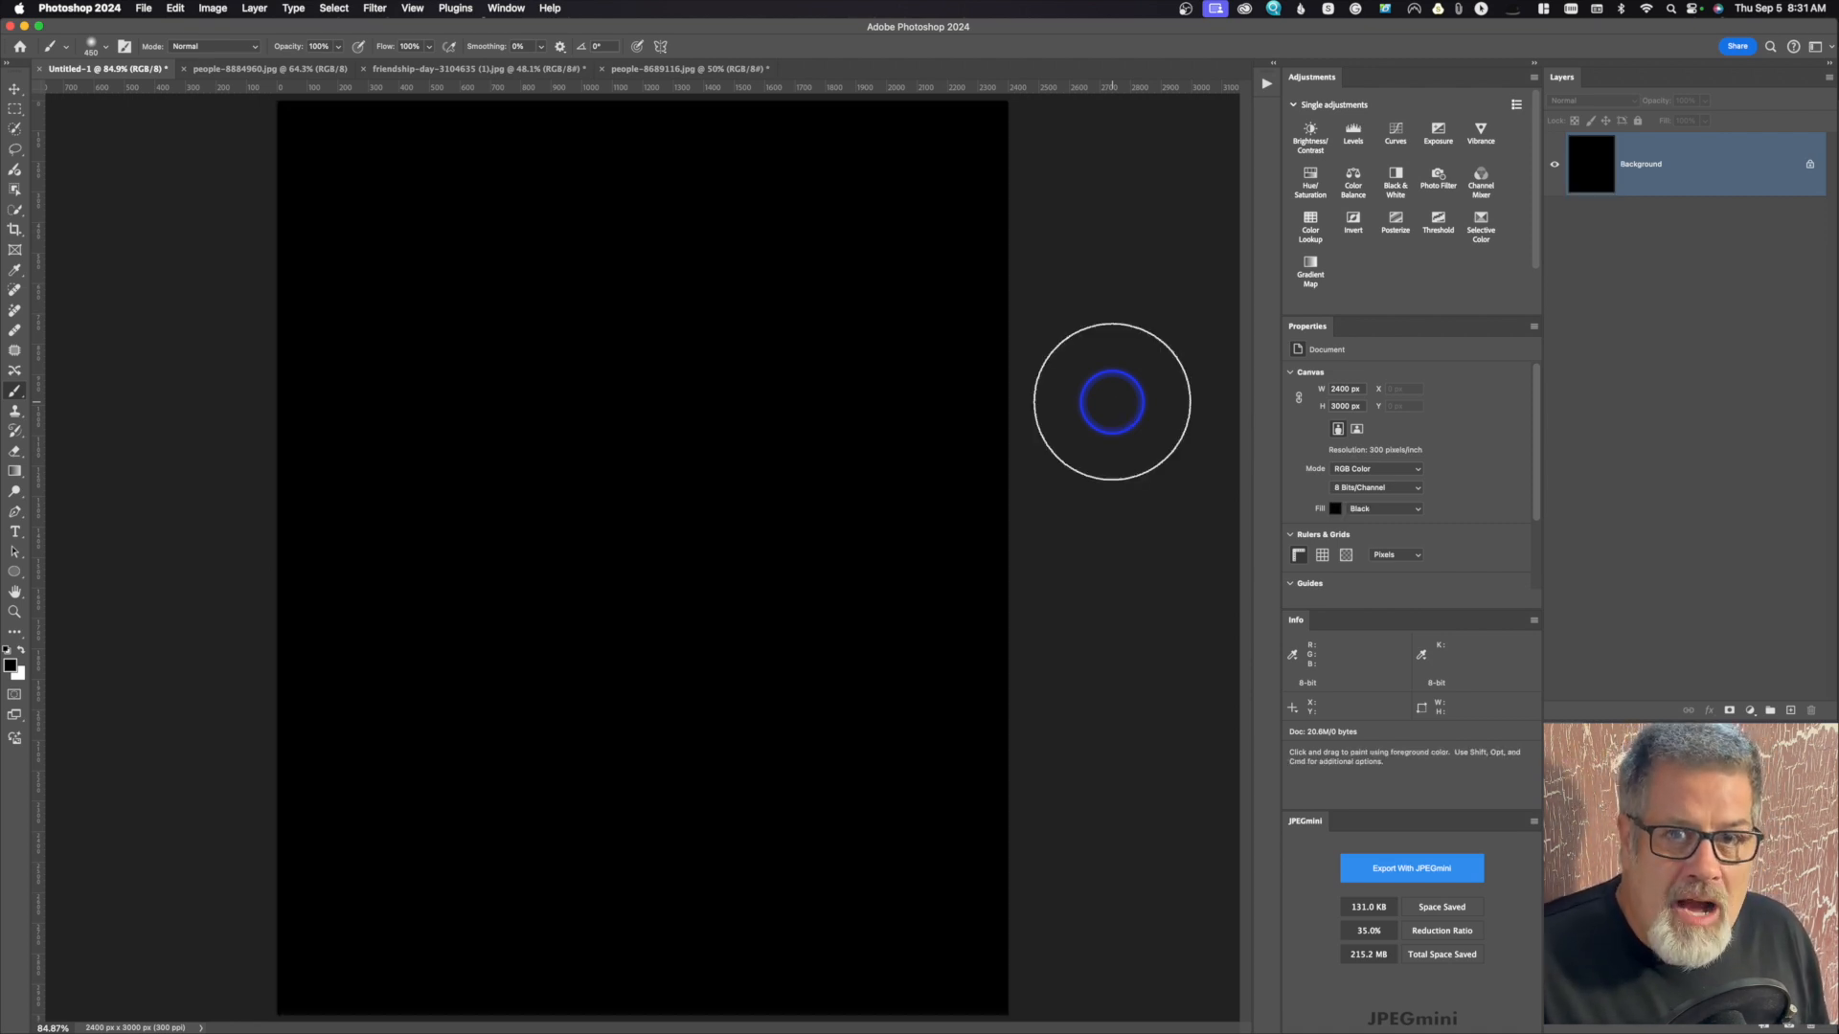
key("super+BackSpace")
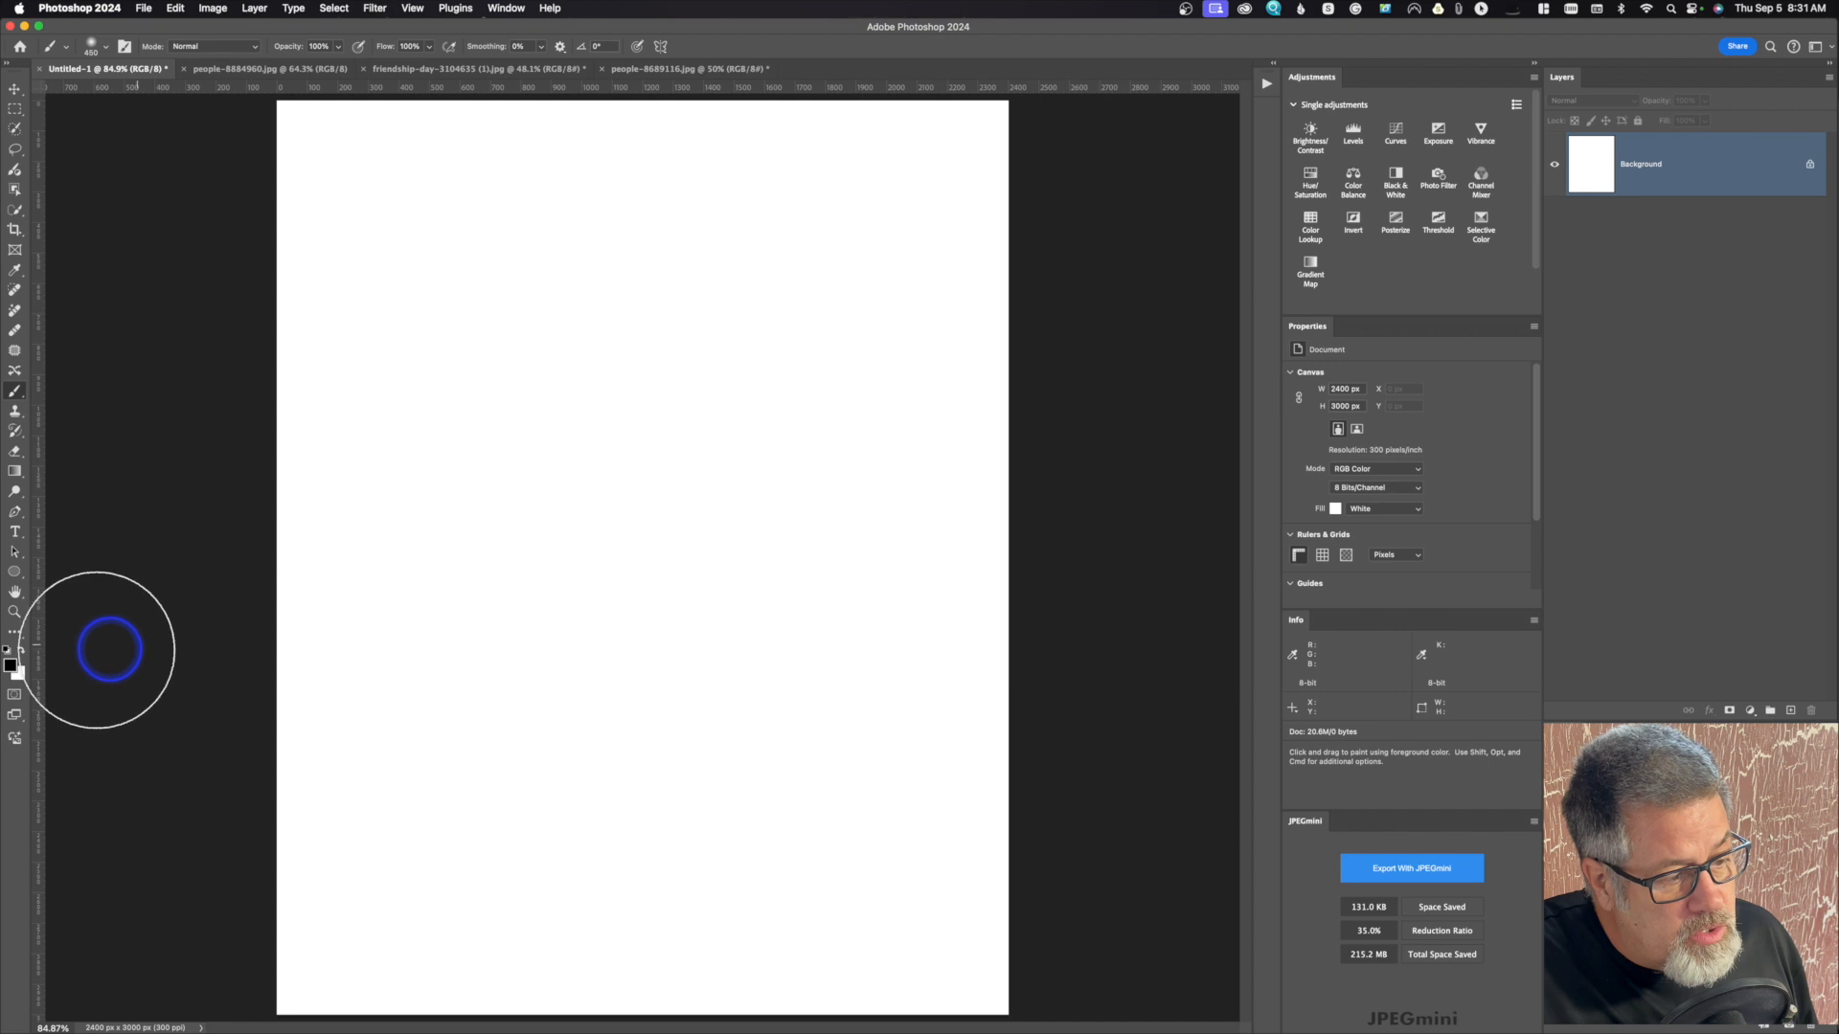
Step: Set the foreground color to mid gray #7b7b7b and paint a soft gray patch in the upper half of the canvas
left_click(12, 665)
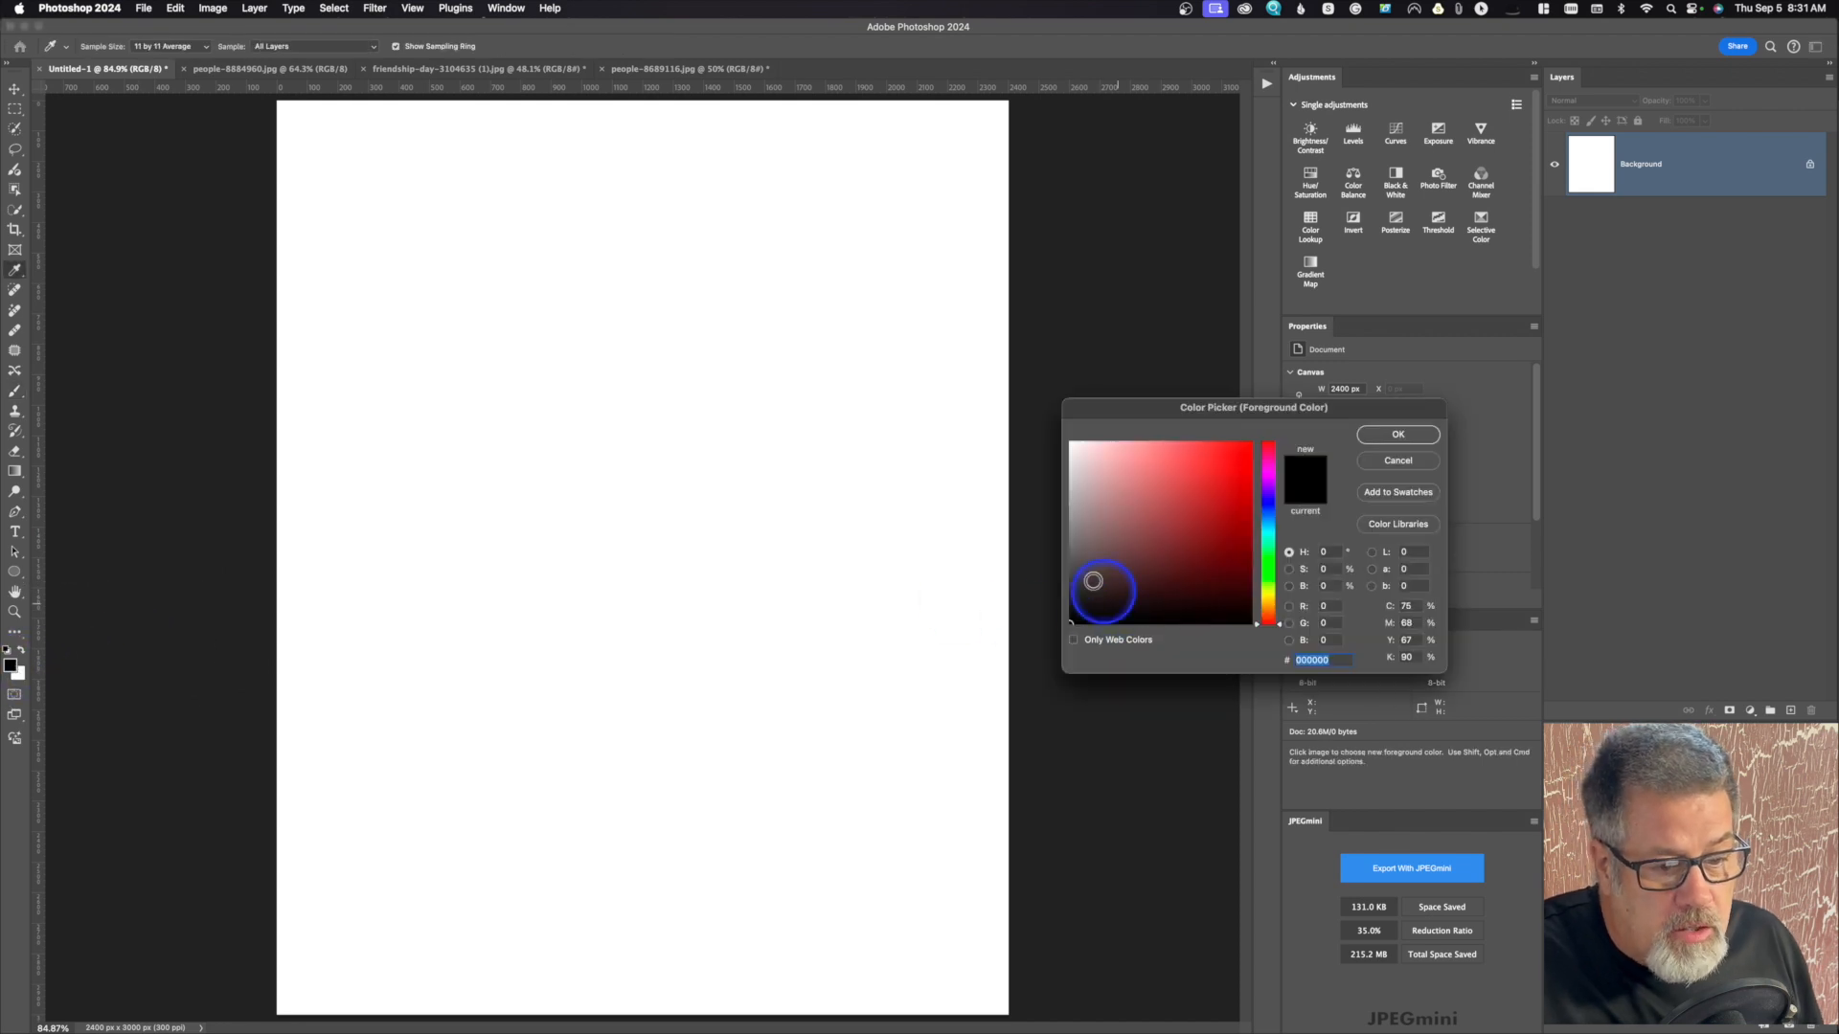
left_click(1070, 534)
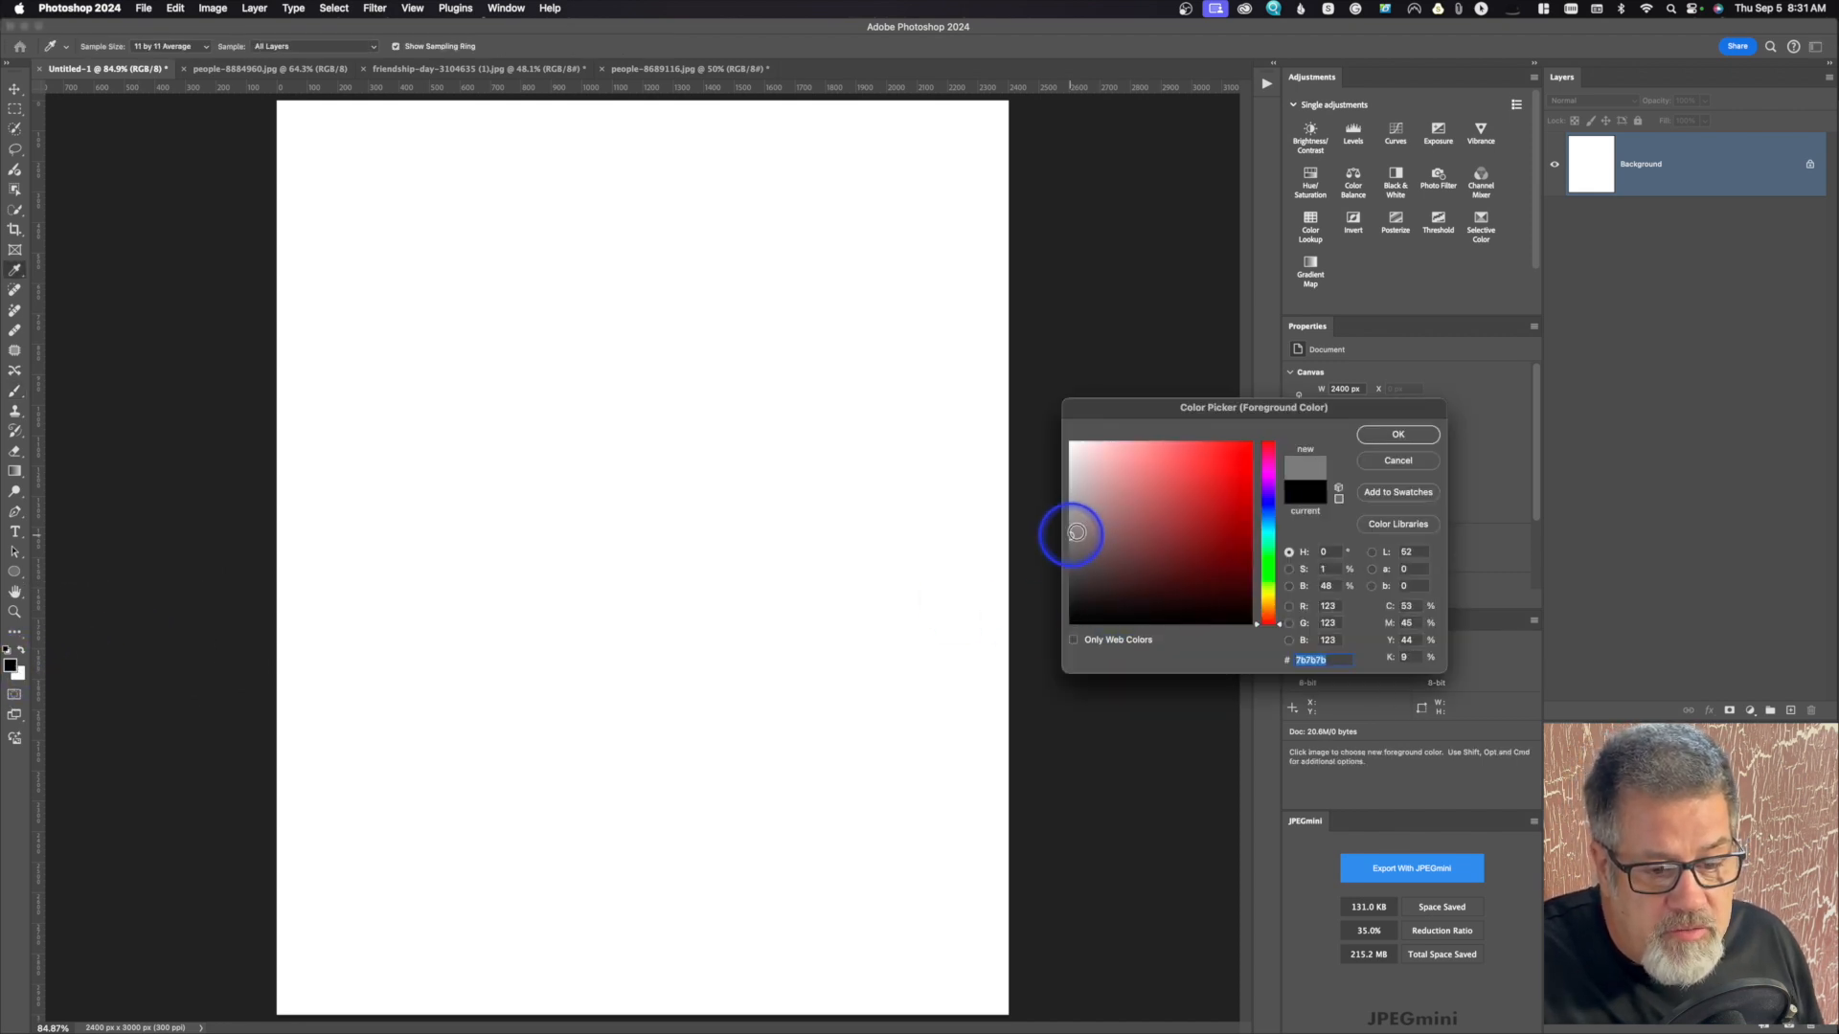
left_click(1410, 441)
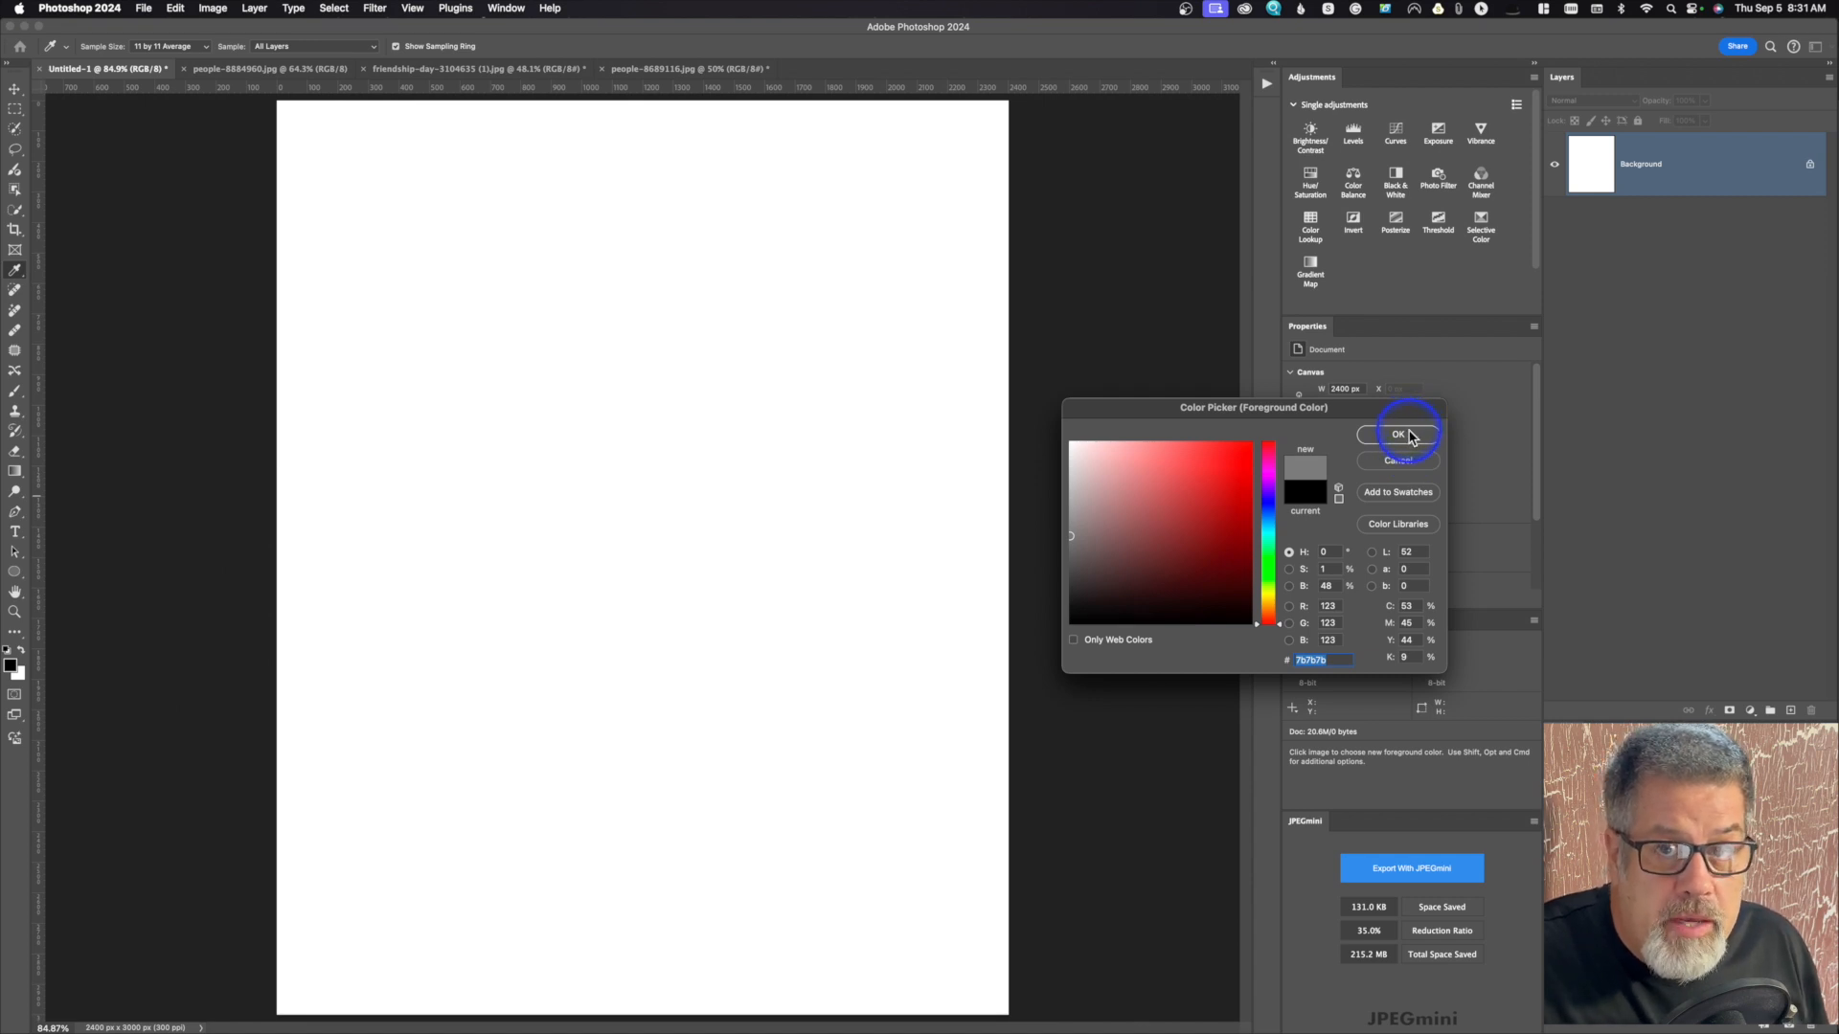
key("b")
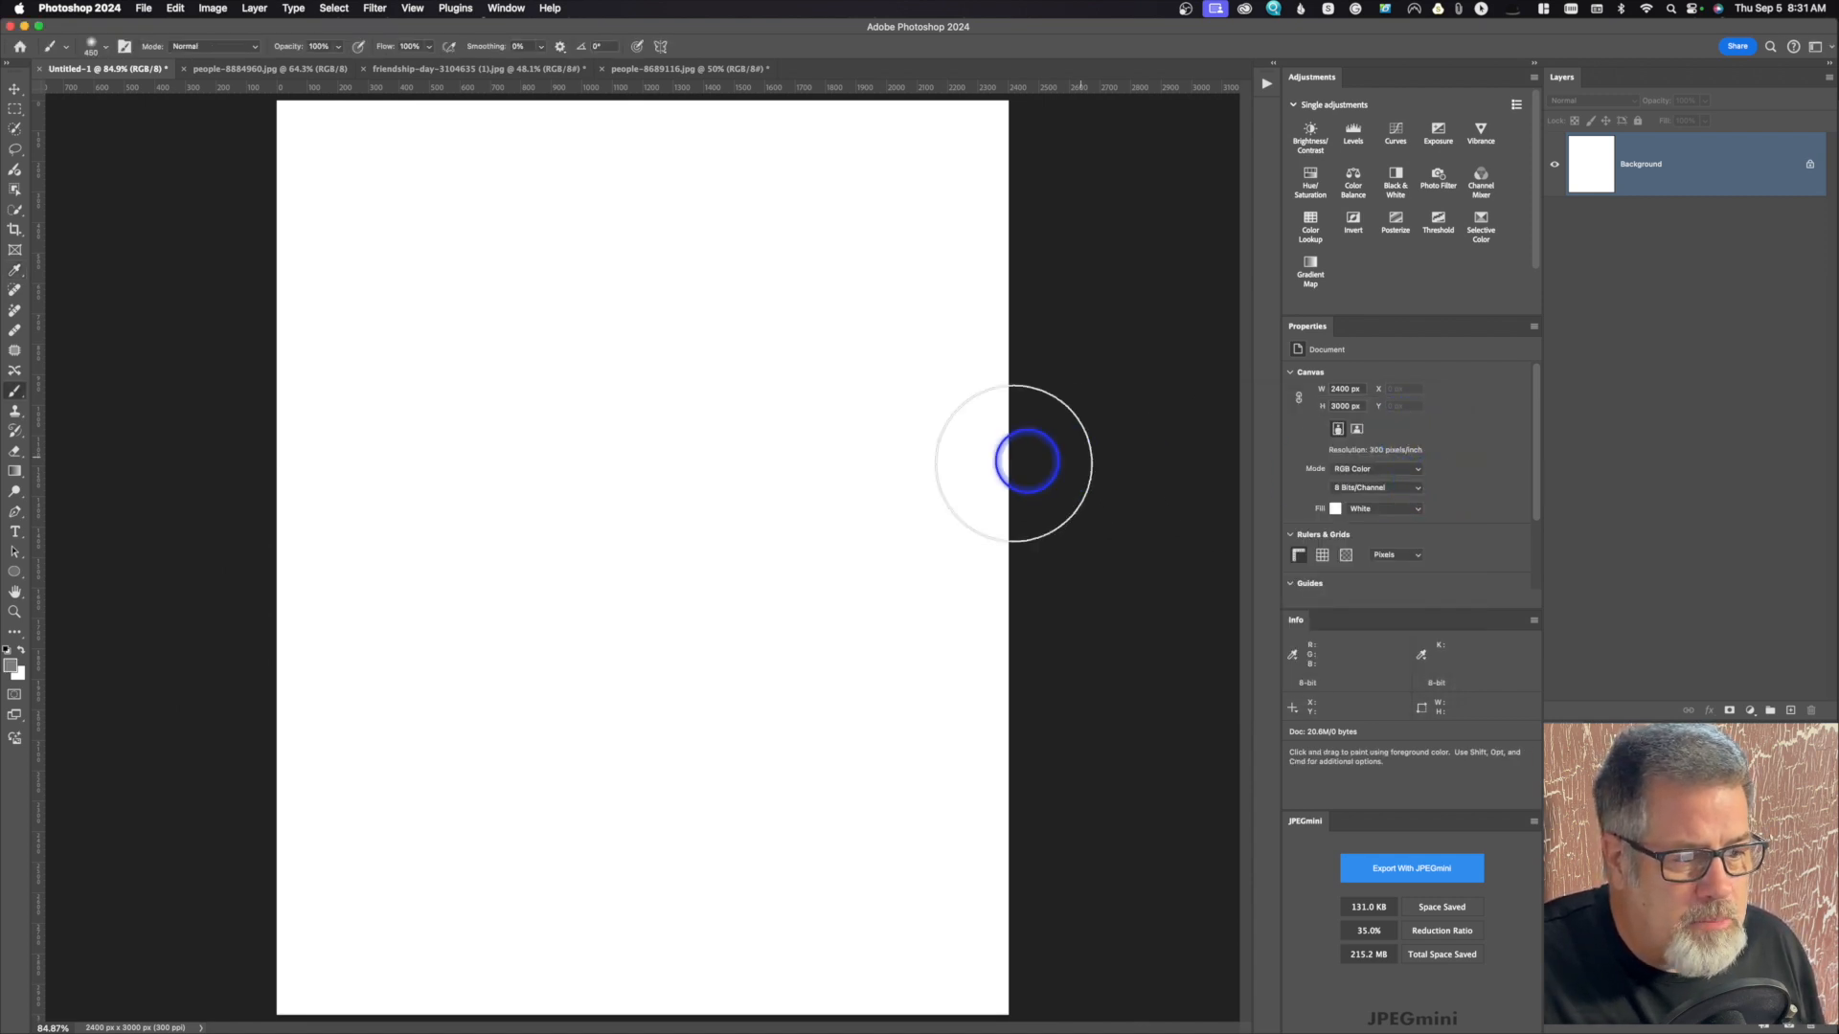
mouse_move(690, 361)
left_mouse_down()
mouse_move(554, 383)
mouse_move(865, 343)
mouse_move(542, 457)
mouse_move(571, 486)
mouse_move(838, 437)
mouse_move(687, 496)
left_mouse_up()
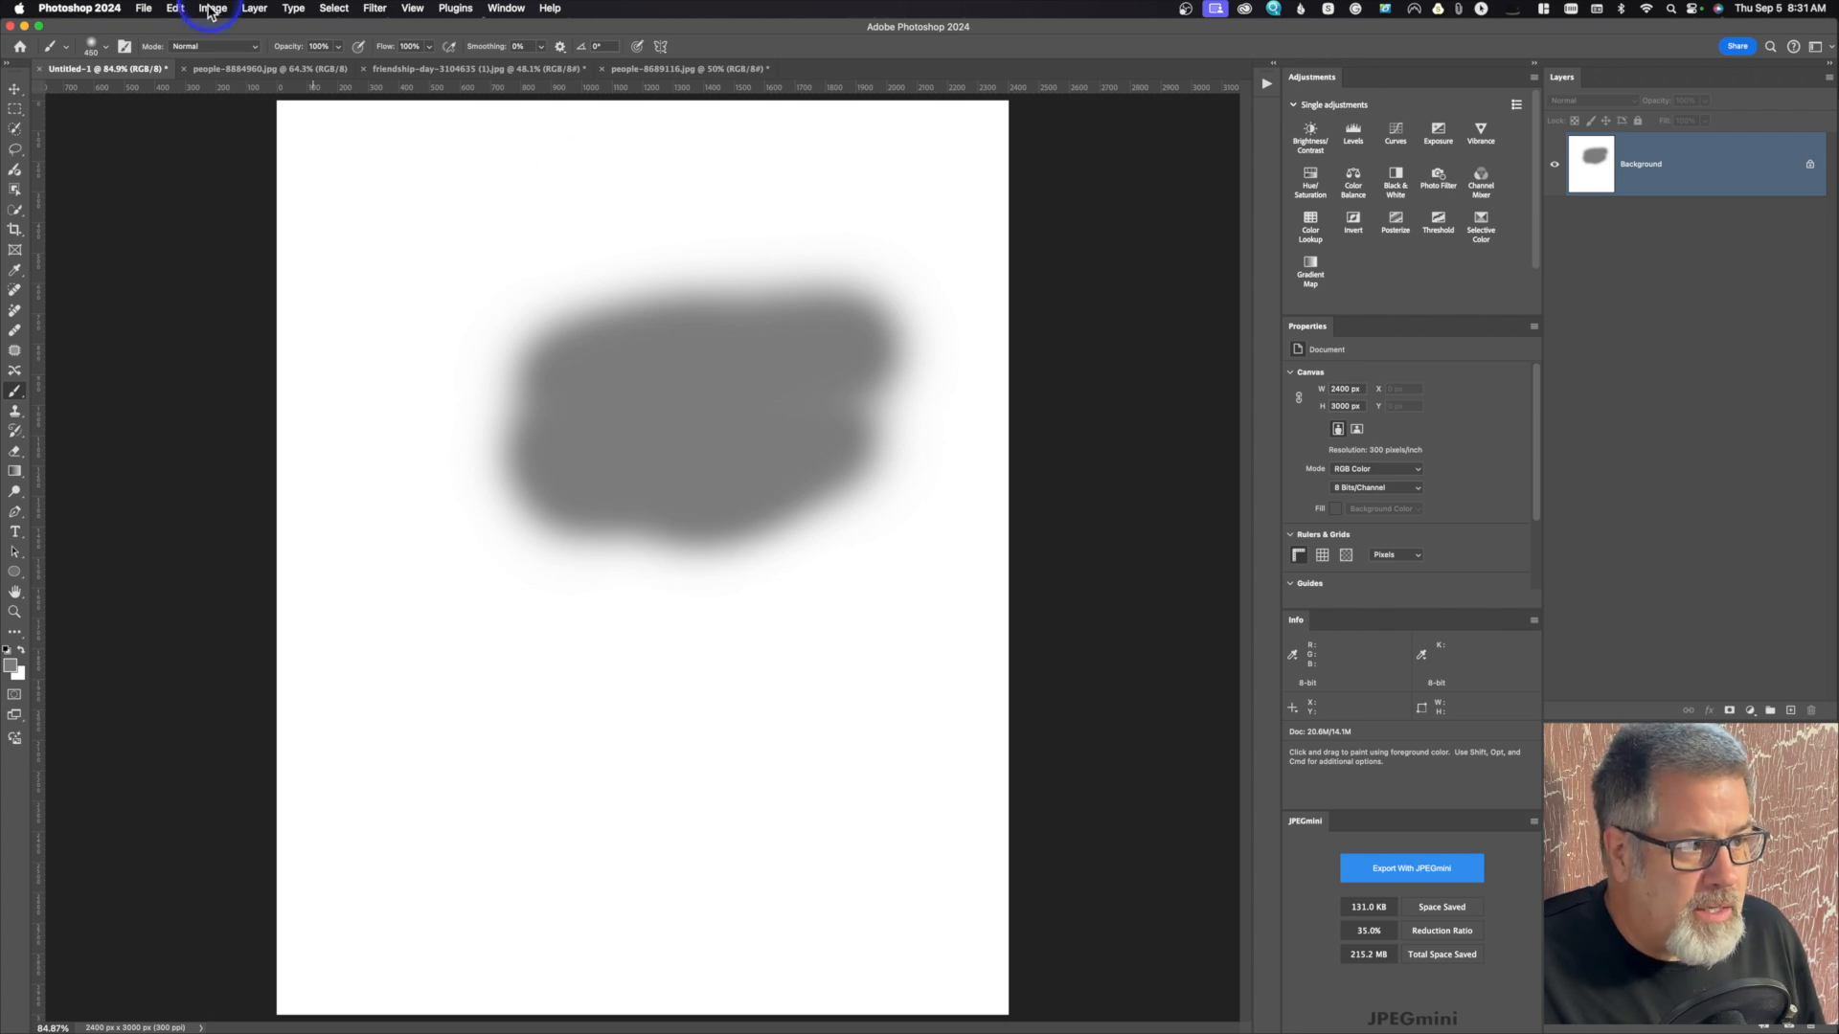
Step: Switch to people-8884960.jpg at 100% view and add a Black & White adjustment layer over the street photo
left_click(295, 70)
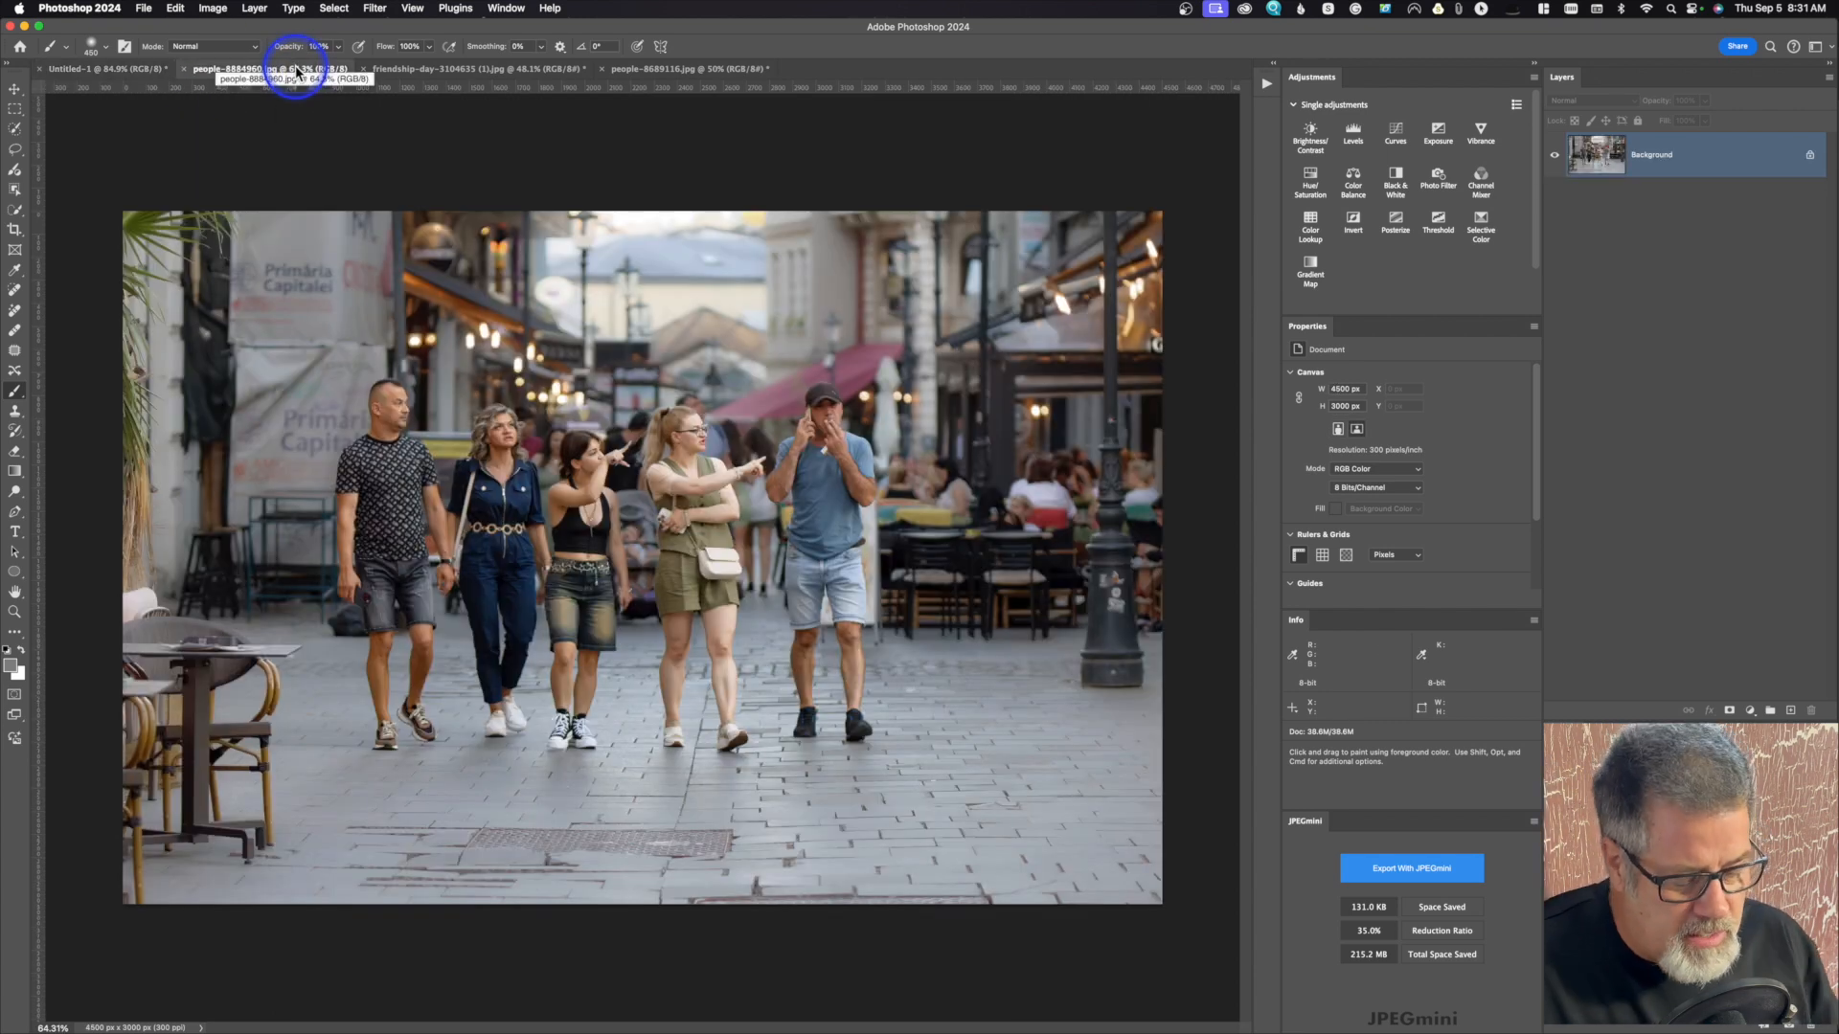
key("super+1")
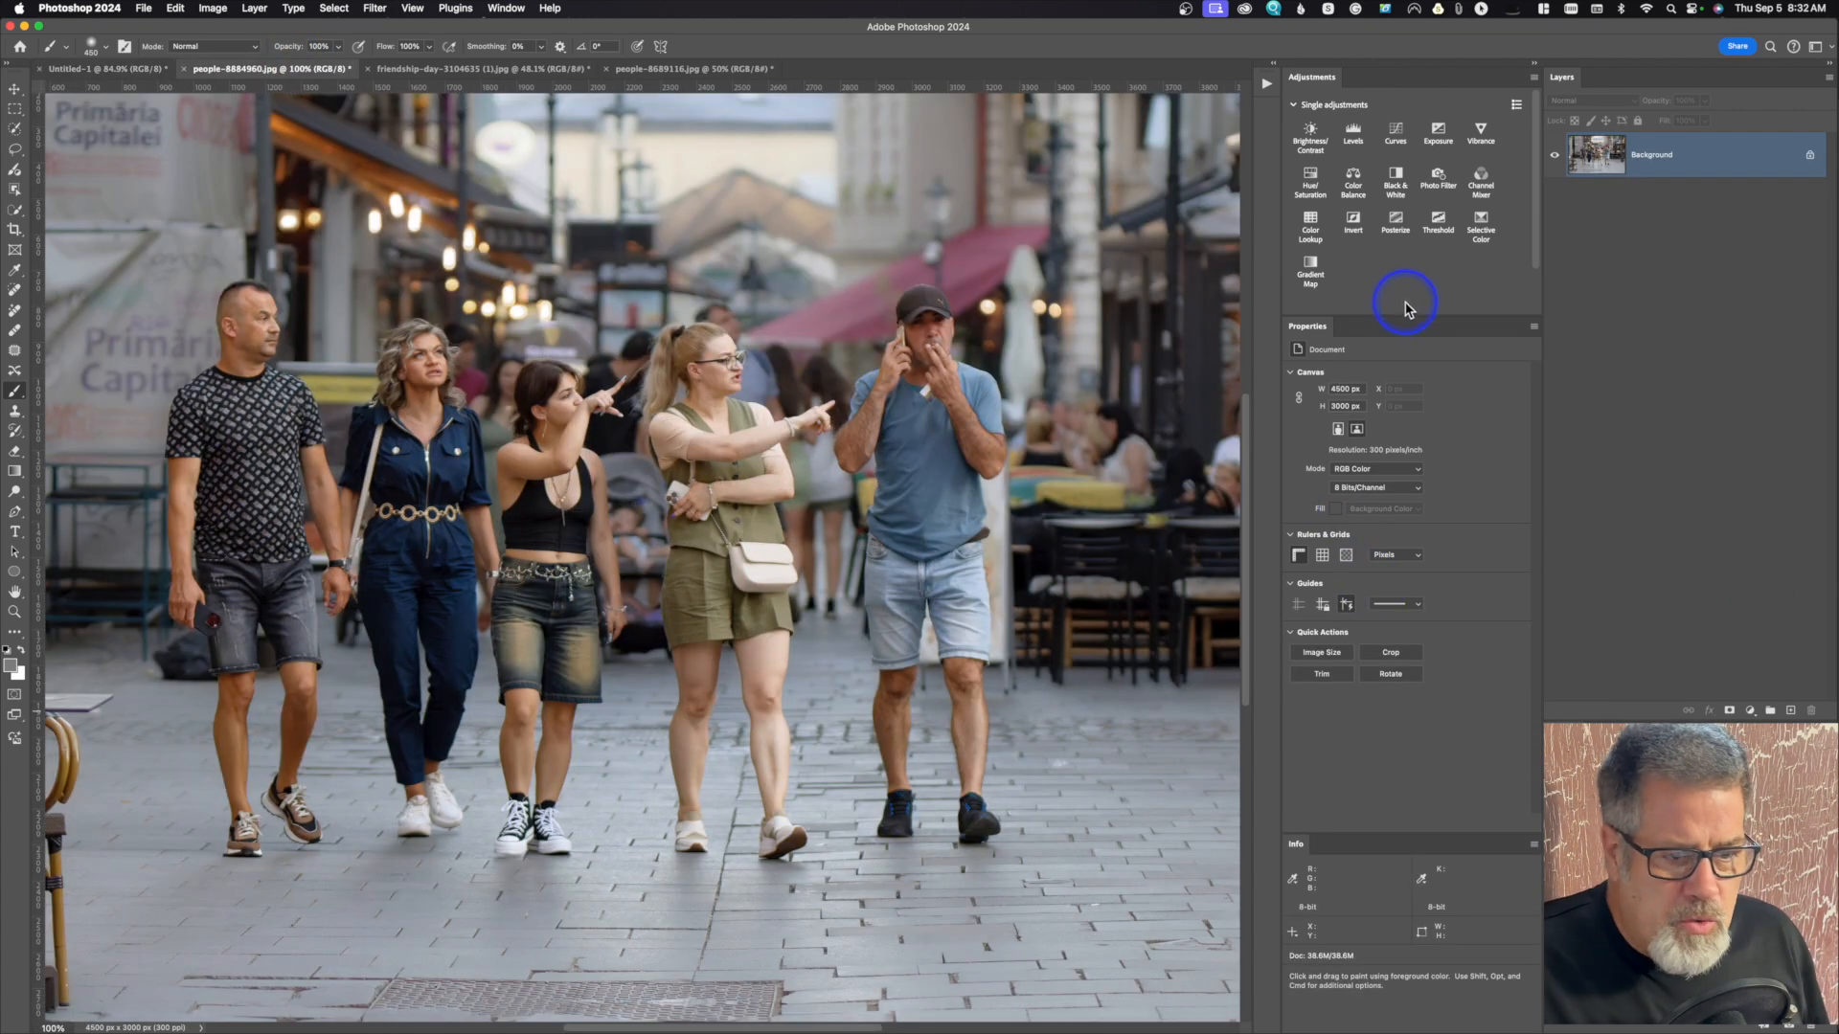
left_click(1395, 184)
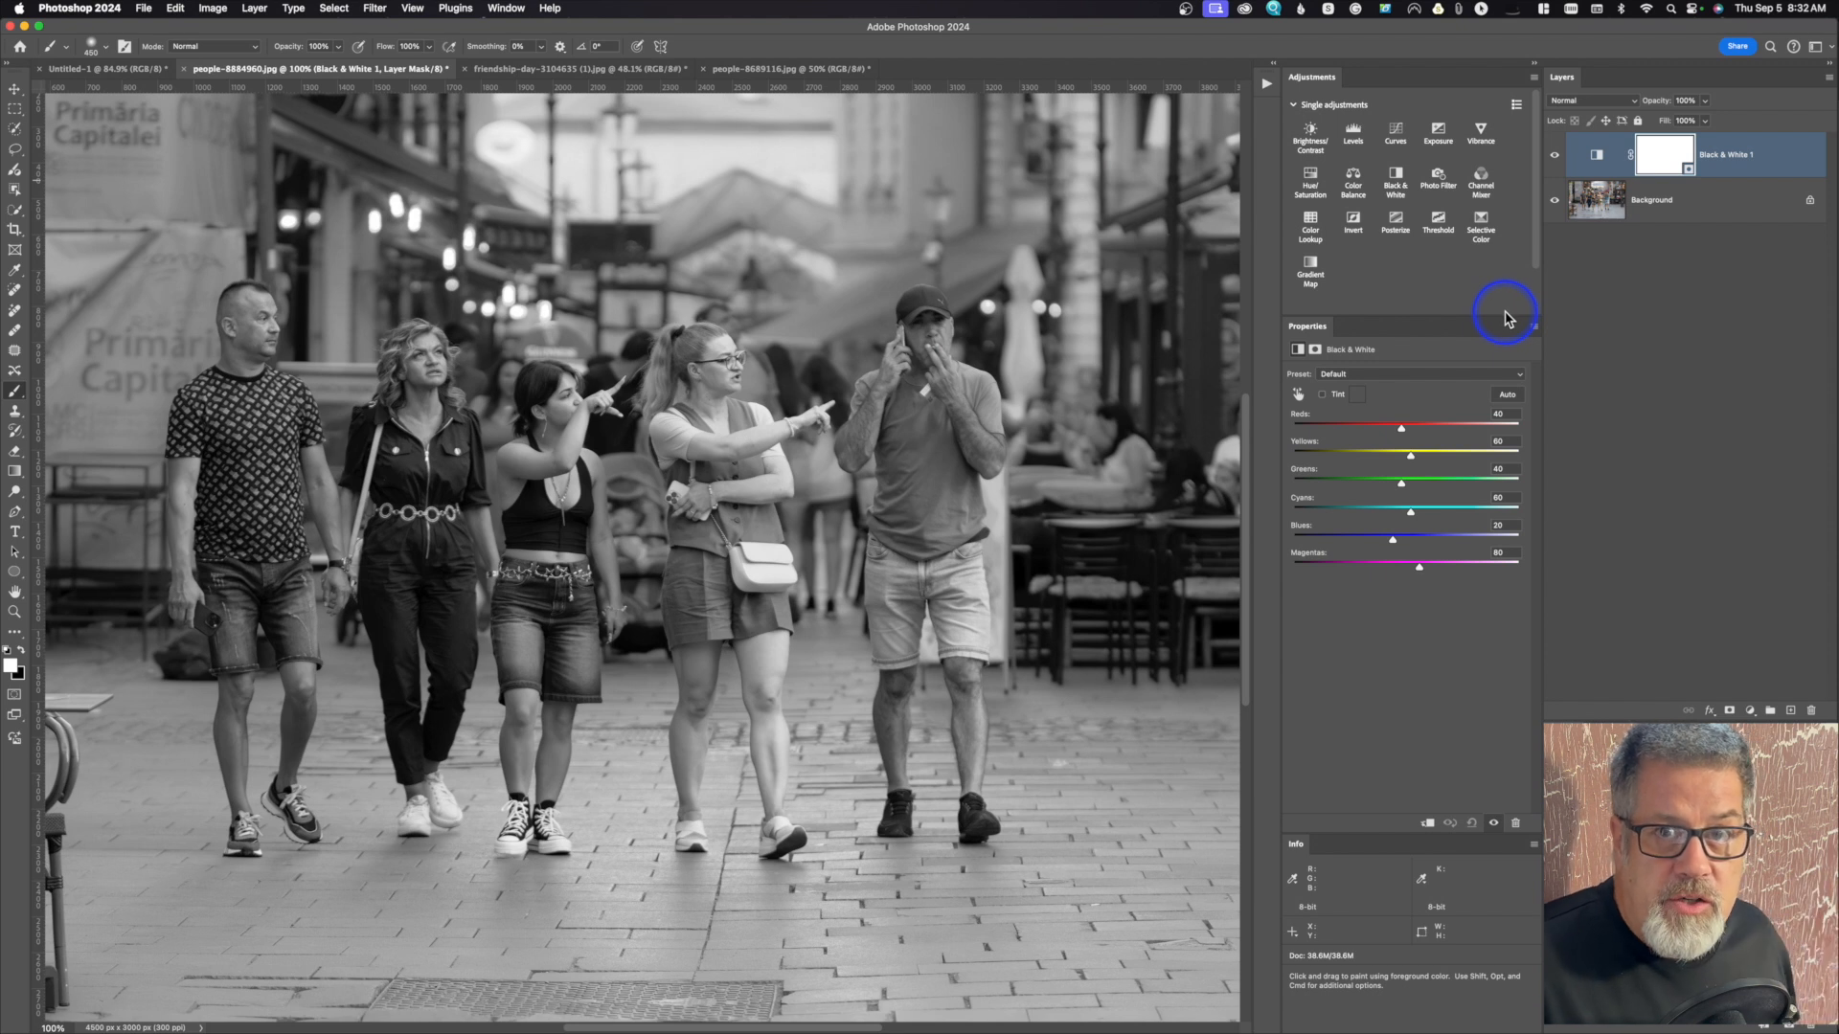
Step: Add a Curves adjustment layer, pull its white point slightly inward, and raise the midtones to input 102, output 135
left_click(1398, 134)
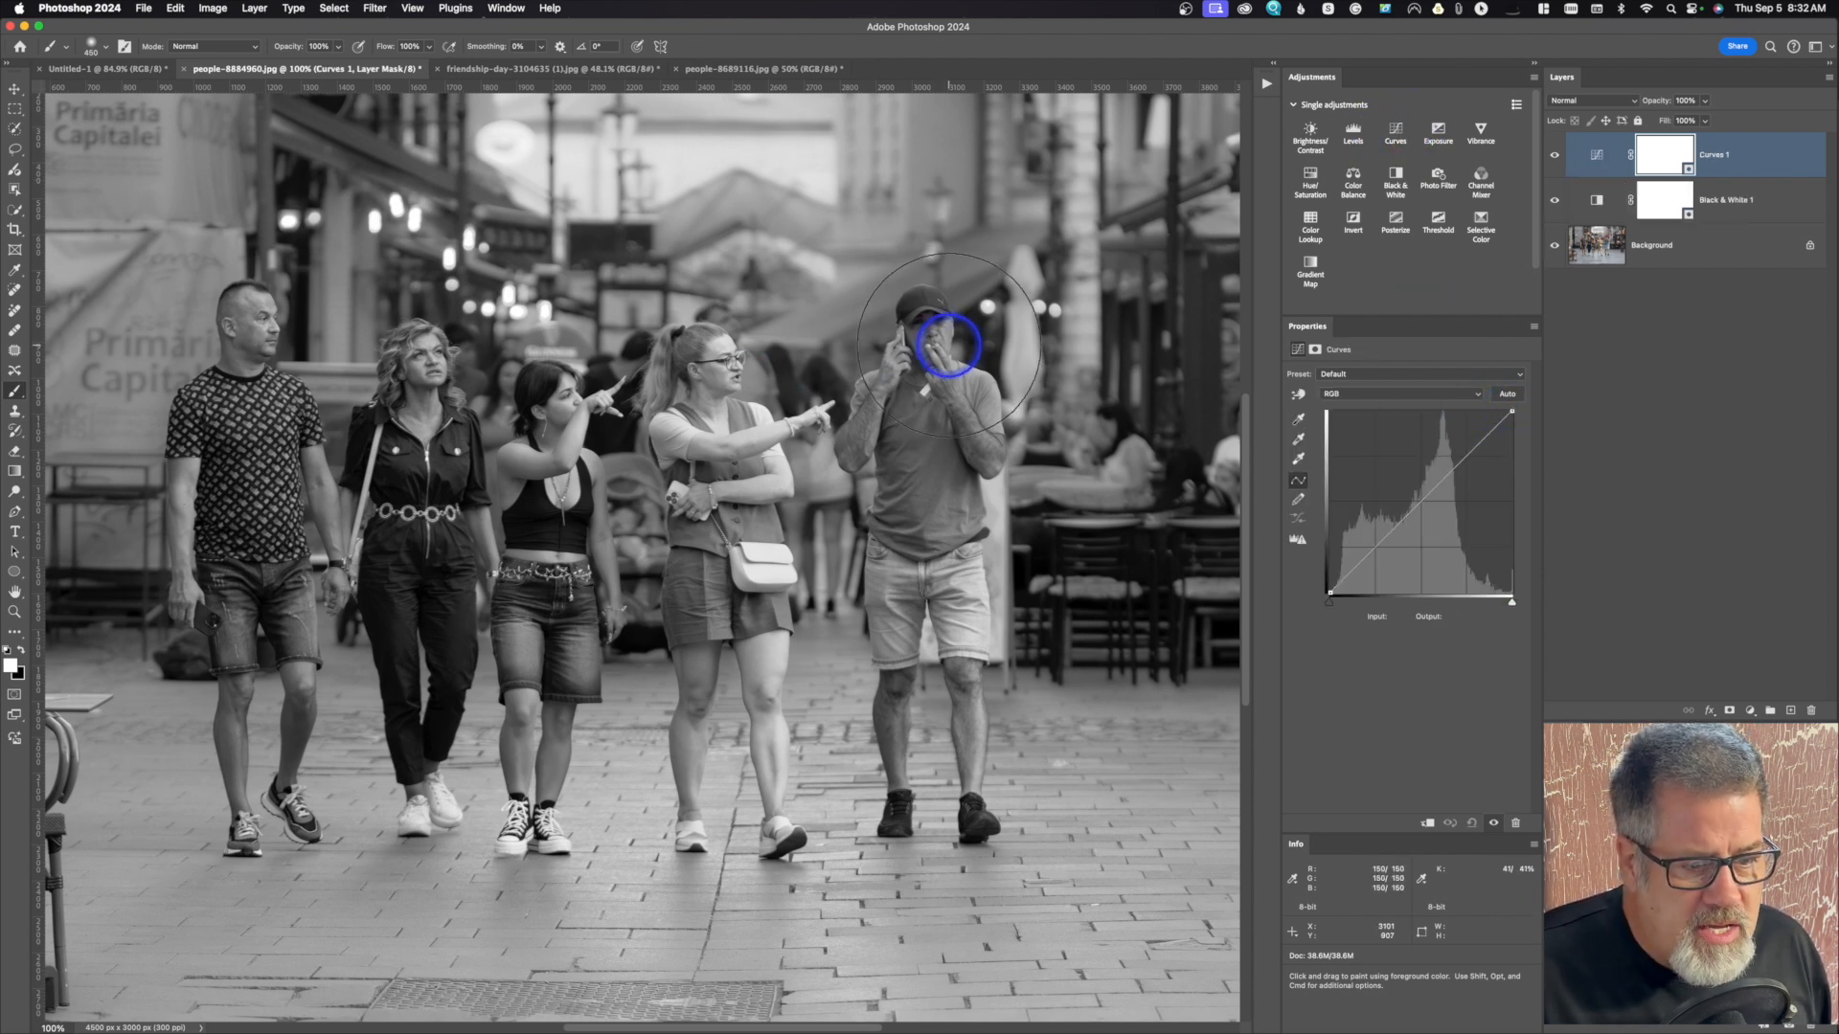
left_click_drag(1514, 409, 1505, 411)
left_click(1396, 498)
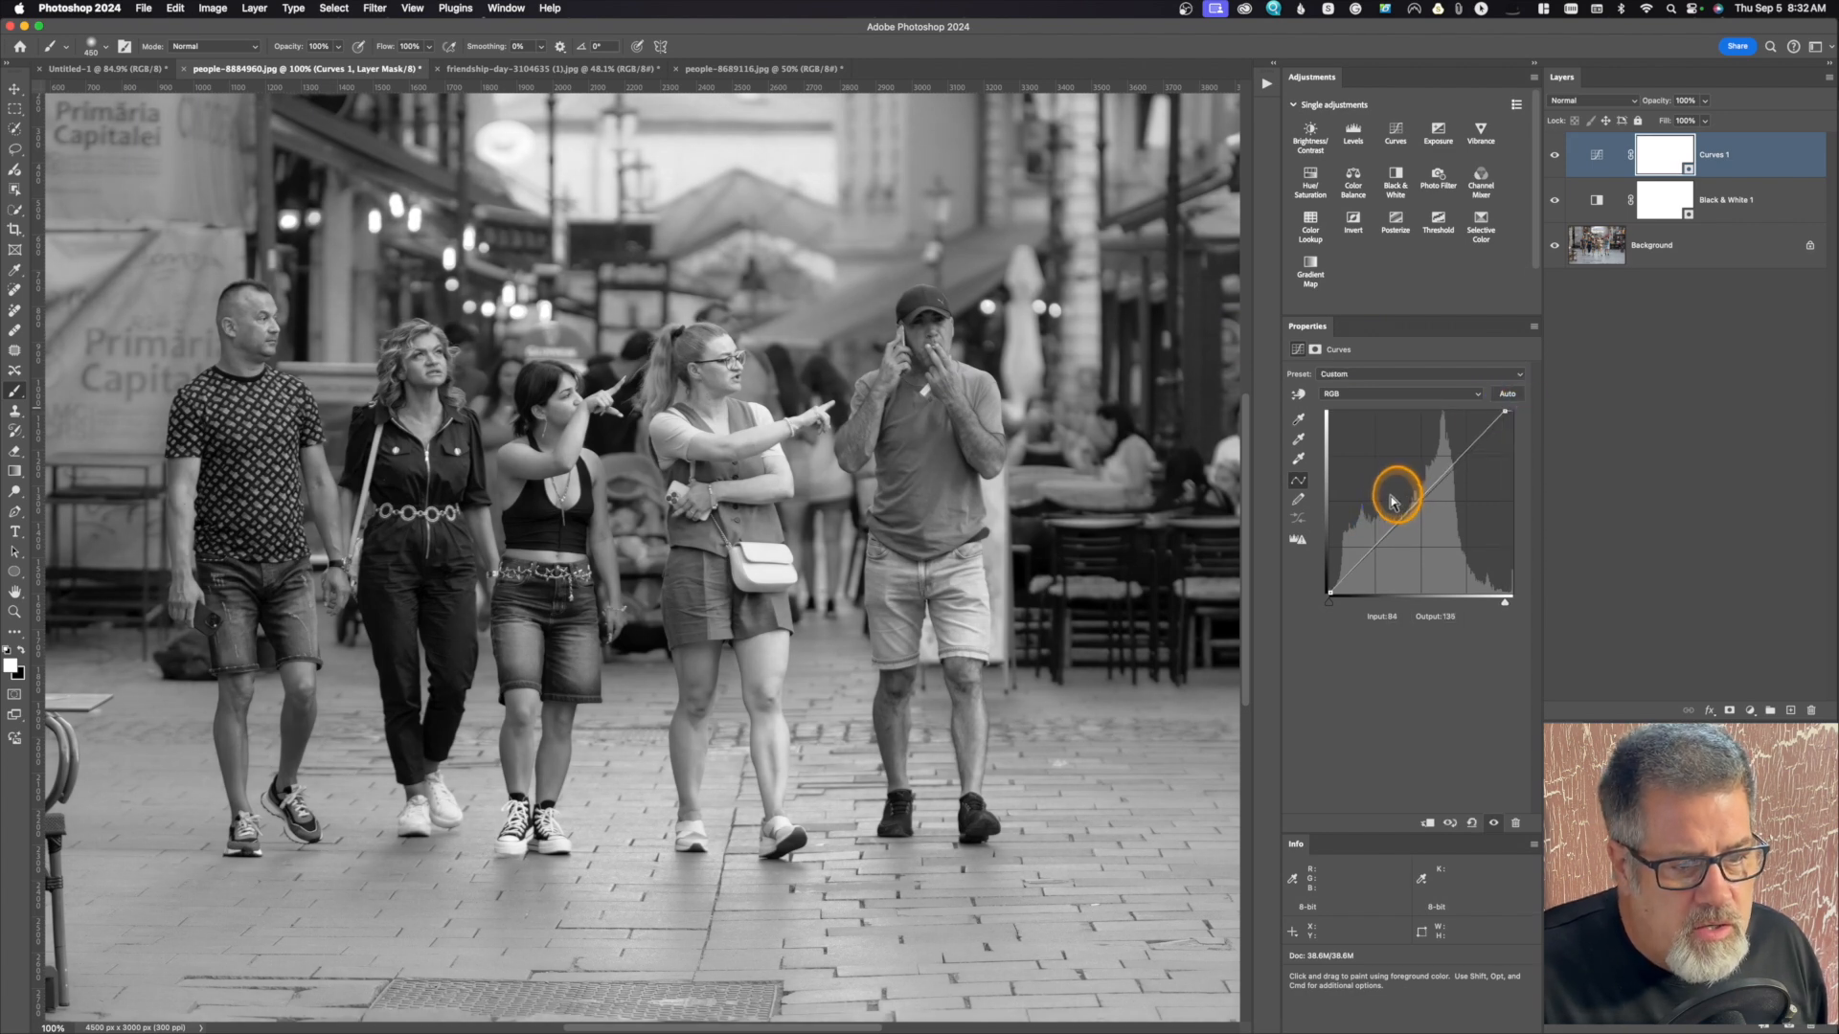
left_click_drag(1418, 503, 1403, 496)
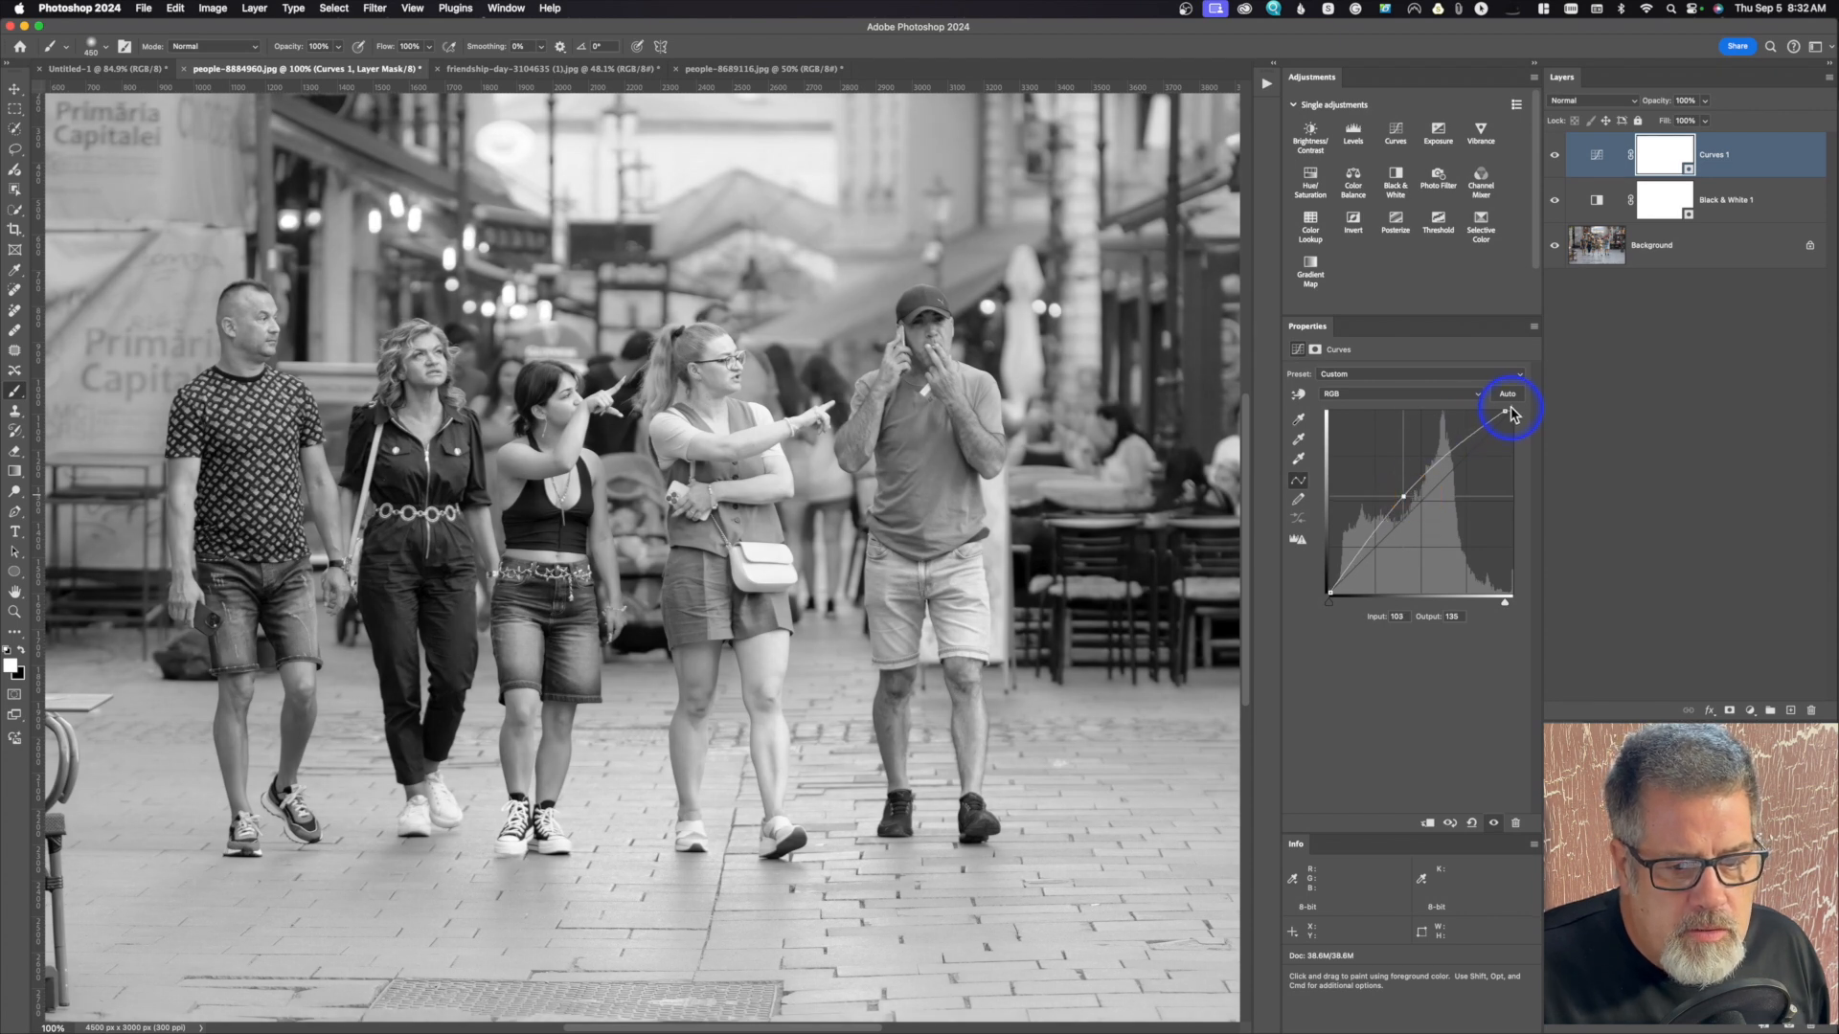
left_click_drag(1505, 411, 1501, 411)
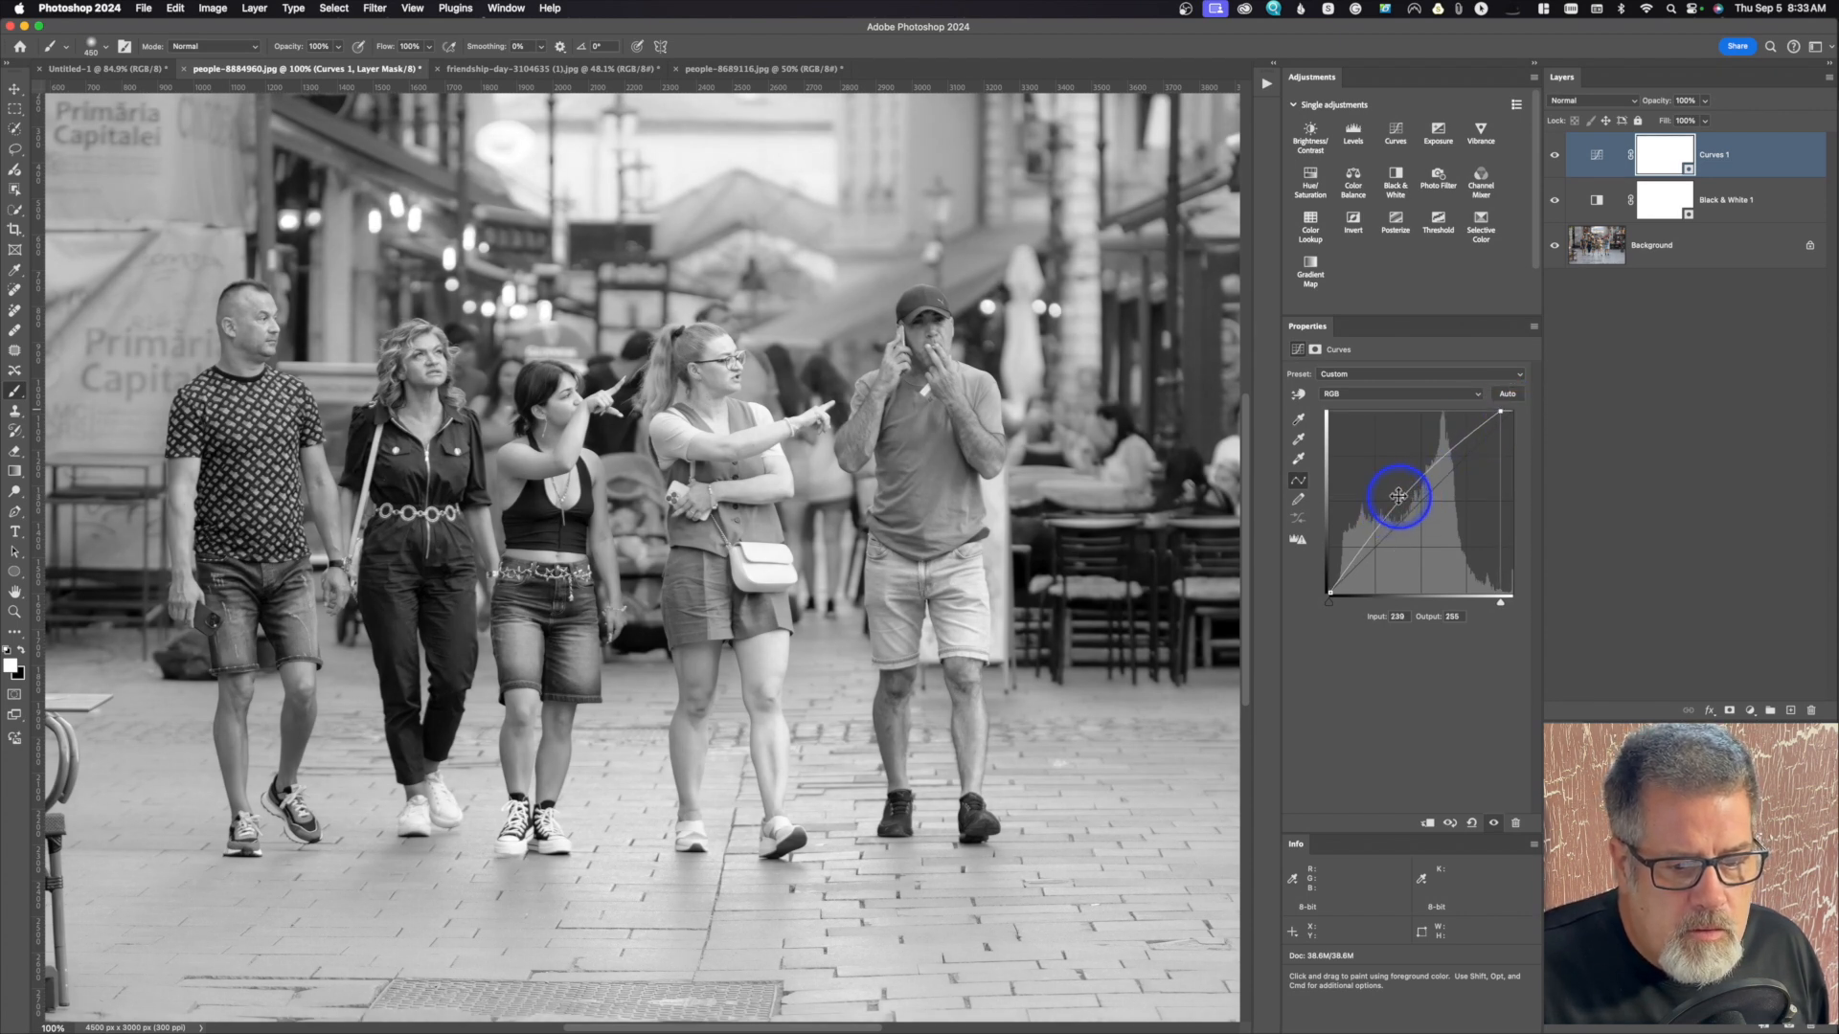
left_click(1401, 495)
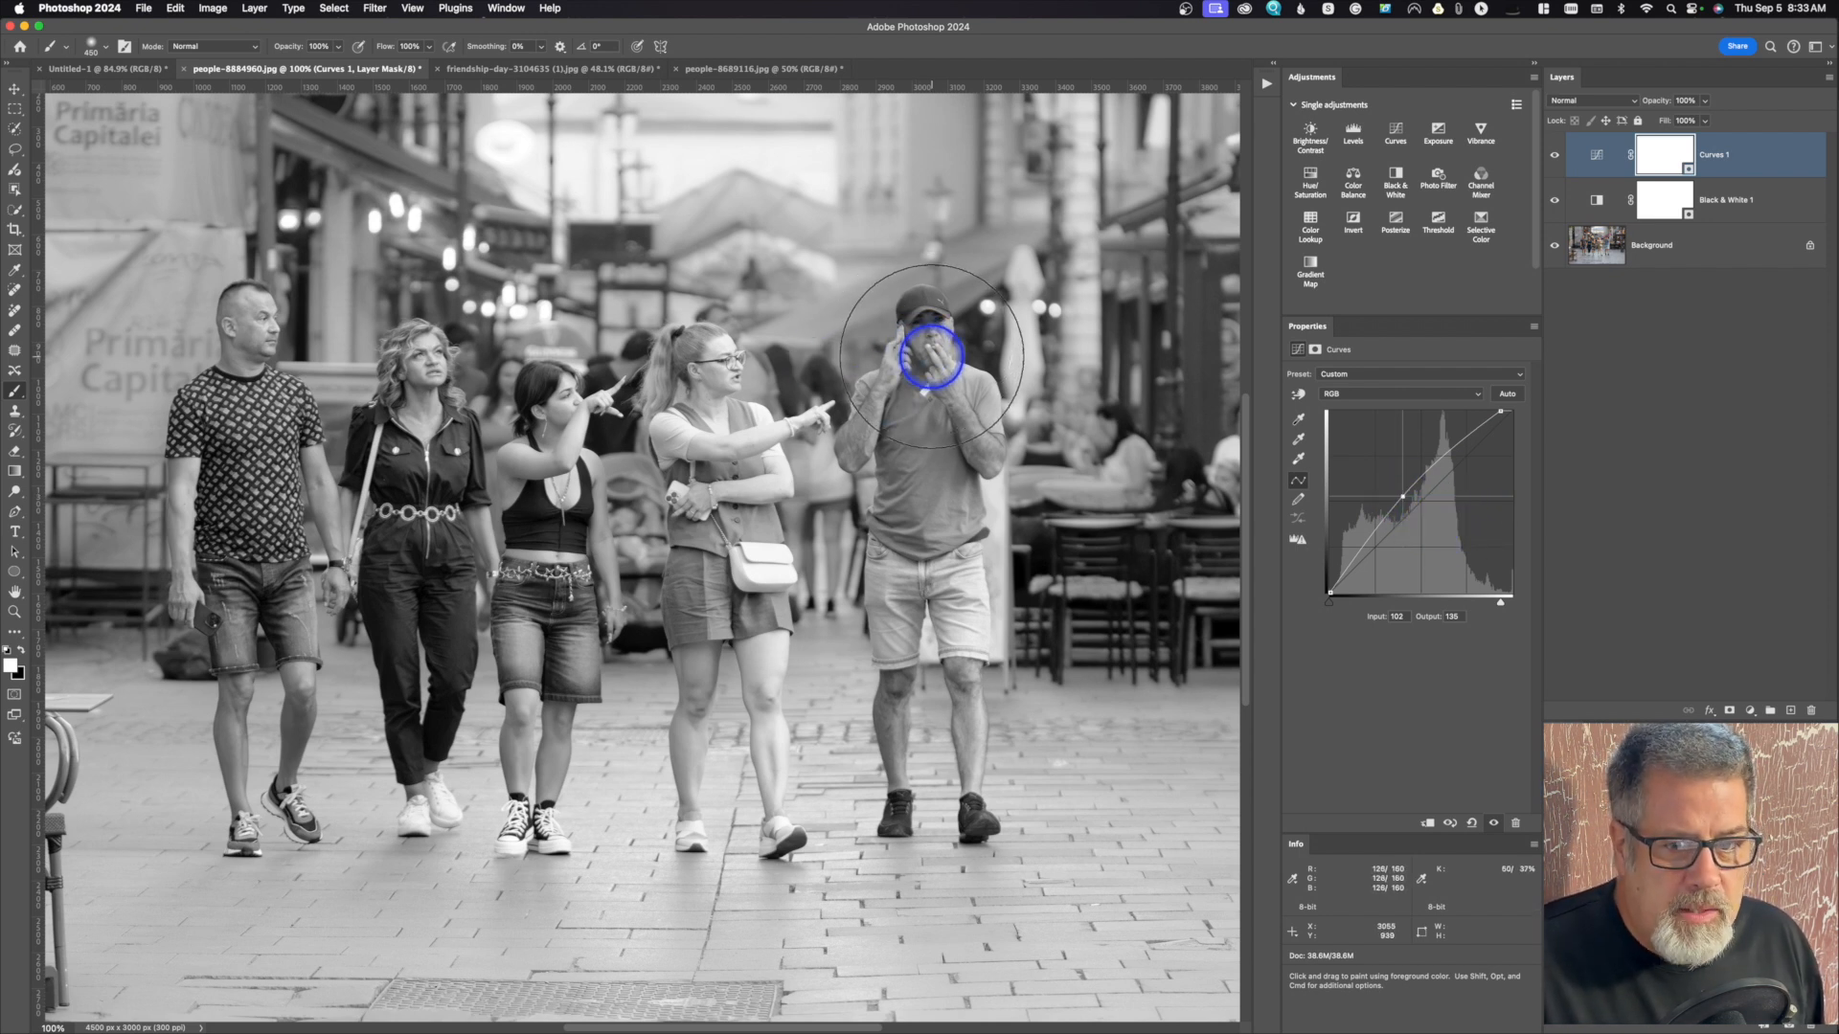
Step: Invert the Curves 1 mask to black and paint white over the capped man's face with a soft 125 px brush
key("super+i")
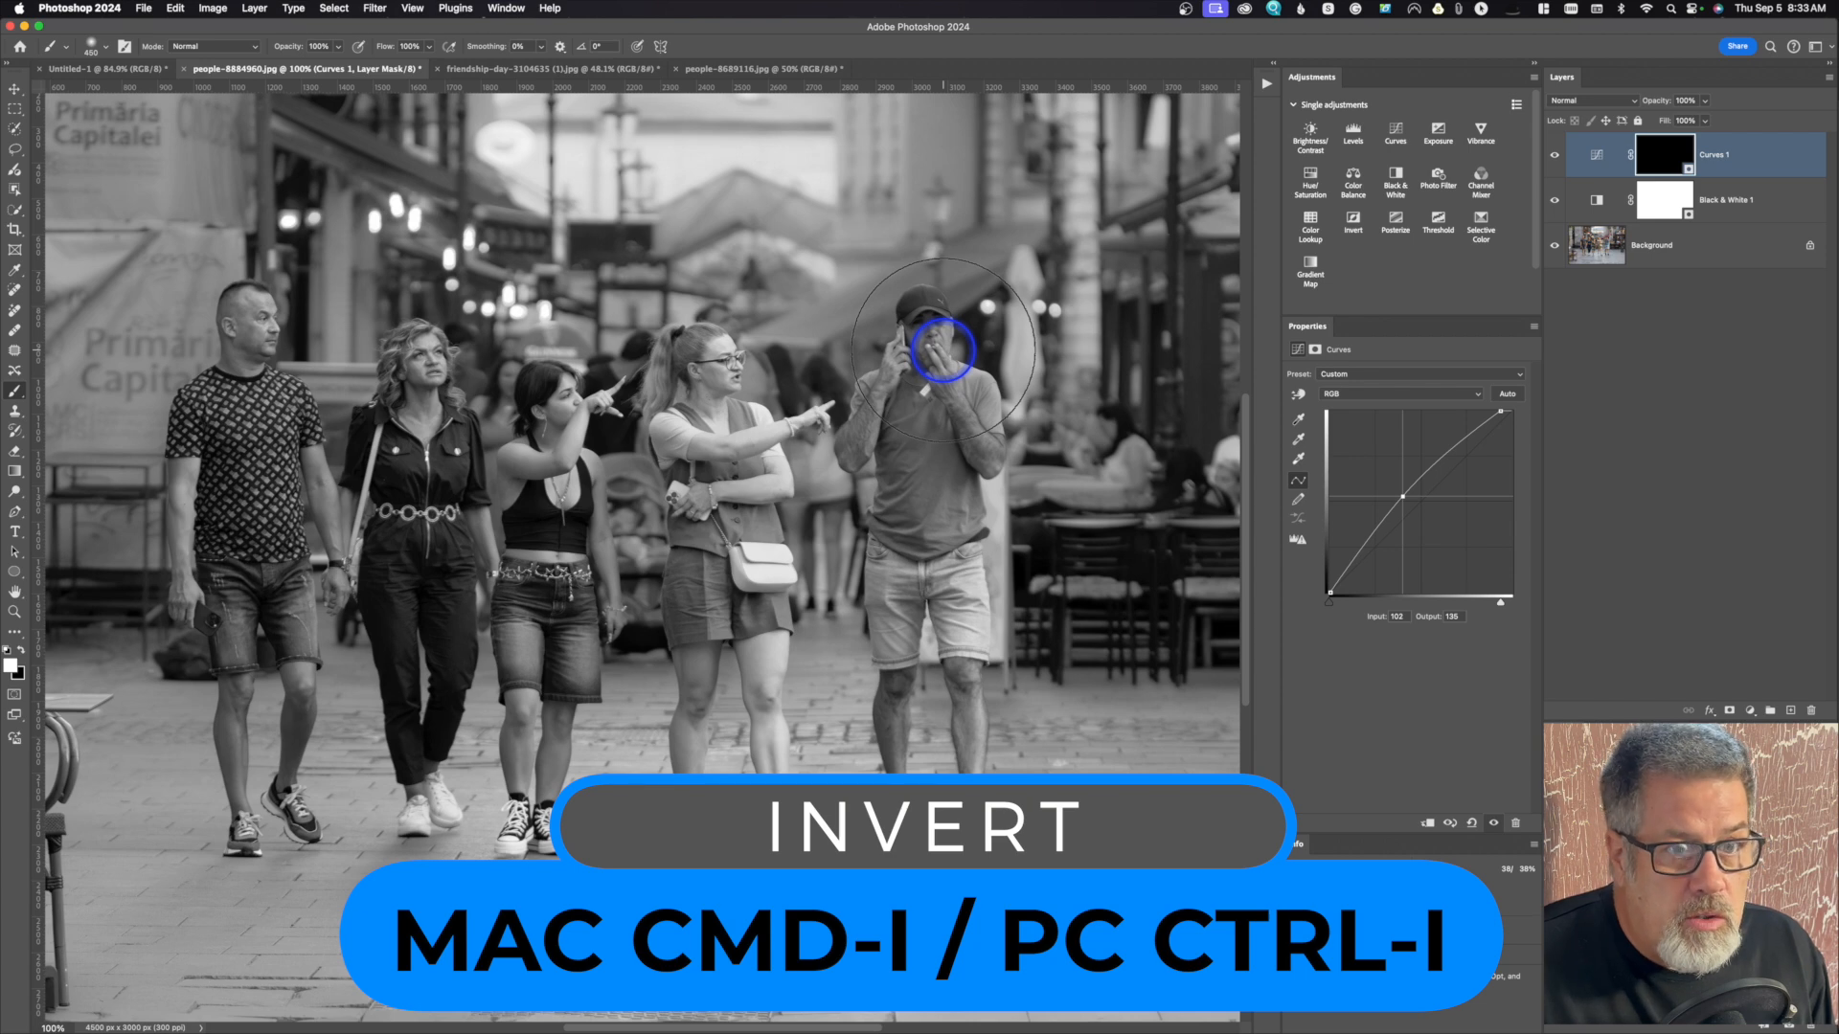
mouse_move(943, 350)
left_mouse_down()
mouse_move(809, 370)
mouse_move(881, 361)
left_mouse_up()
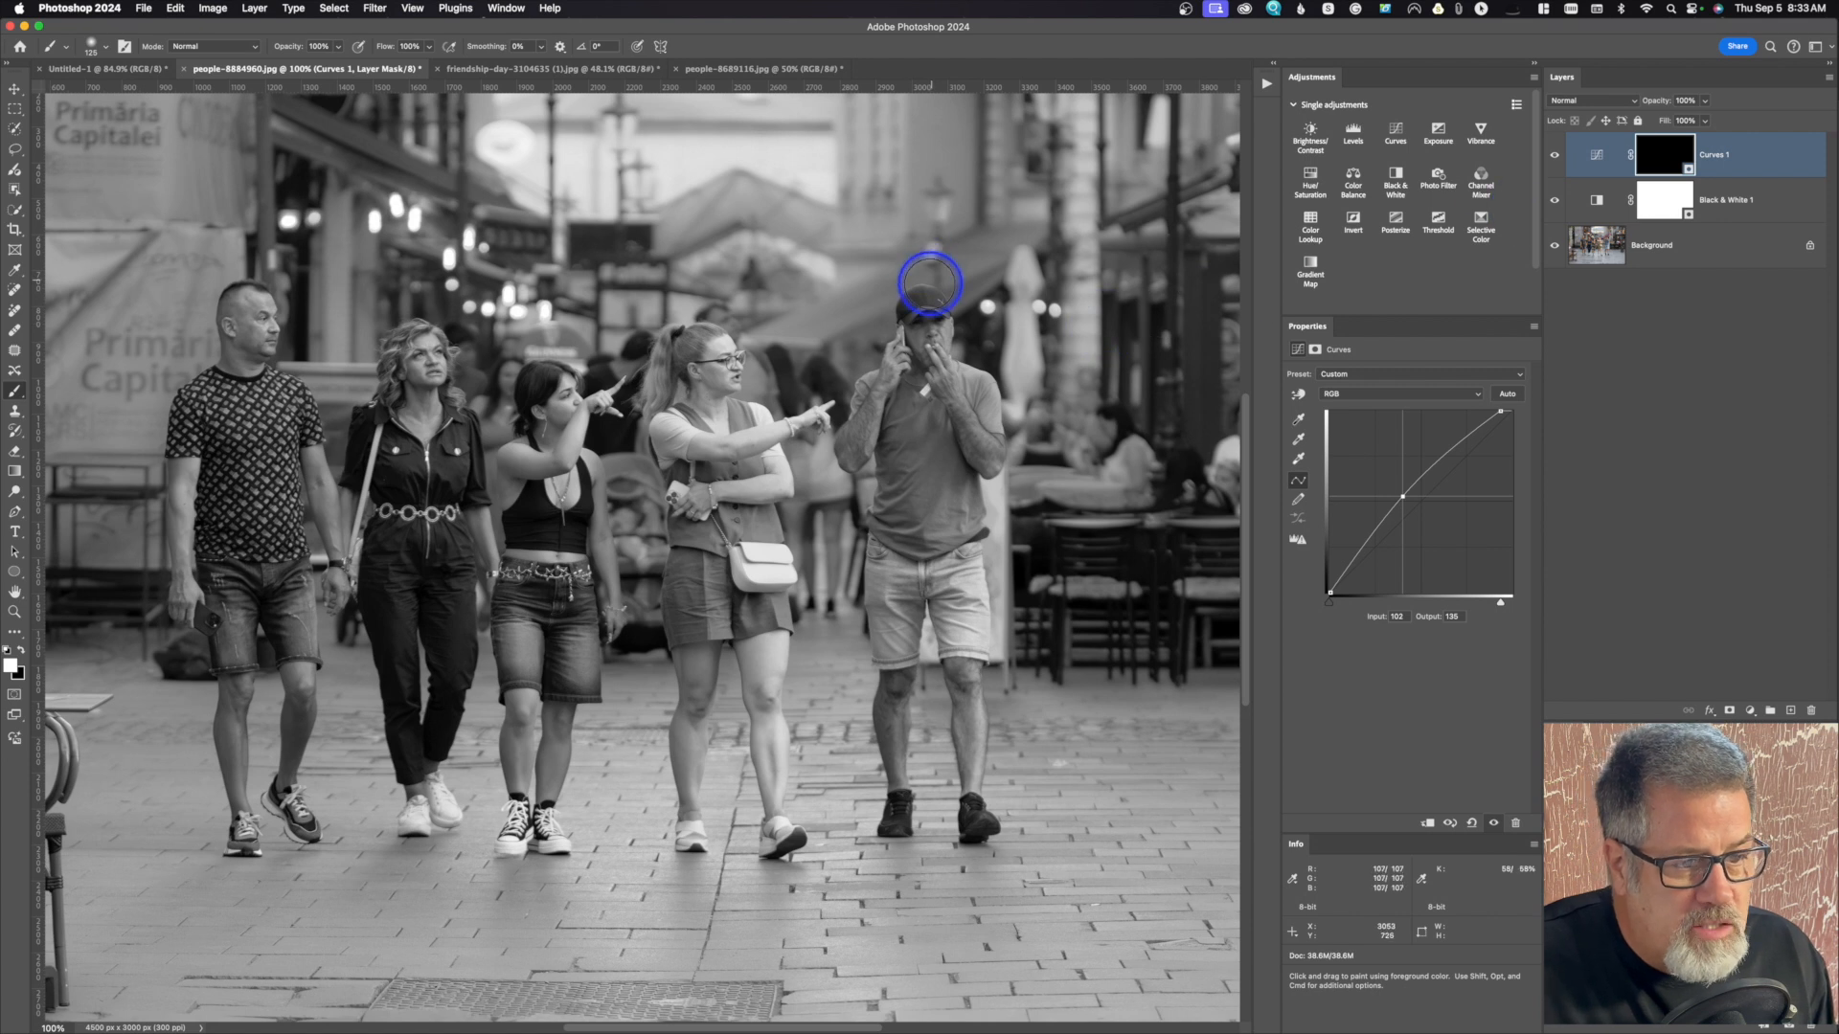
mouse_move(925, 328)
left_mouse_down()
mouse_move(940, 320)
mouse_move(929, 354)
left_mouse_up()
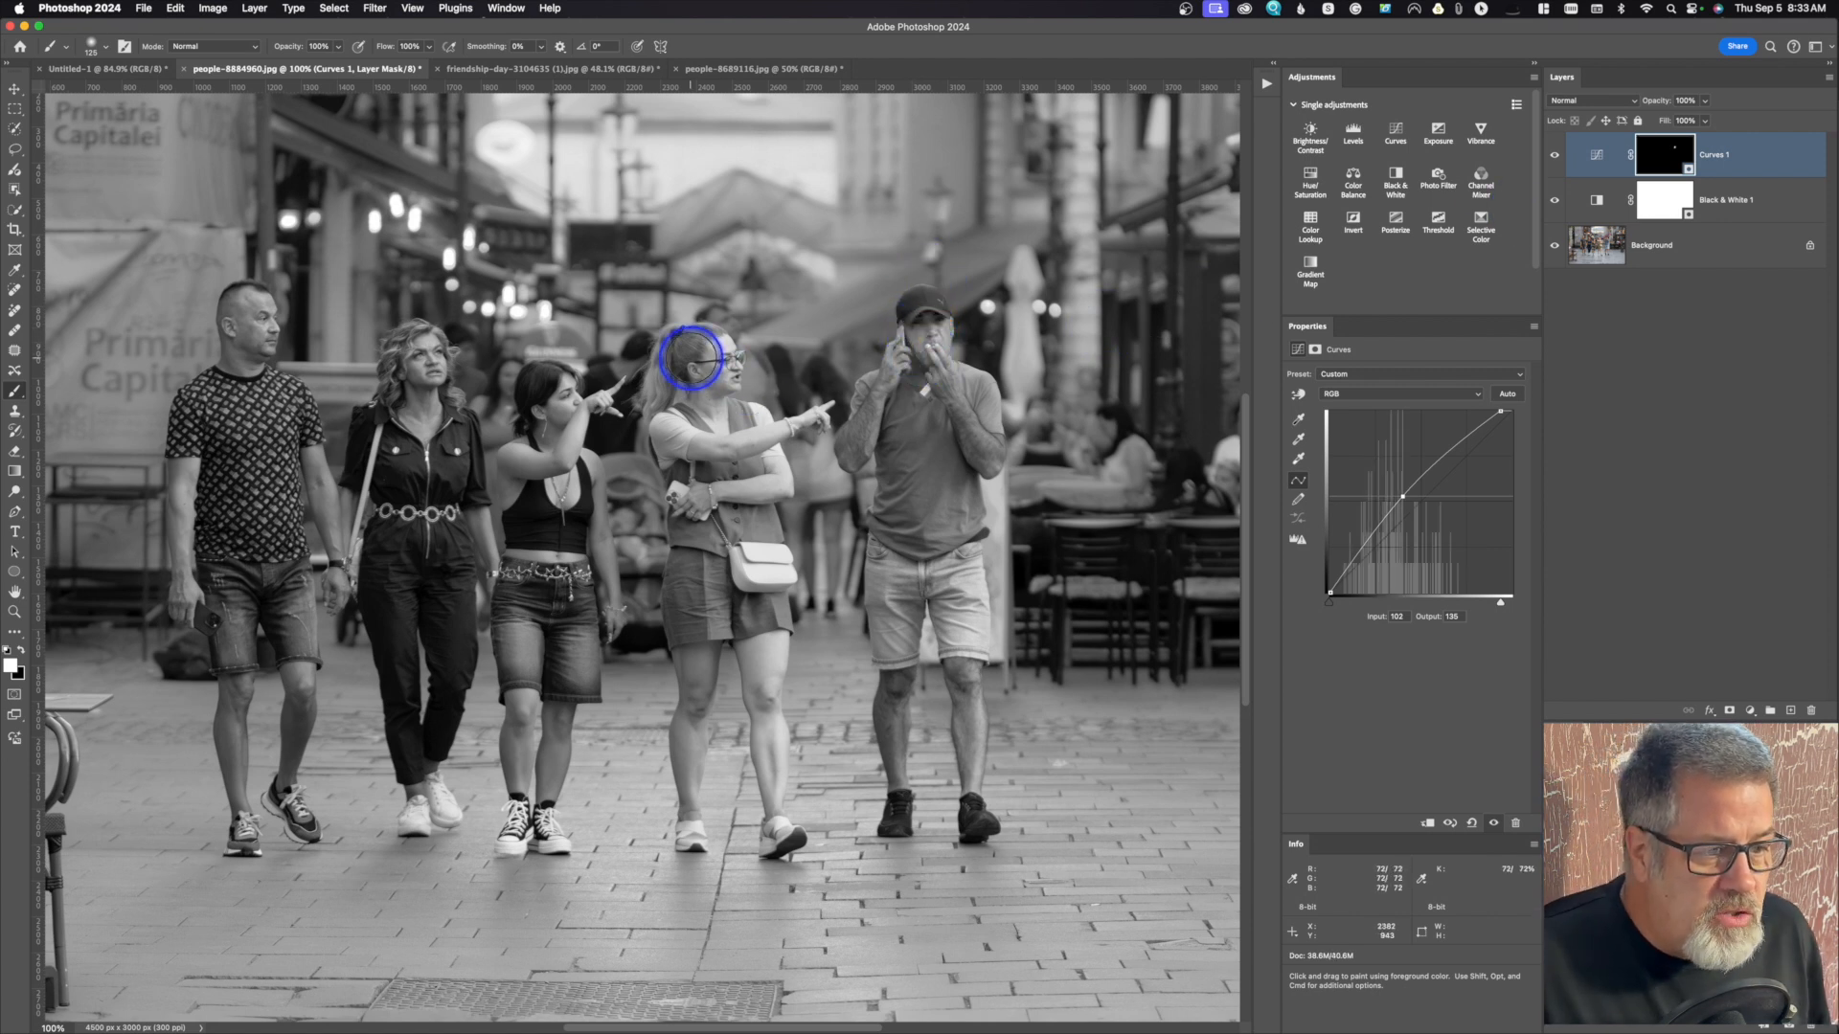
Step: Try painting white on the Curves mask over the ponytailed and curly-haired women's faces, undoing each stroke
left_click_drag(709, 364, 709, 378)
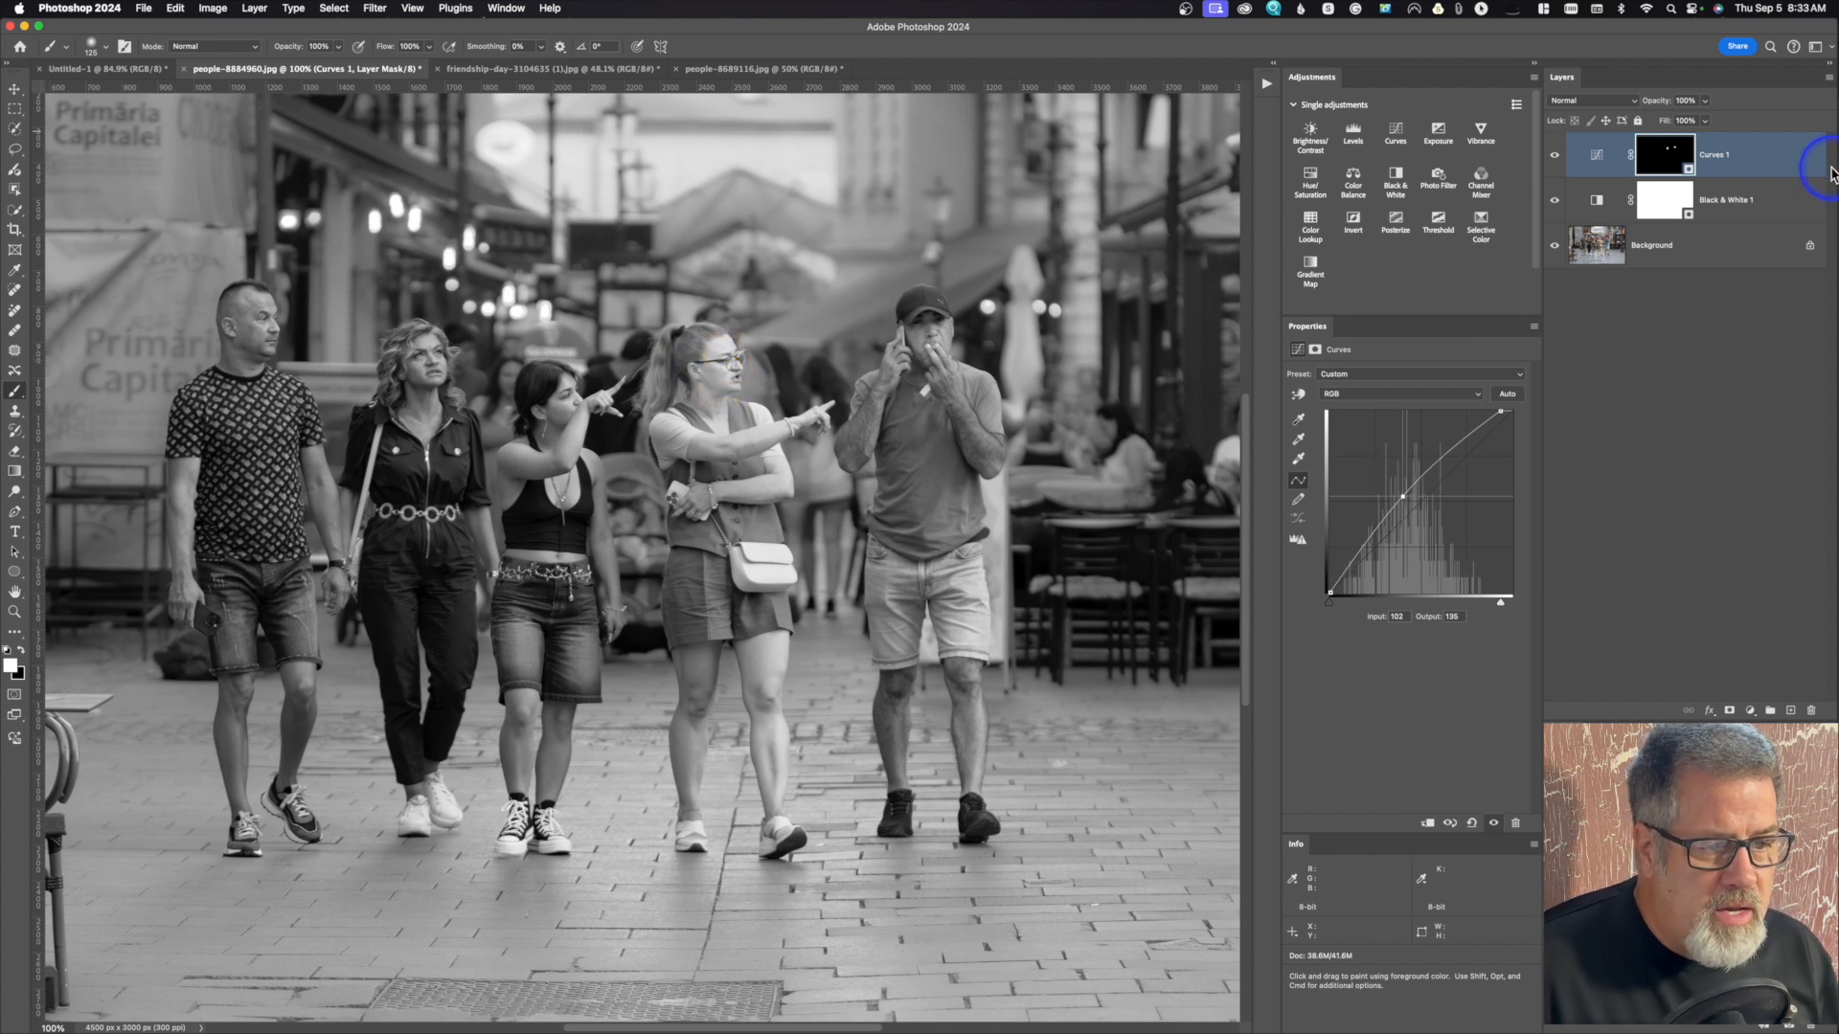
key("super+z")
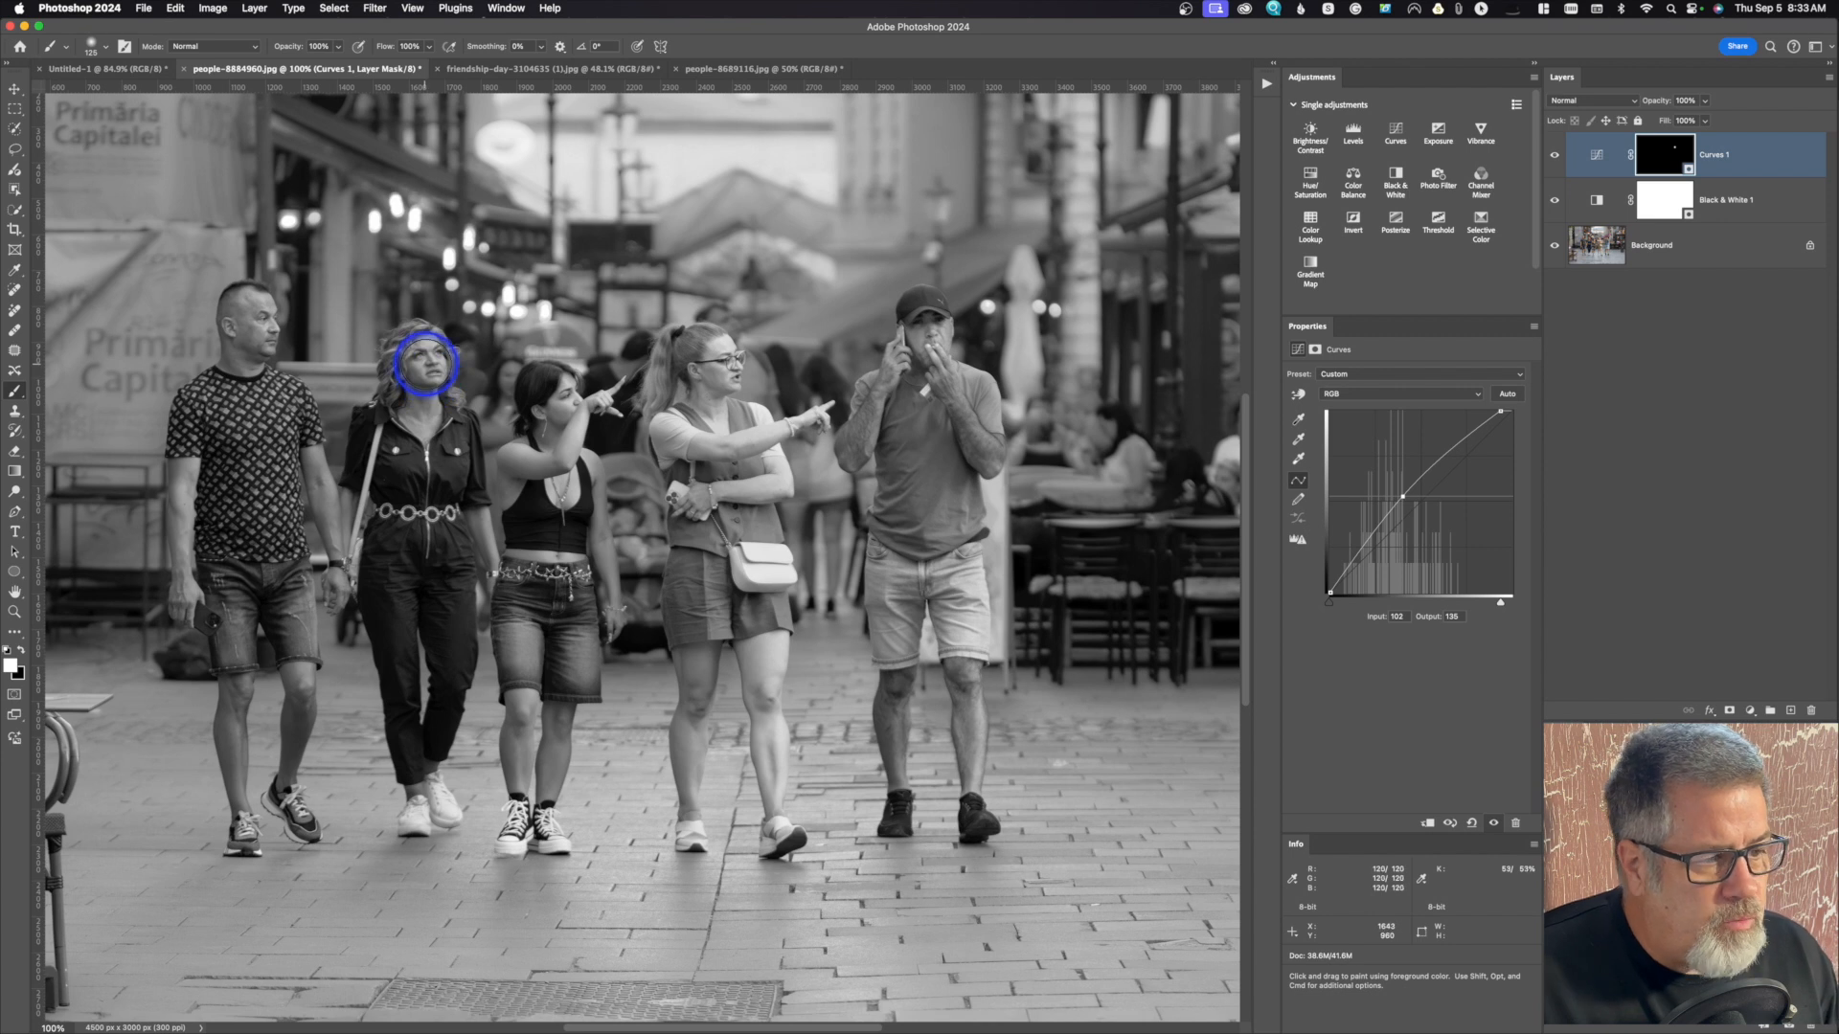
mouse_move(422, 359)
left_mouse_down()
mouse_move(421, 393)
mouse_move(426, 364)
left_mouse_up()
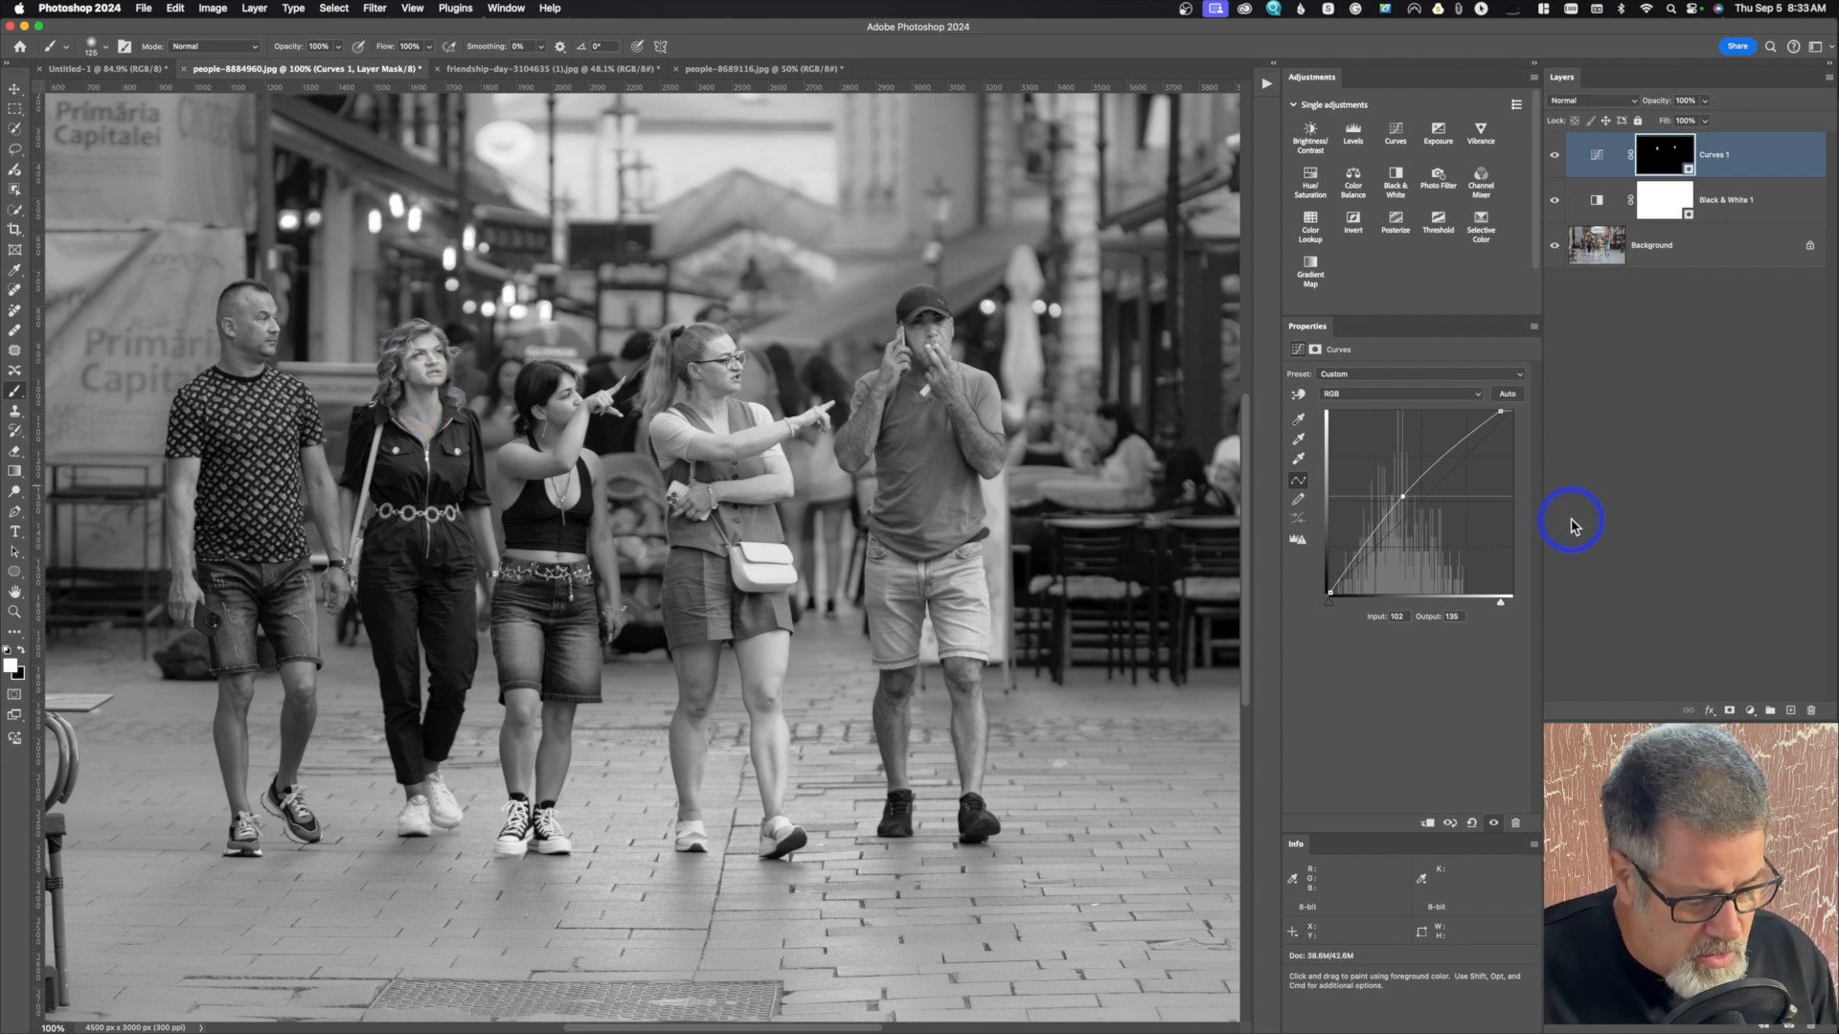
key("super+z")
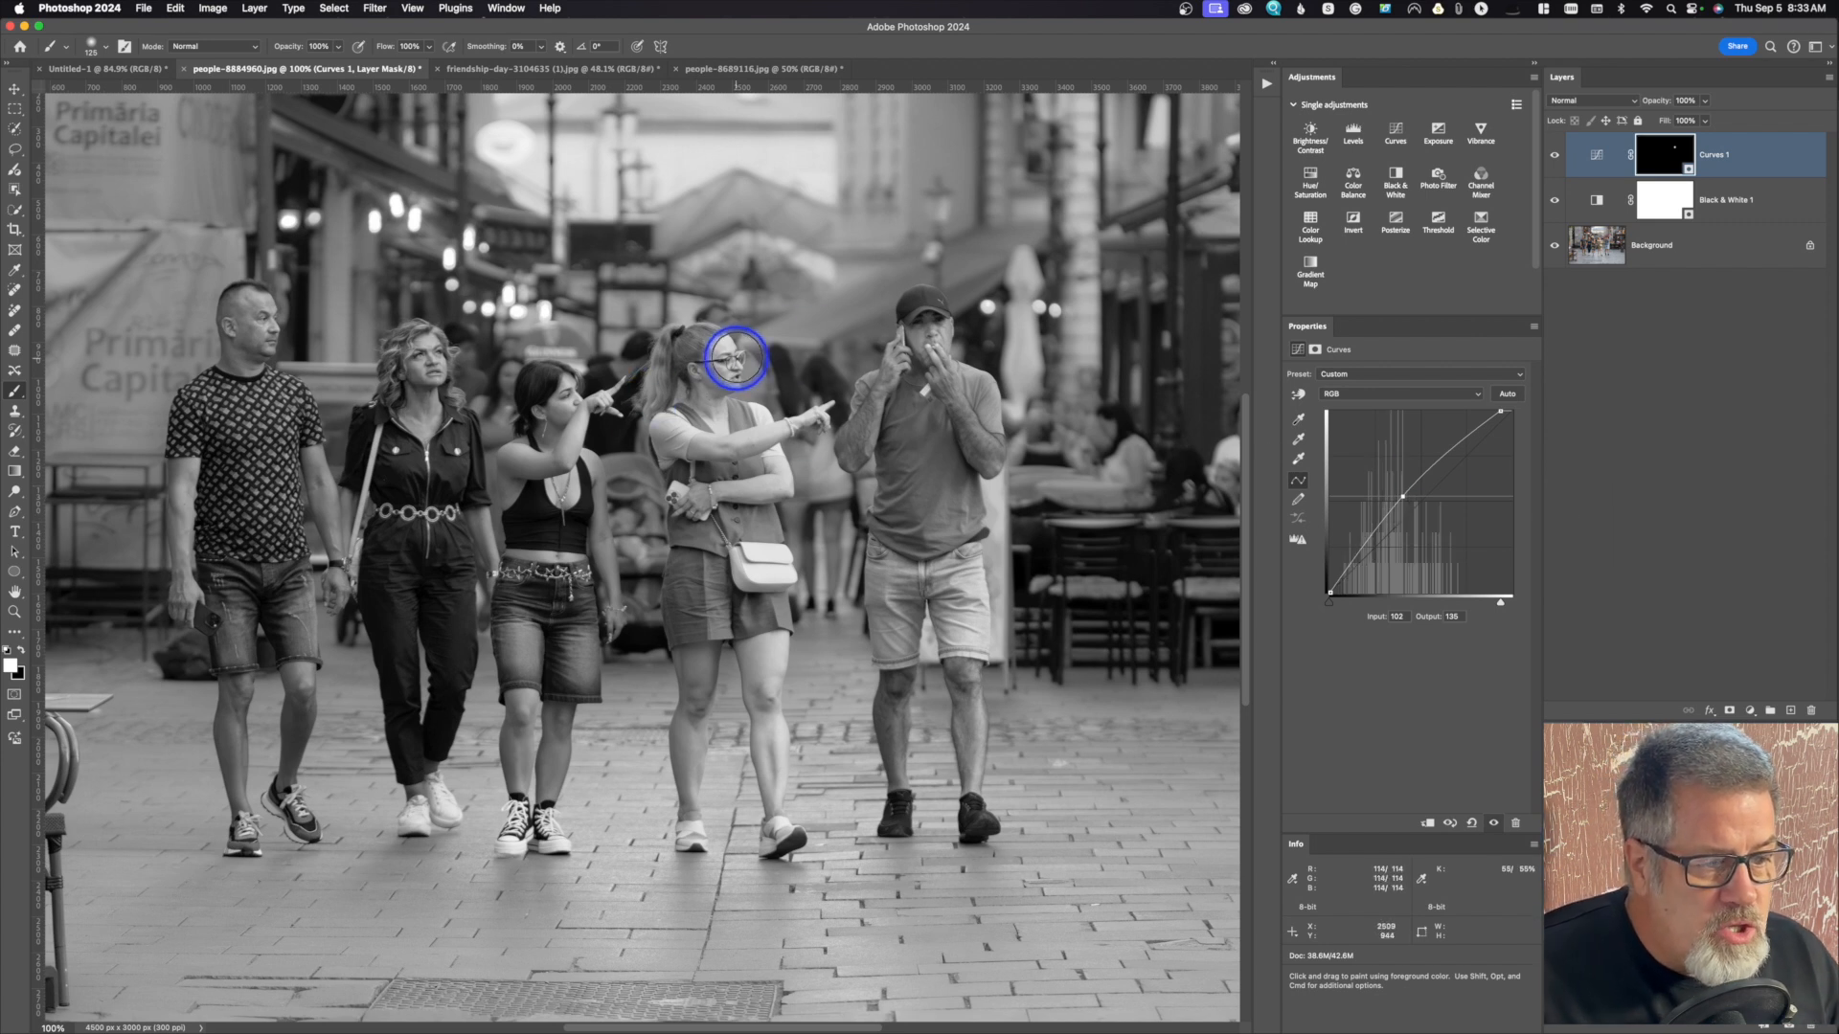
mouse_move(725, 370)
left_mouse_down()
mouse_move(699, 361)
mouse_move(689, 393)
left_mouse_up()
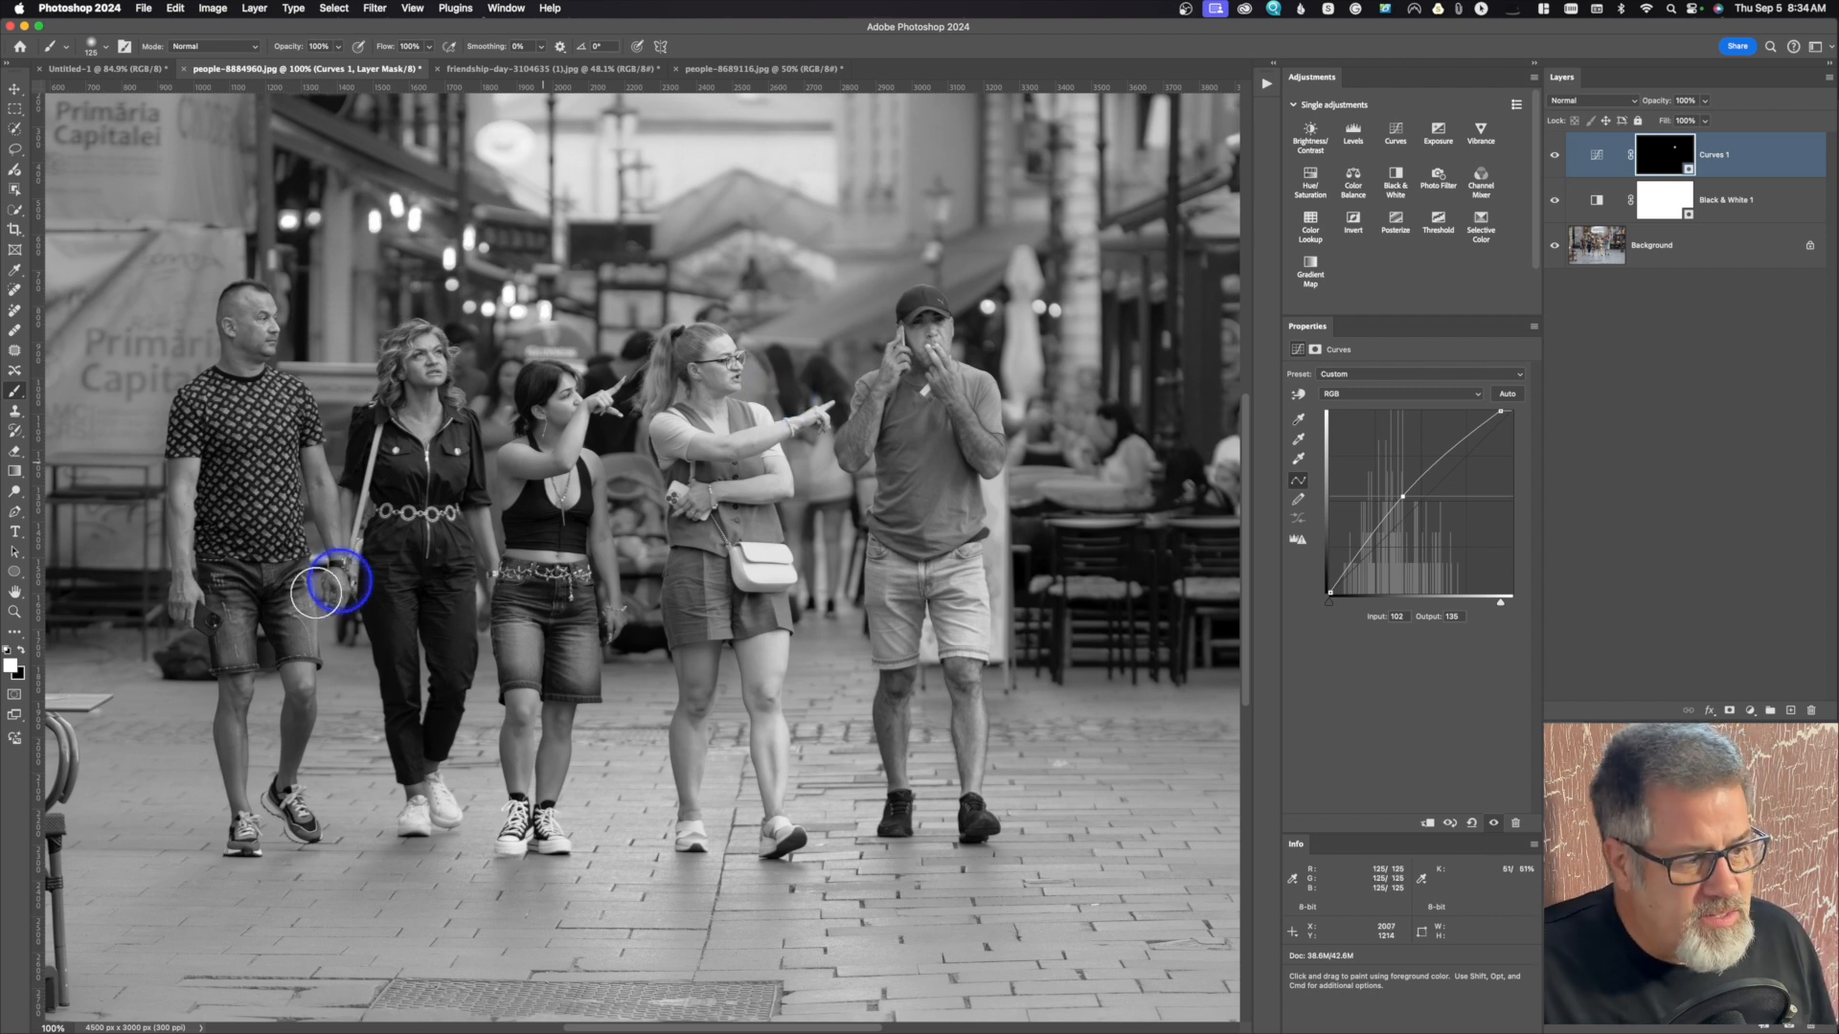
Step: Set the foreground color to light gray and paint over the dark-haired woman's face on the Curves mask
left_click(12, 667)
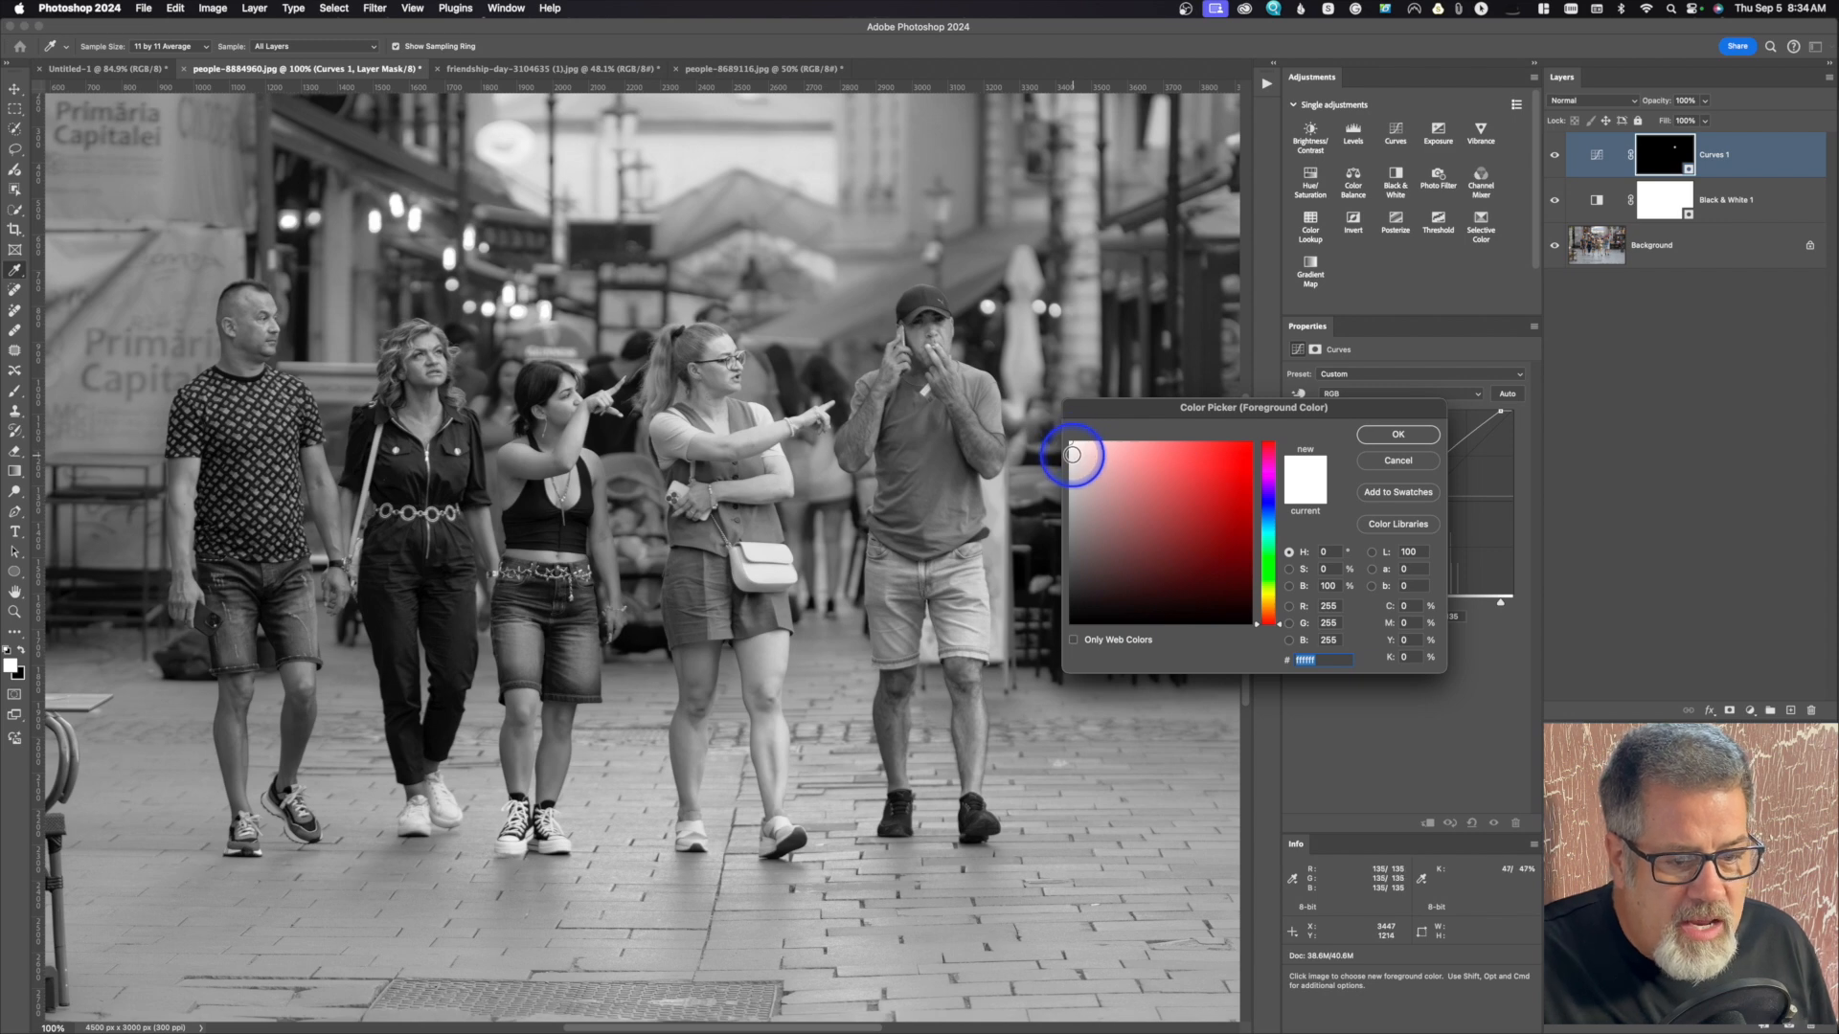
left_click(1071, 478)
left_click(1419, 440)
key("b")
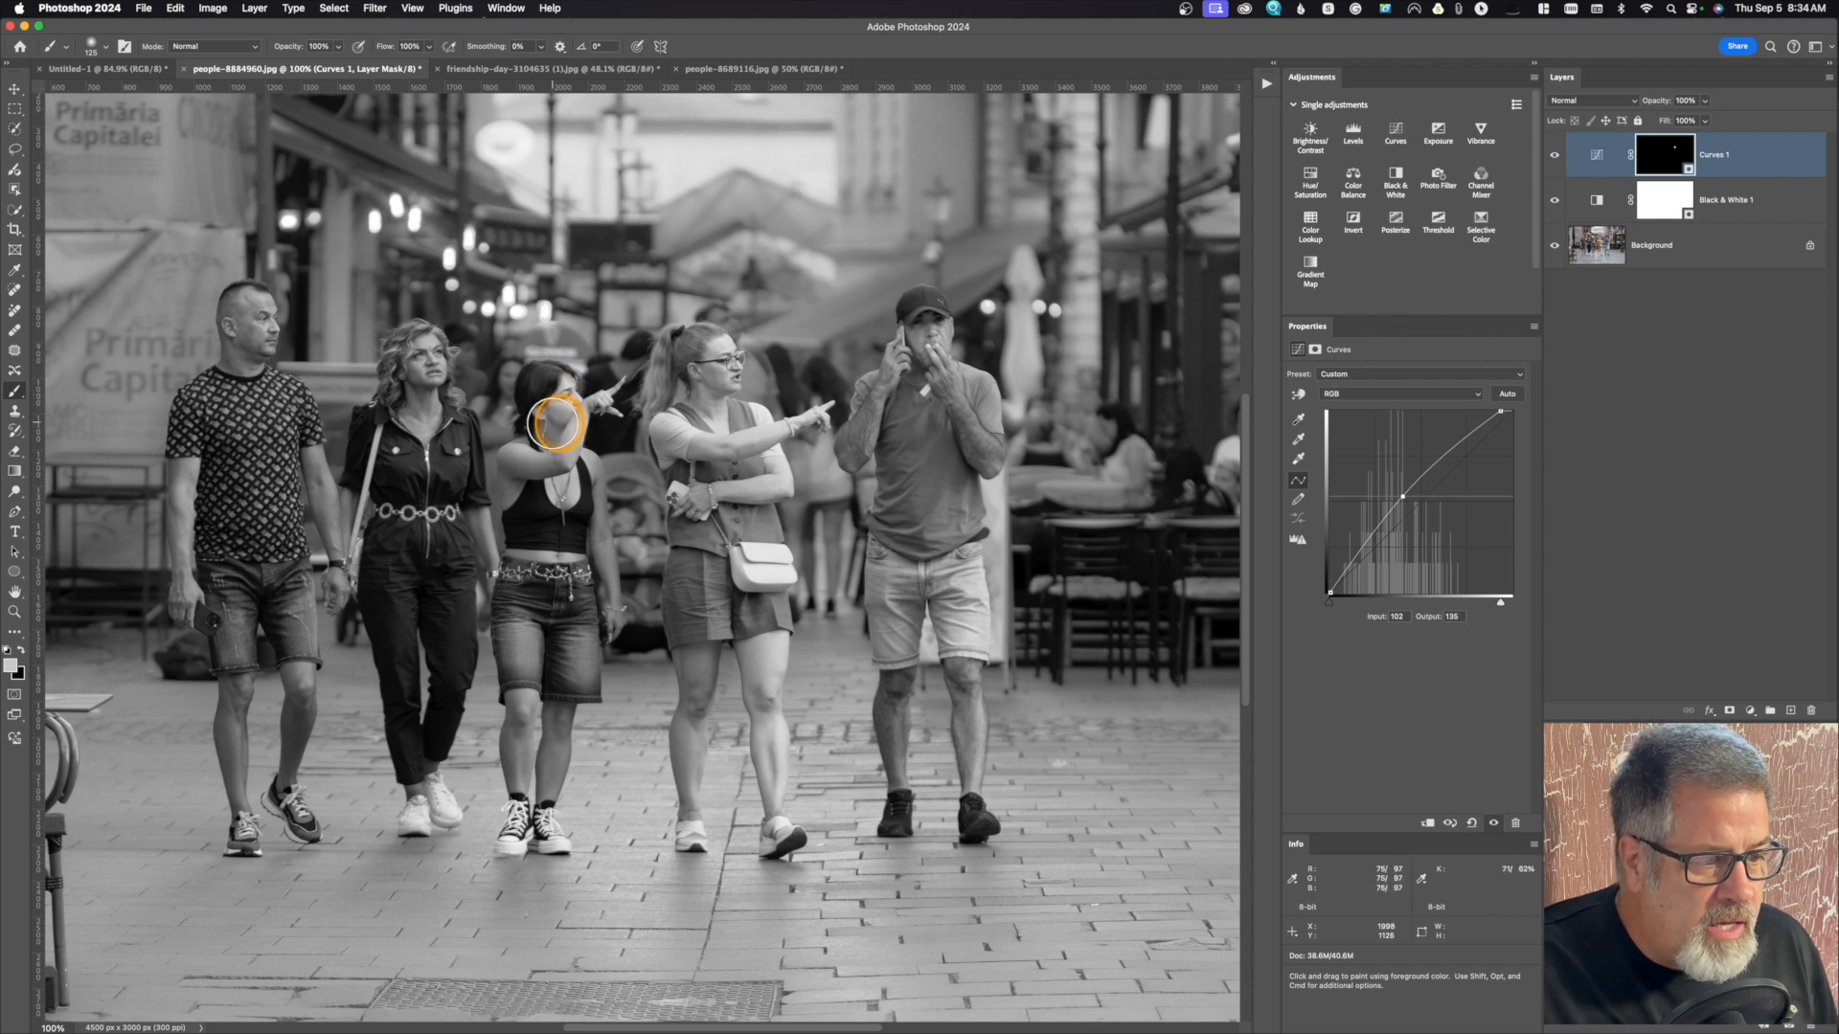
Step: Display the Curves 1 mask on its own to compare the gray and white painted spots, and return to the photo
left_click(1659, 162)
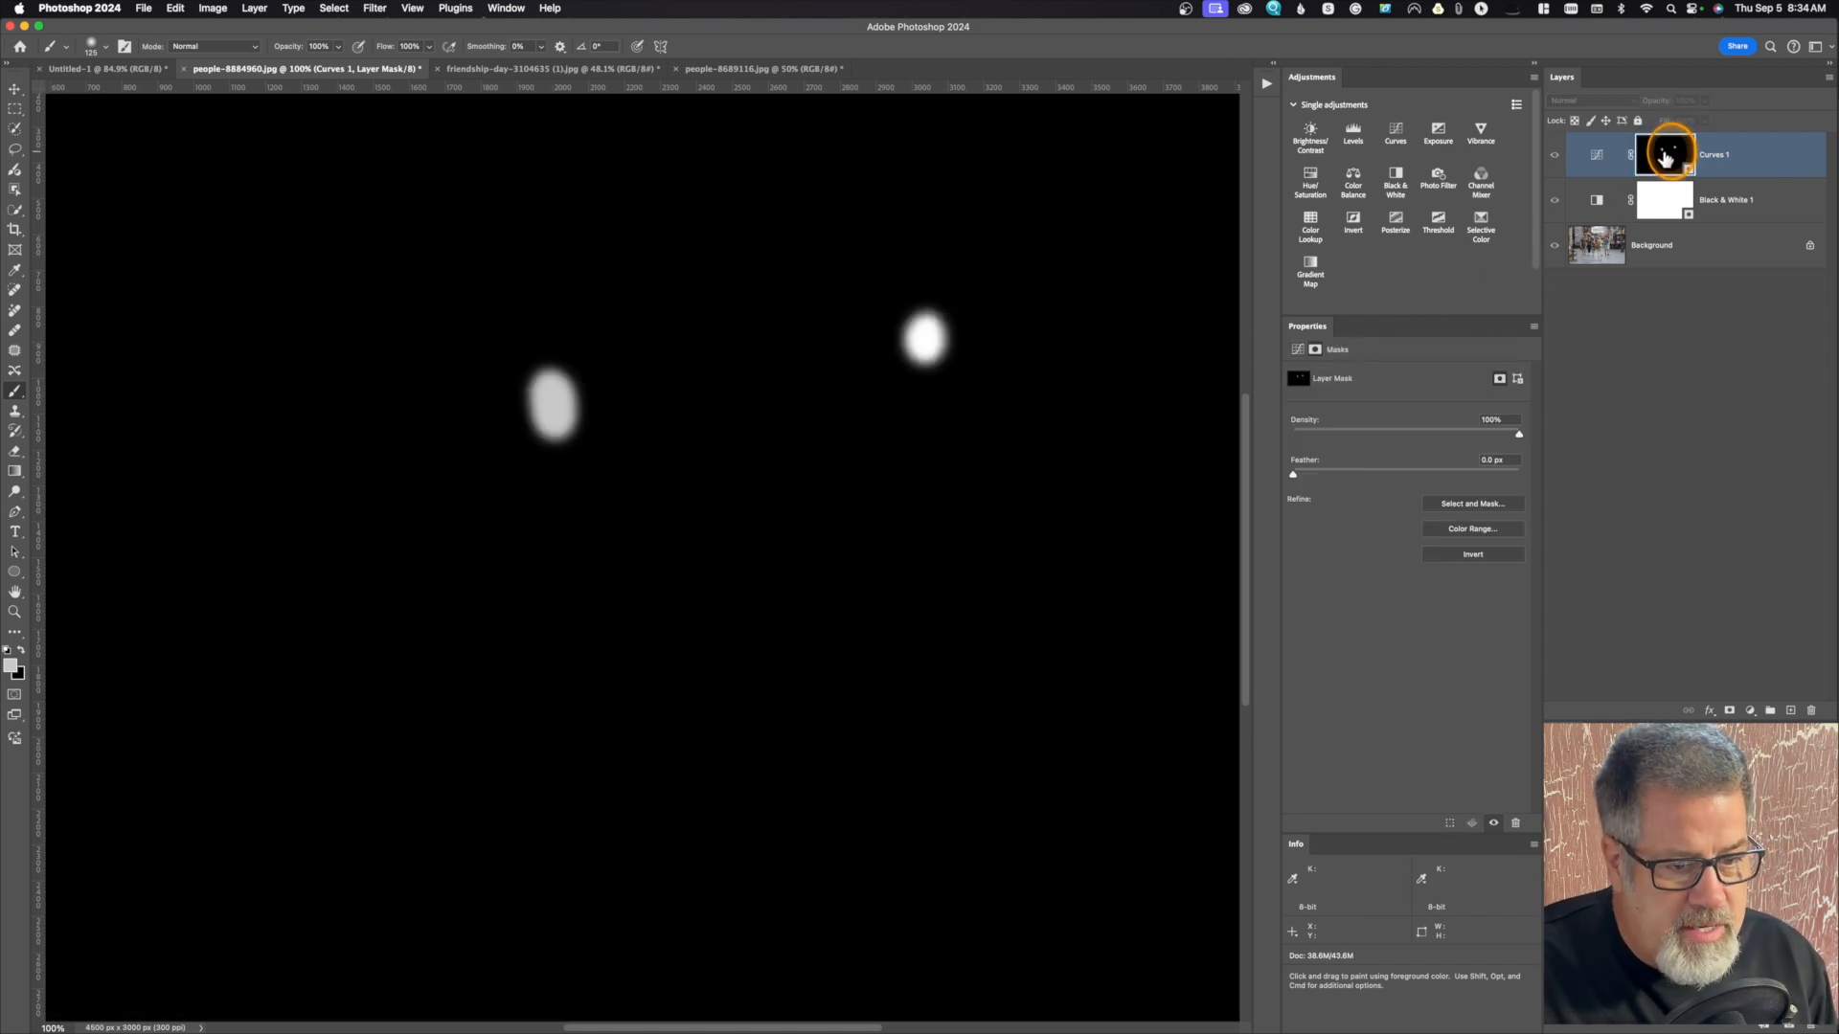
left_click(548, 410)
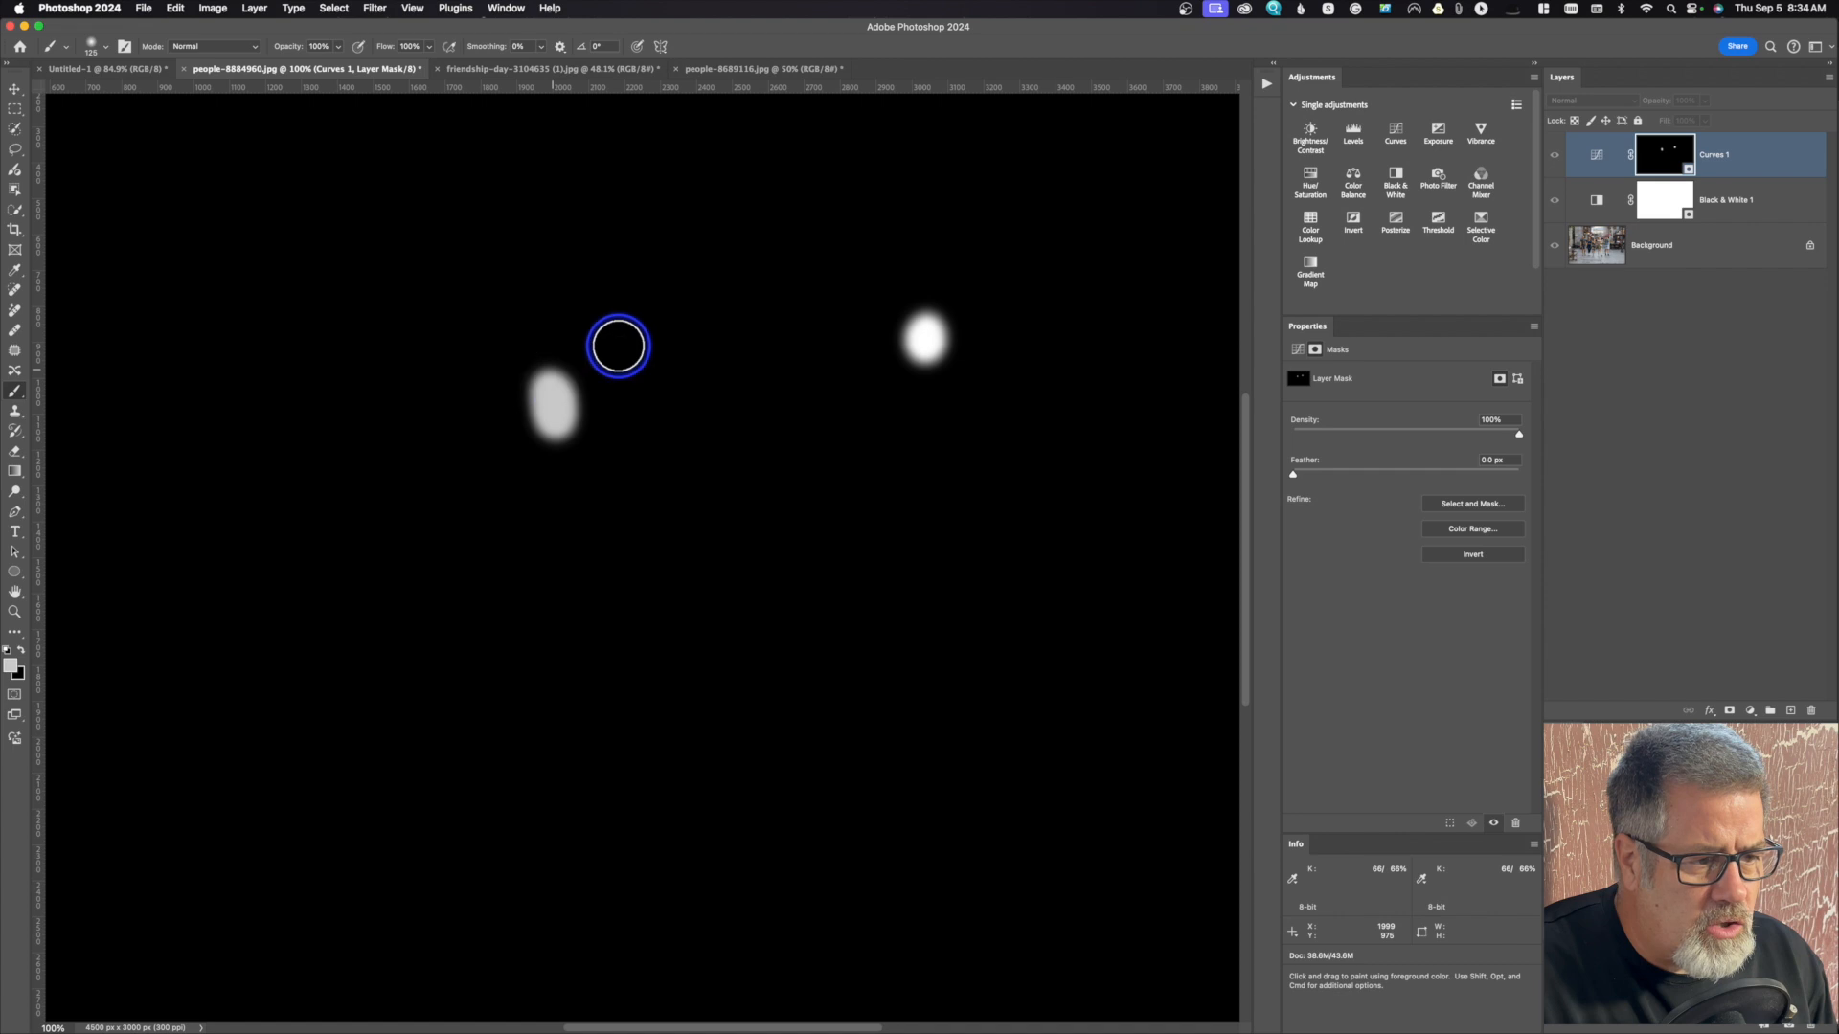
left_click(934, 333)
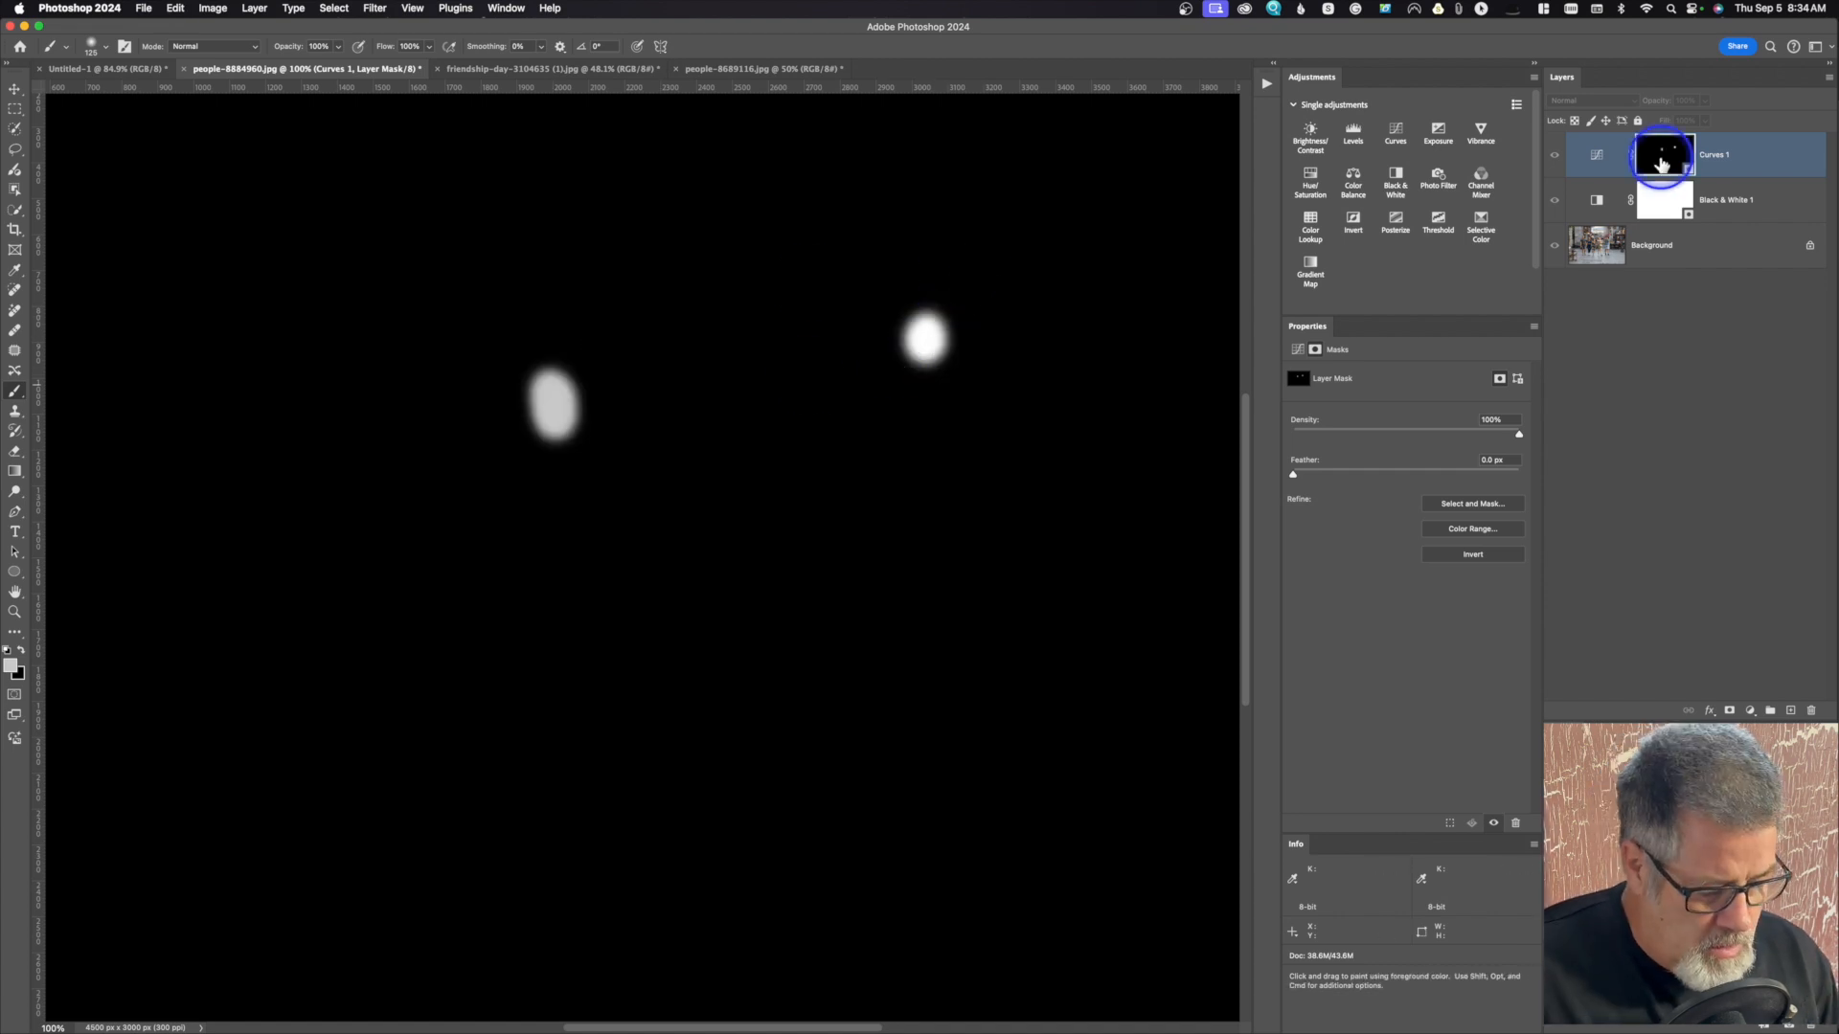
left_click(1661, 160, "alt")
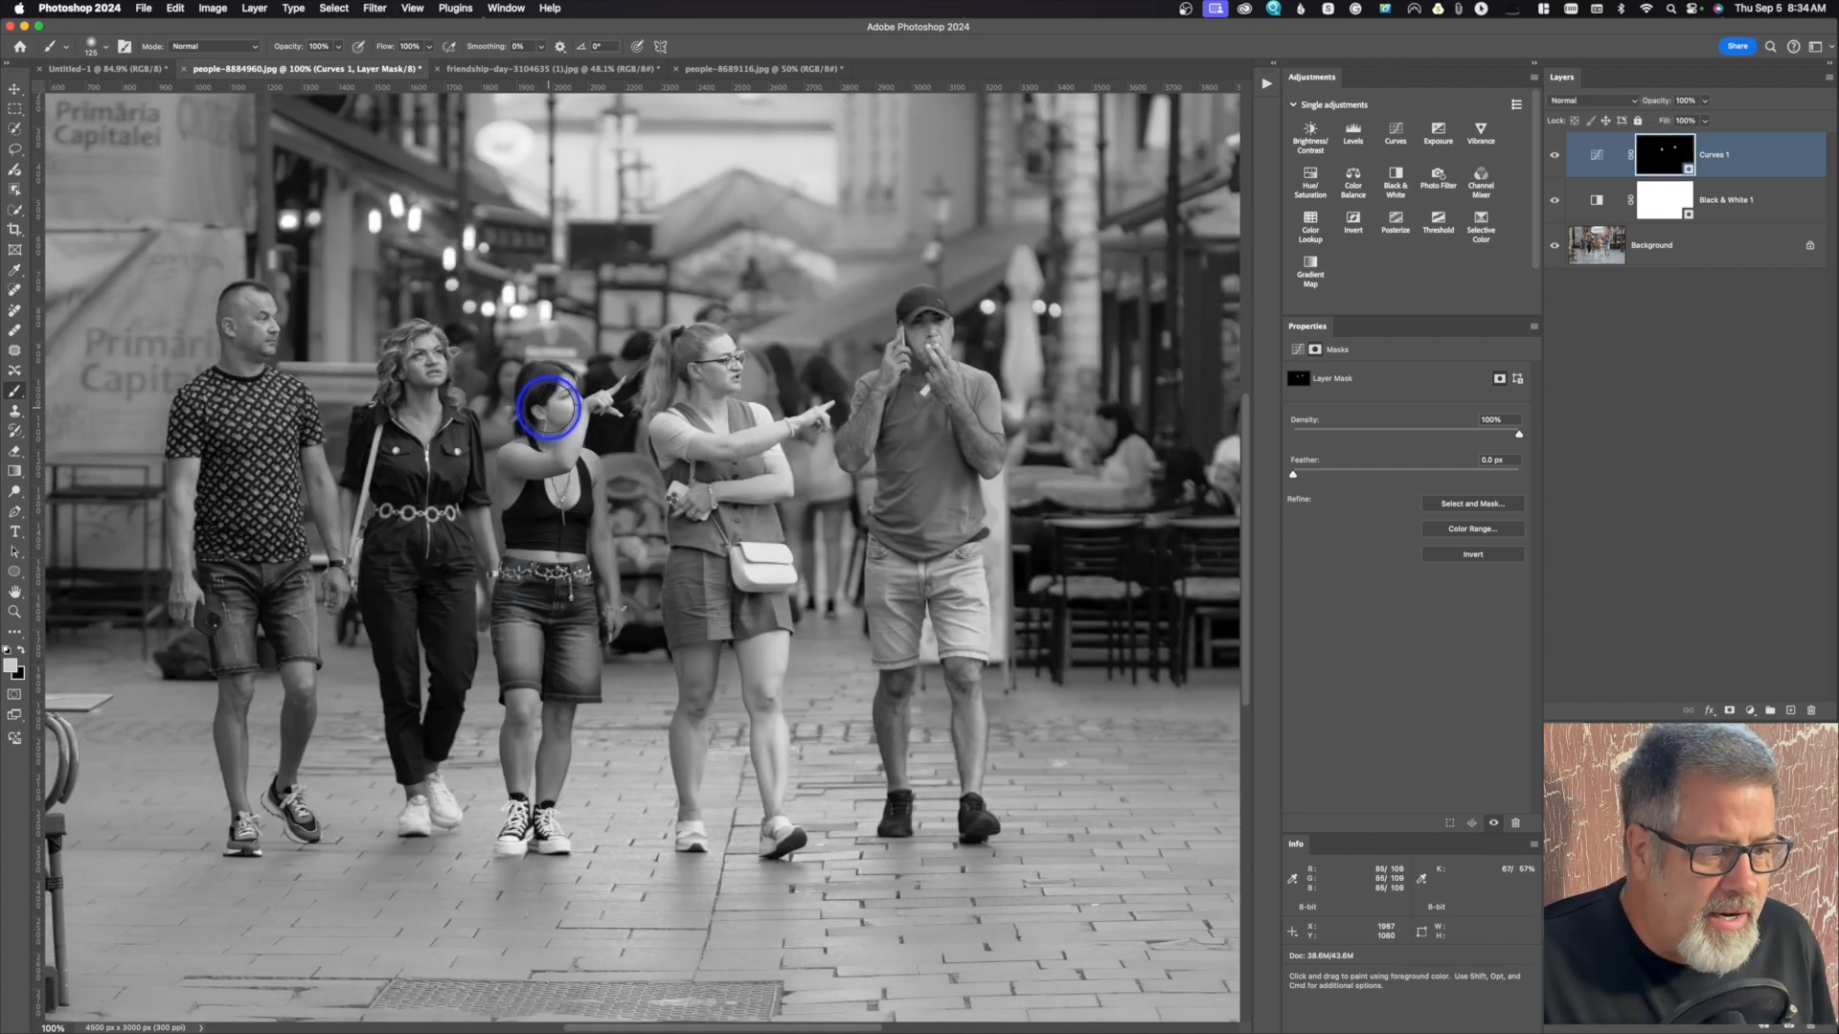
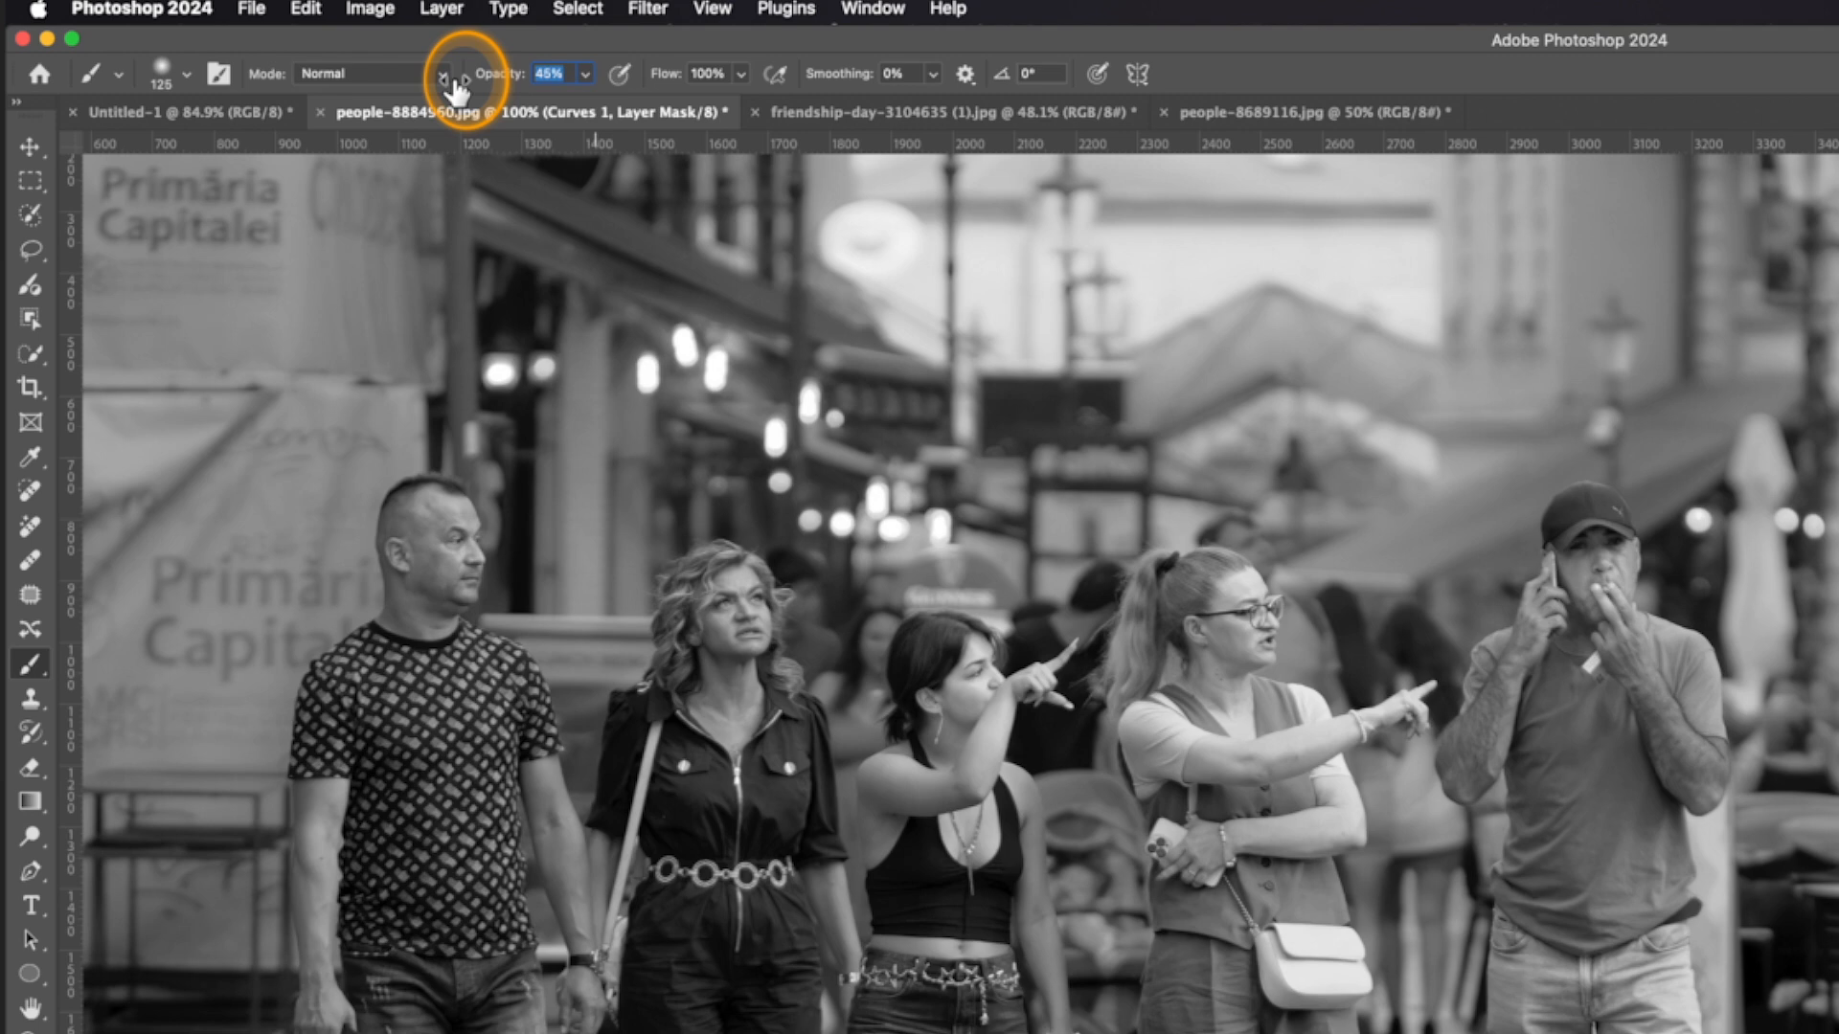
Step: Paint the curly-haired woman's face on the mask at reduced brush opacity and the ponytailed woman's at 12%, and inspect the mask alone
left_click_drag(454, 88, 742, 82)
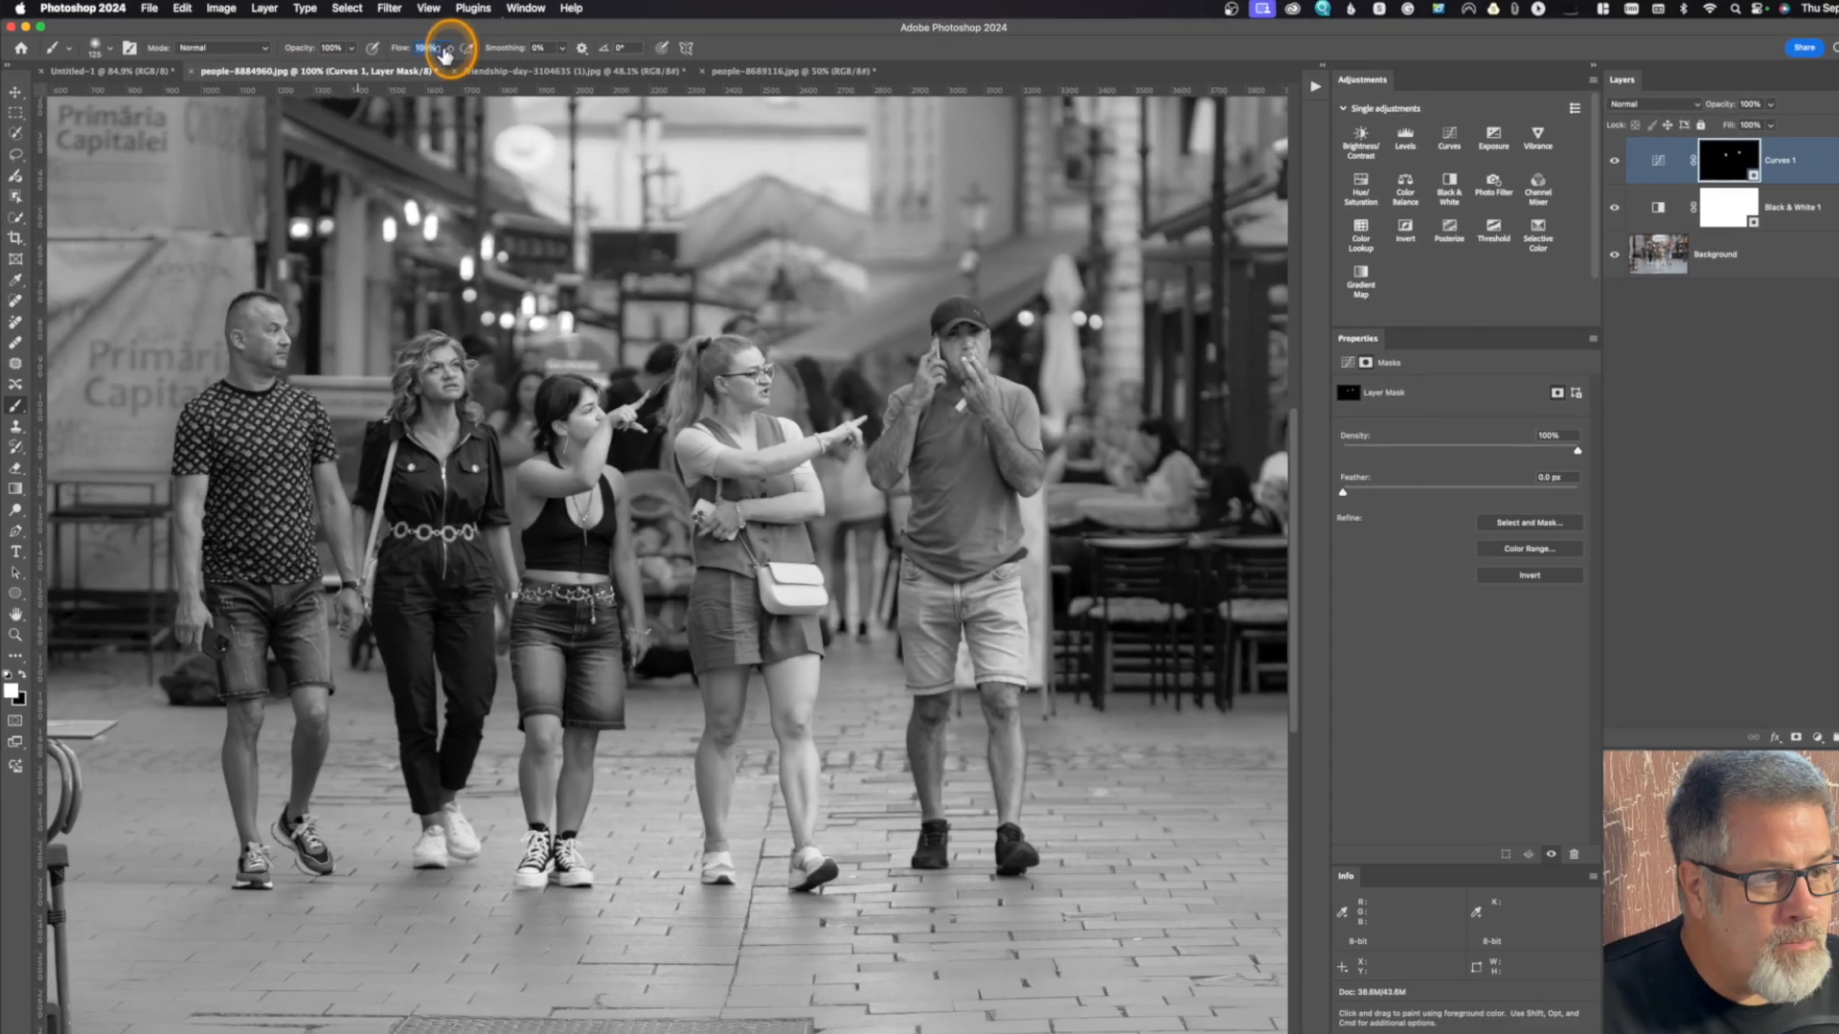
left_click_drag(445, 55, 451, 51)
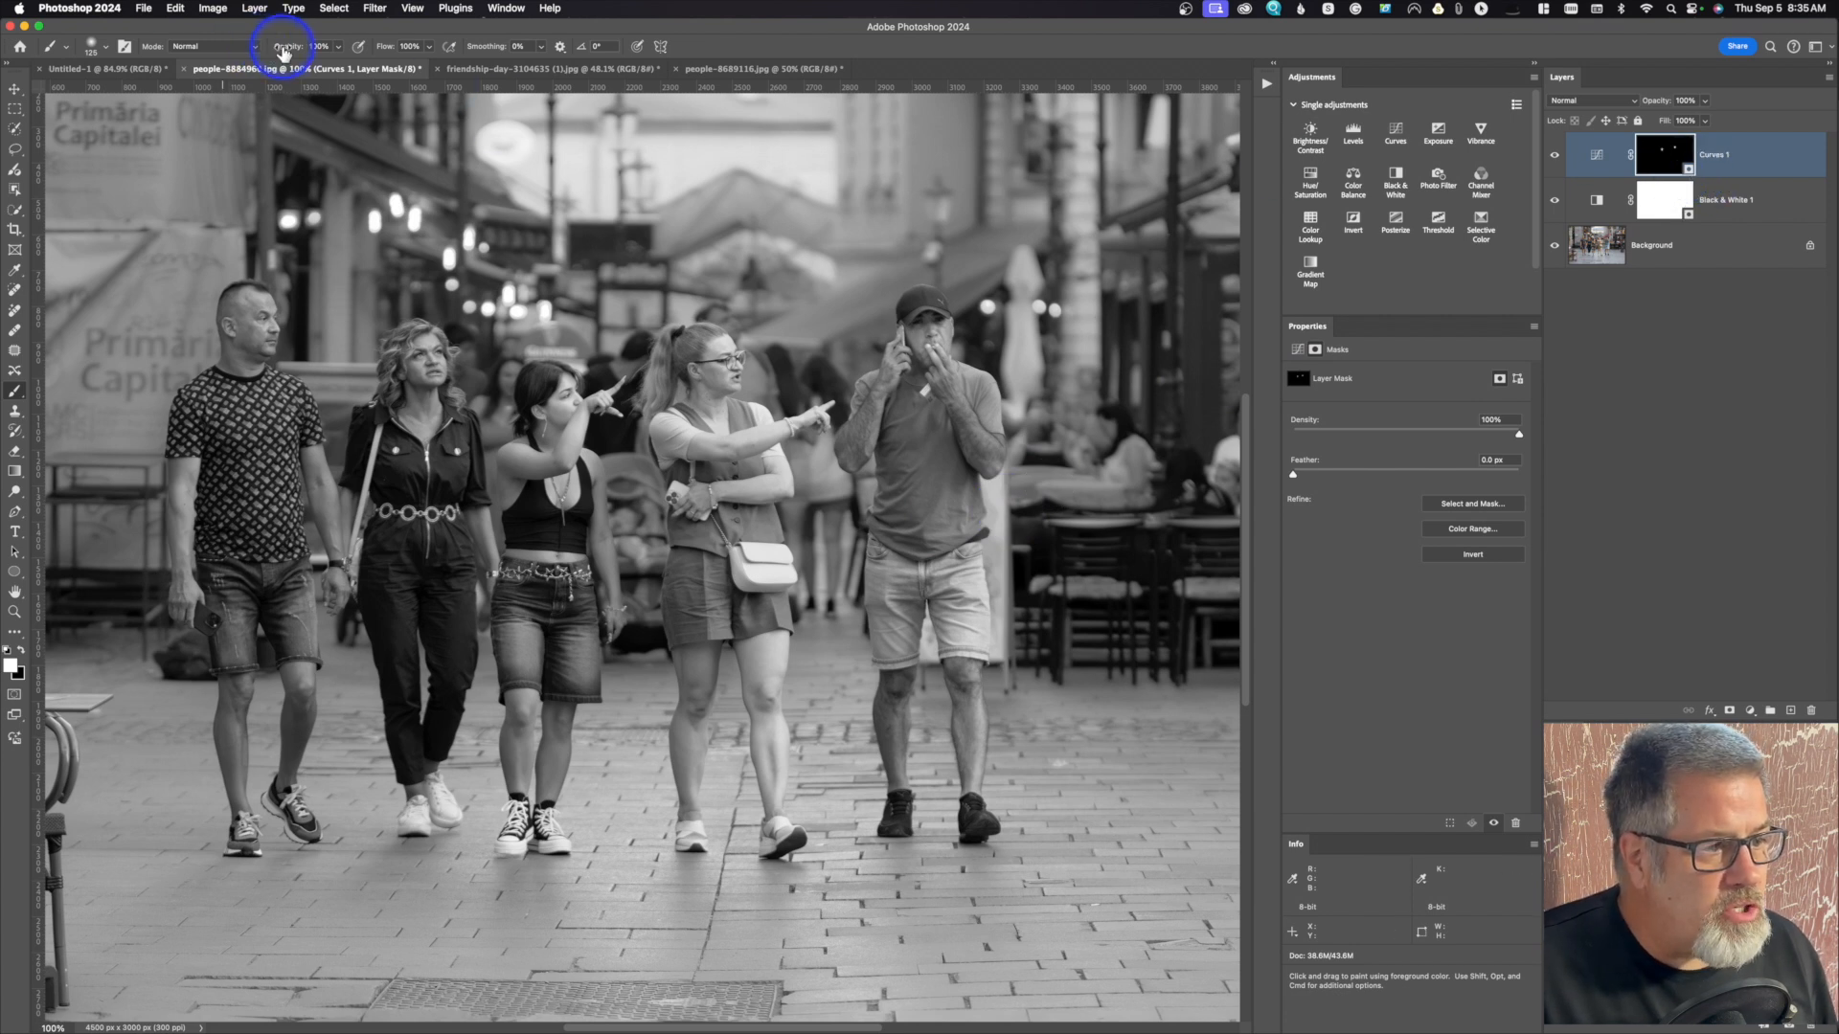
left_click_drag(256, 53, 257, 53)
mouse_move(425, 357)
left_mouse_down()
mouse_move(422, 407)
mouse_move(418, 360)
left_mouse_up()
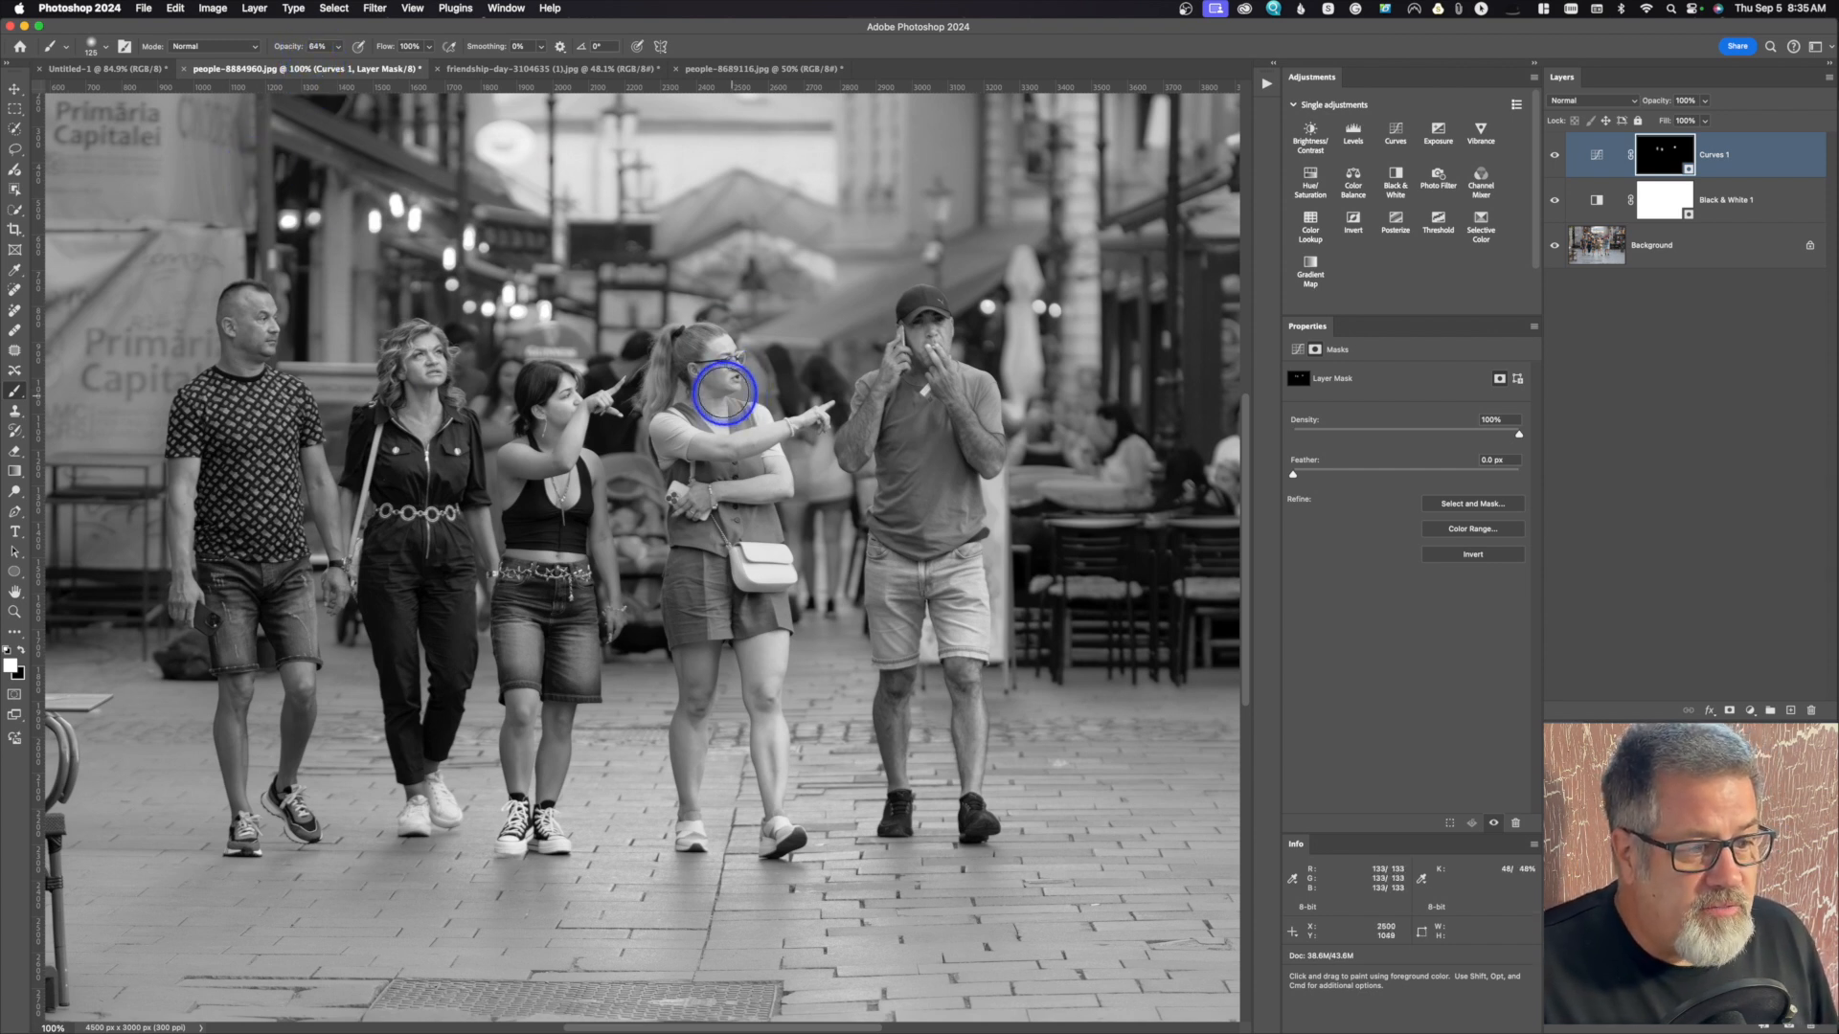
left_click_drag(290, 53, 264, 53)
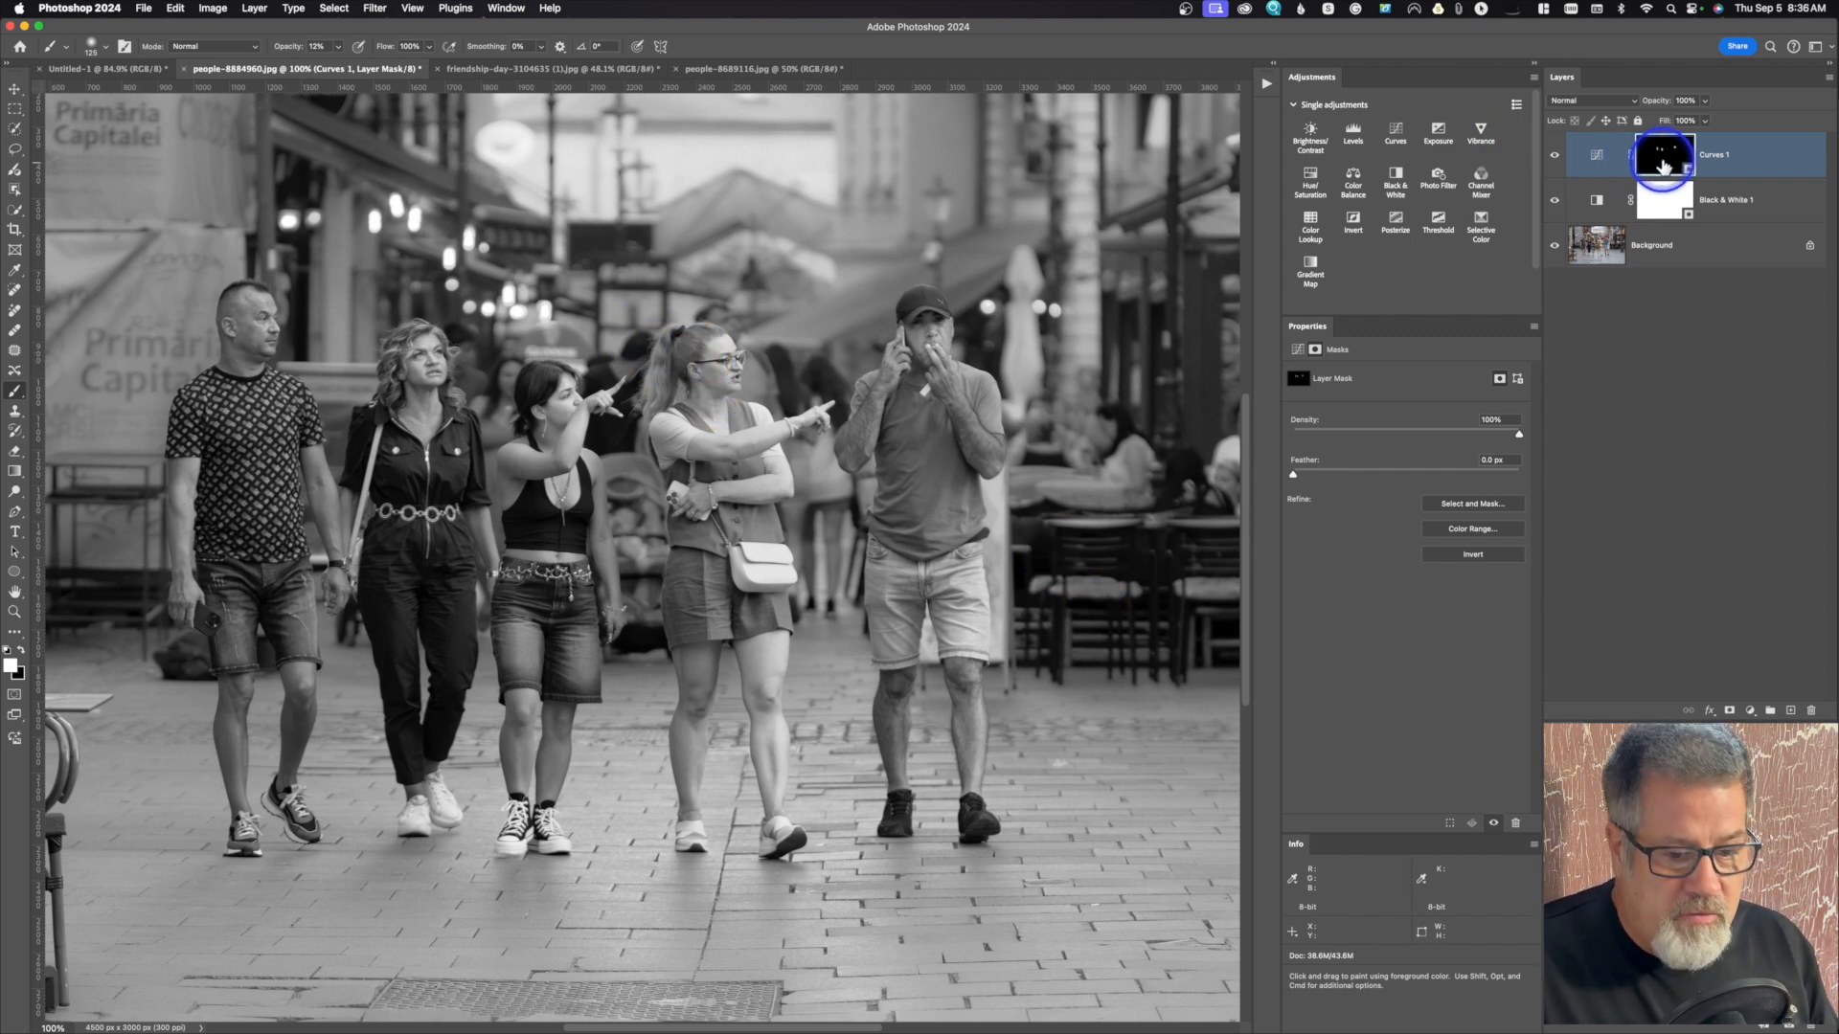
left_click(1661, 165, "alt")
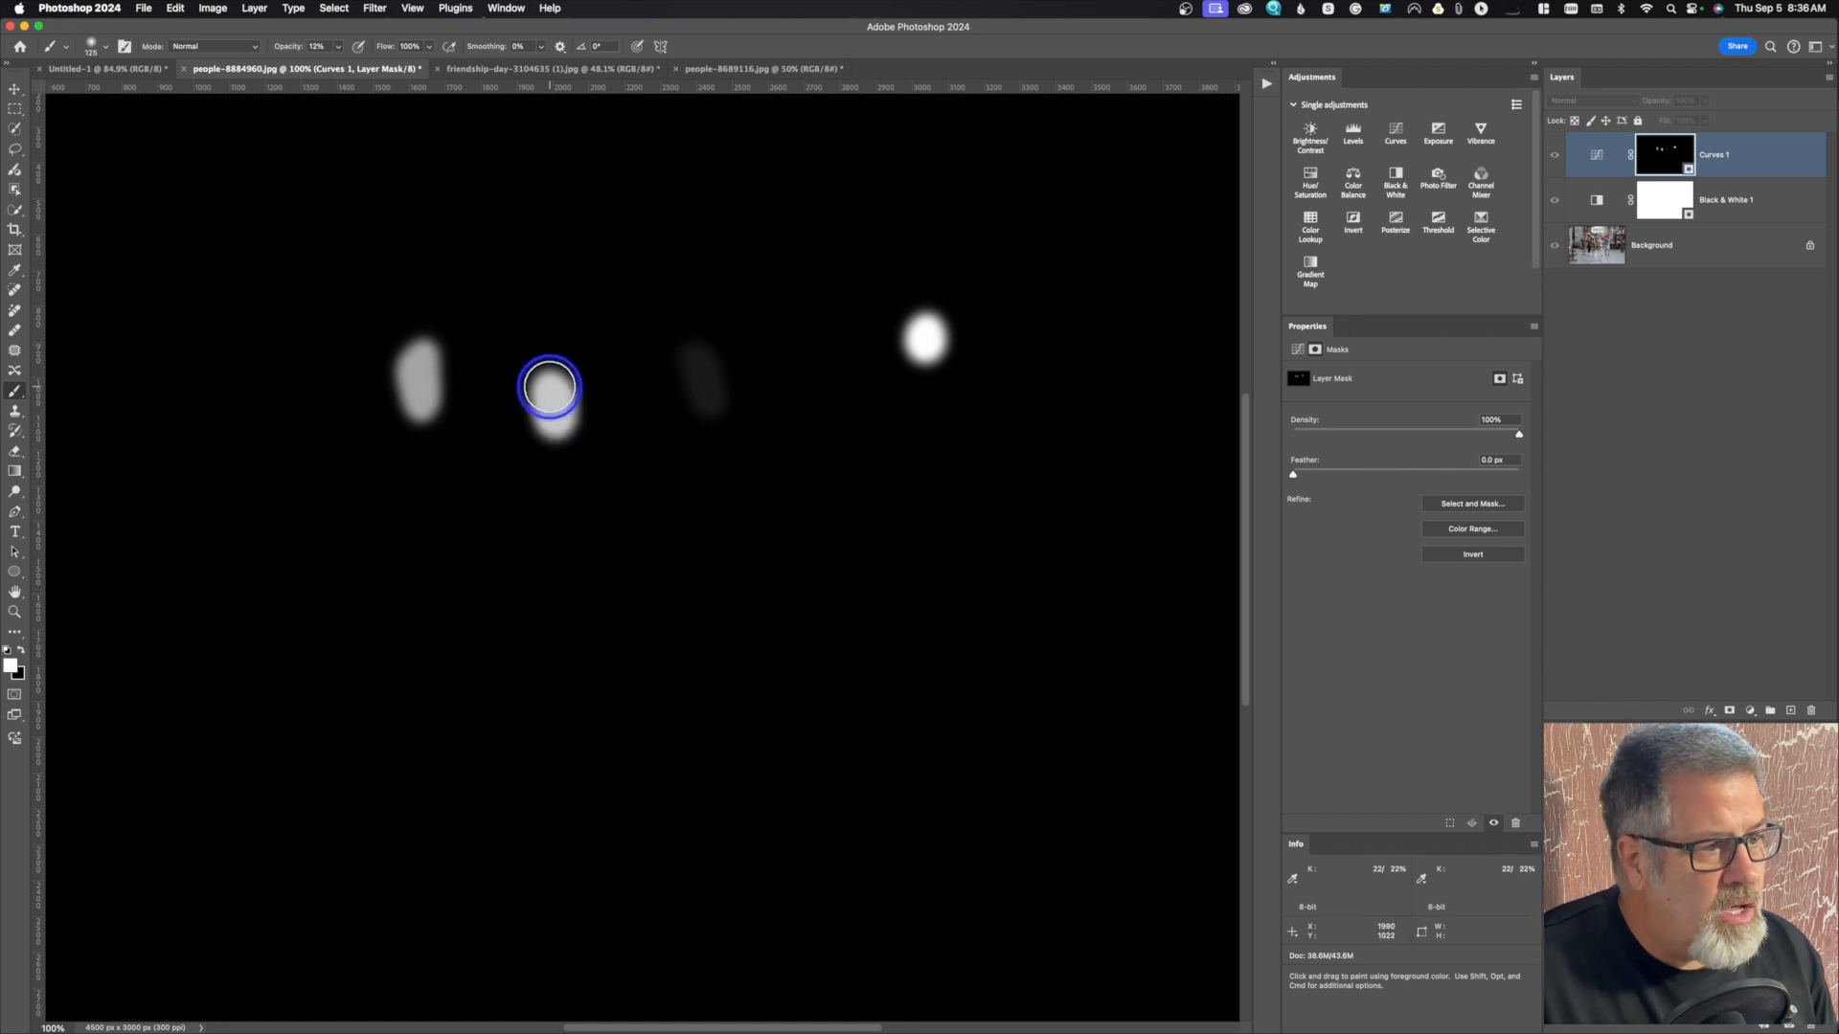
left_click(1665, 158, "alt")
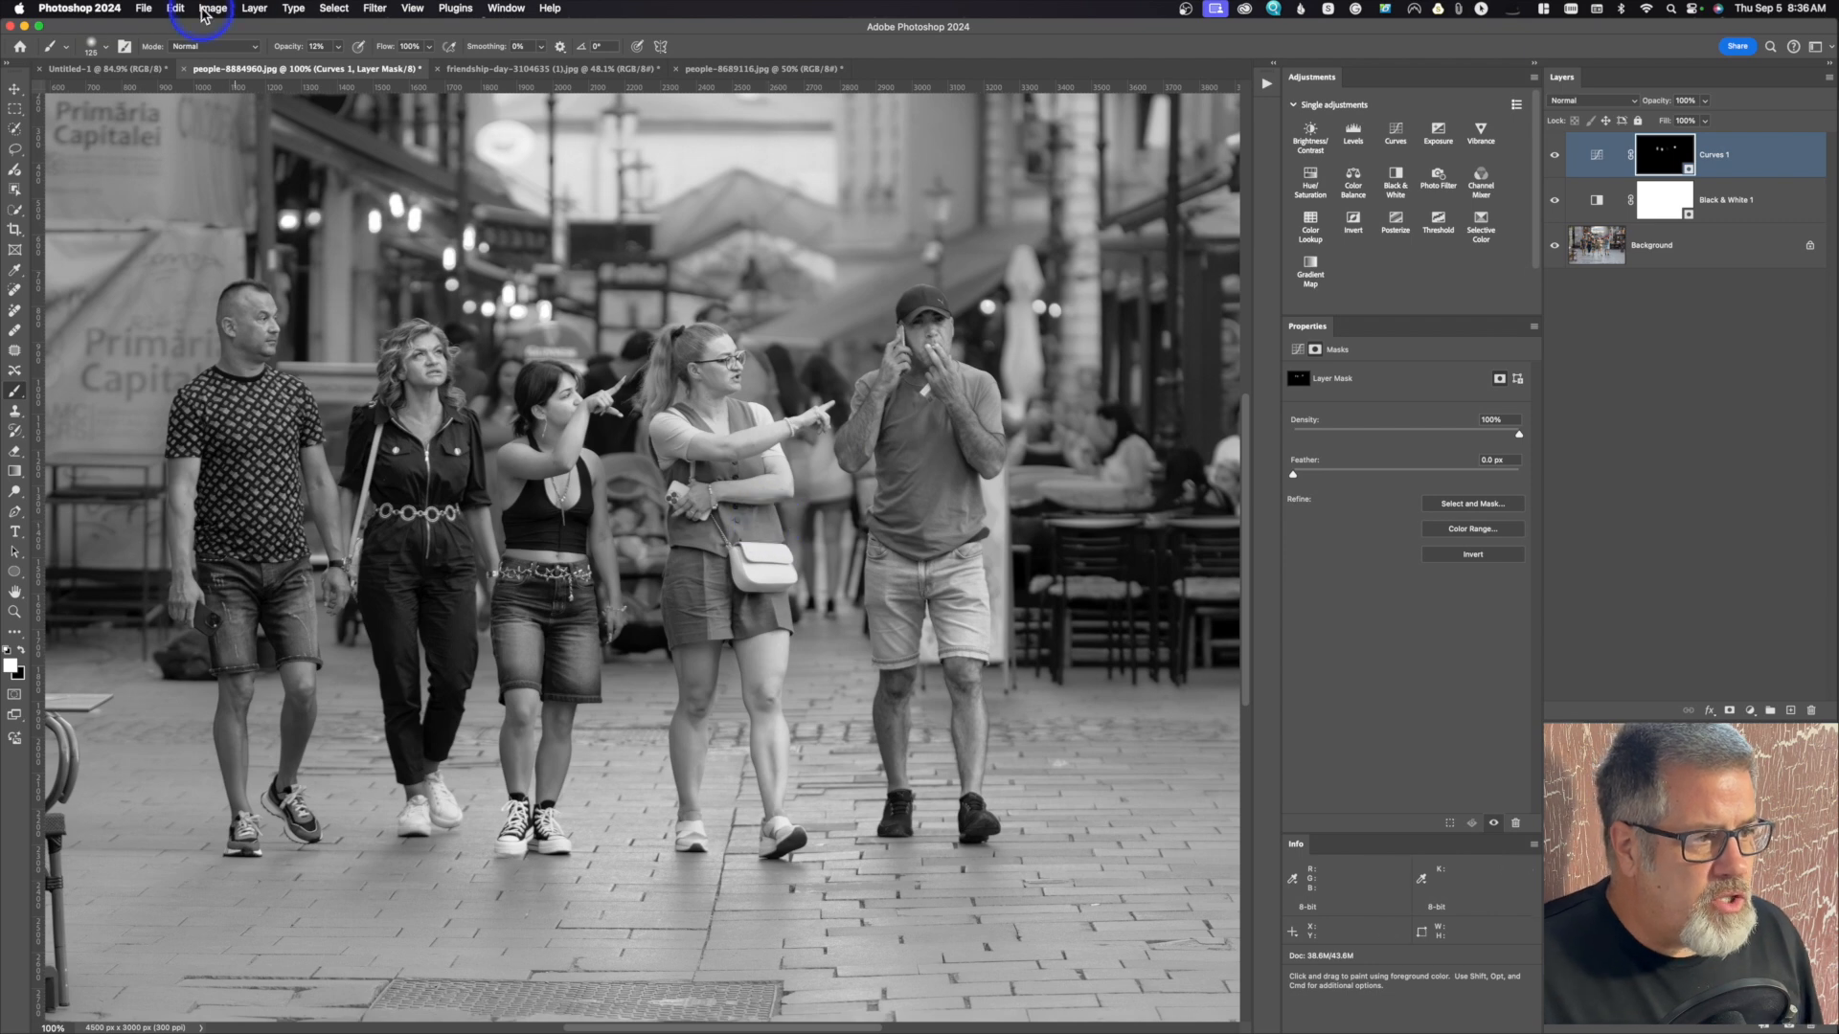
Step: In Untitled-1, undo the gray patch and paint a hard-edged black horizontal stroke across the upper canvas at 100% opacity
left_click(122, 69)
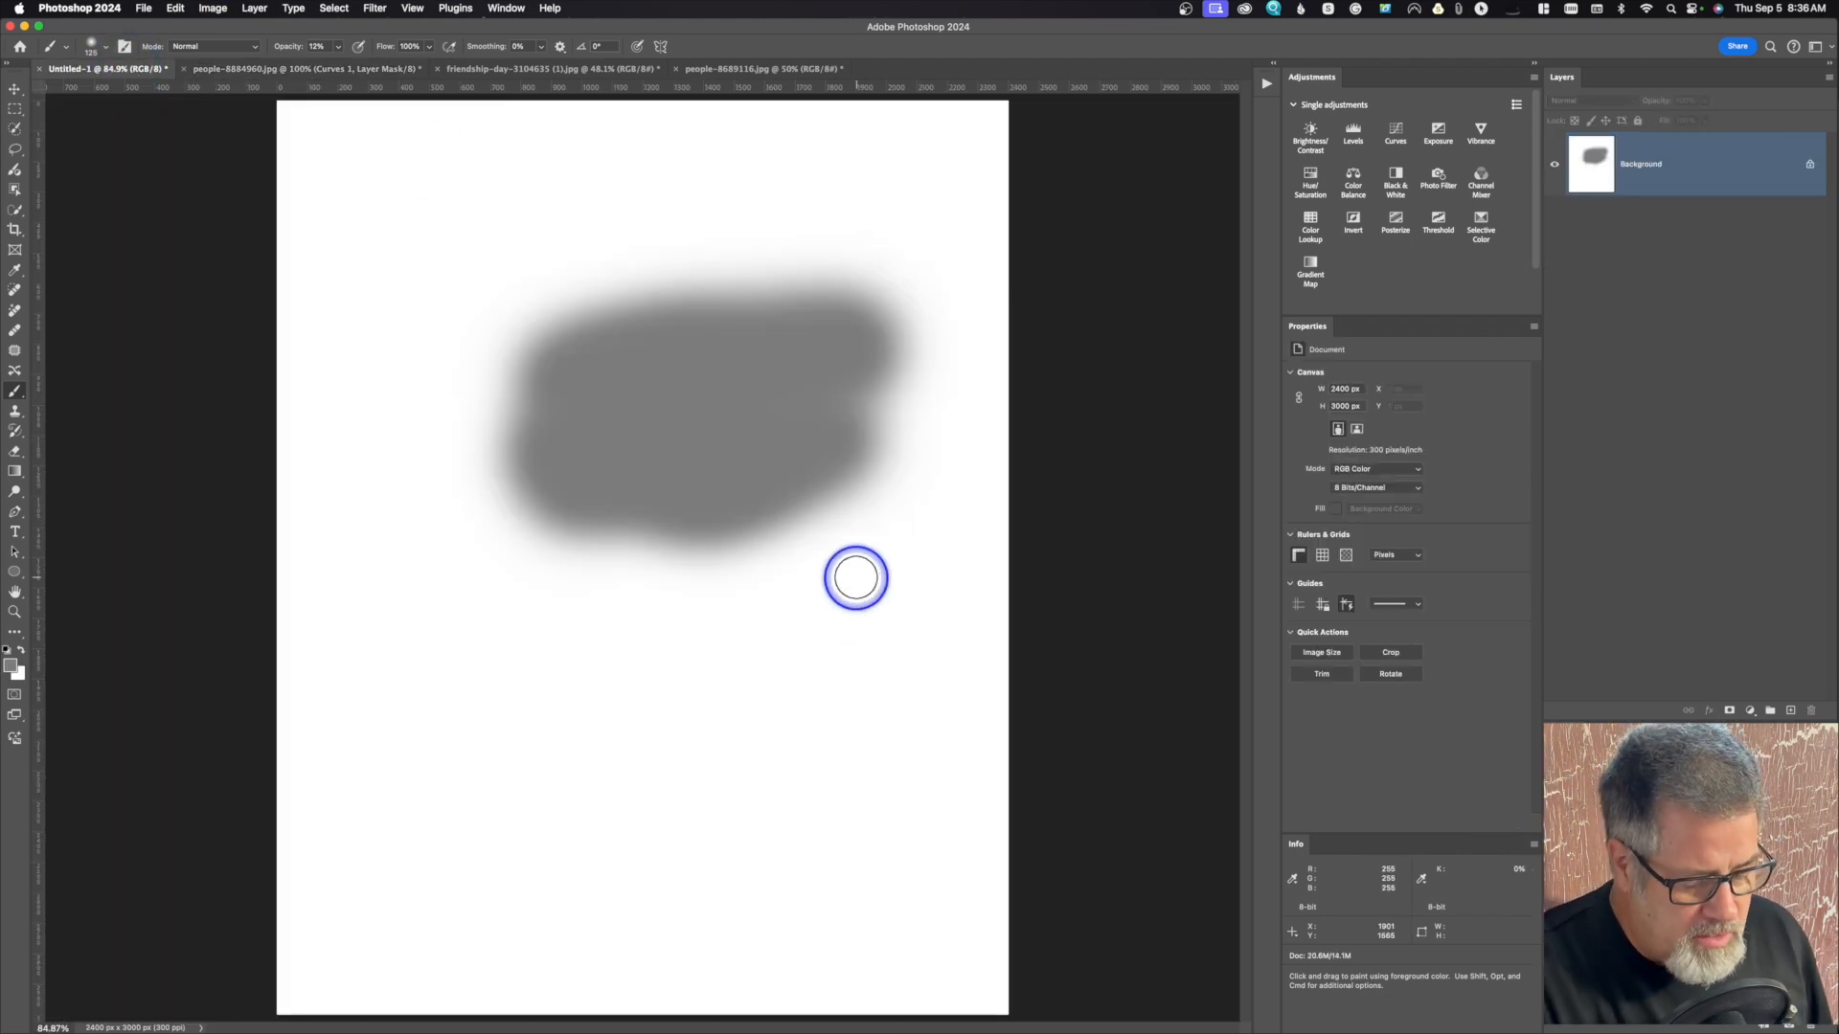
key("super+z")
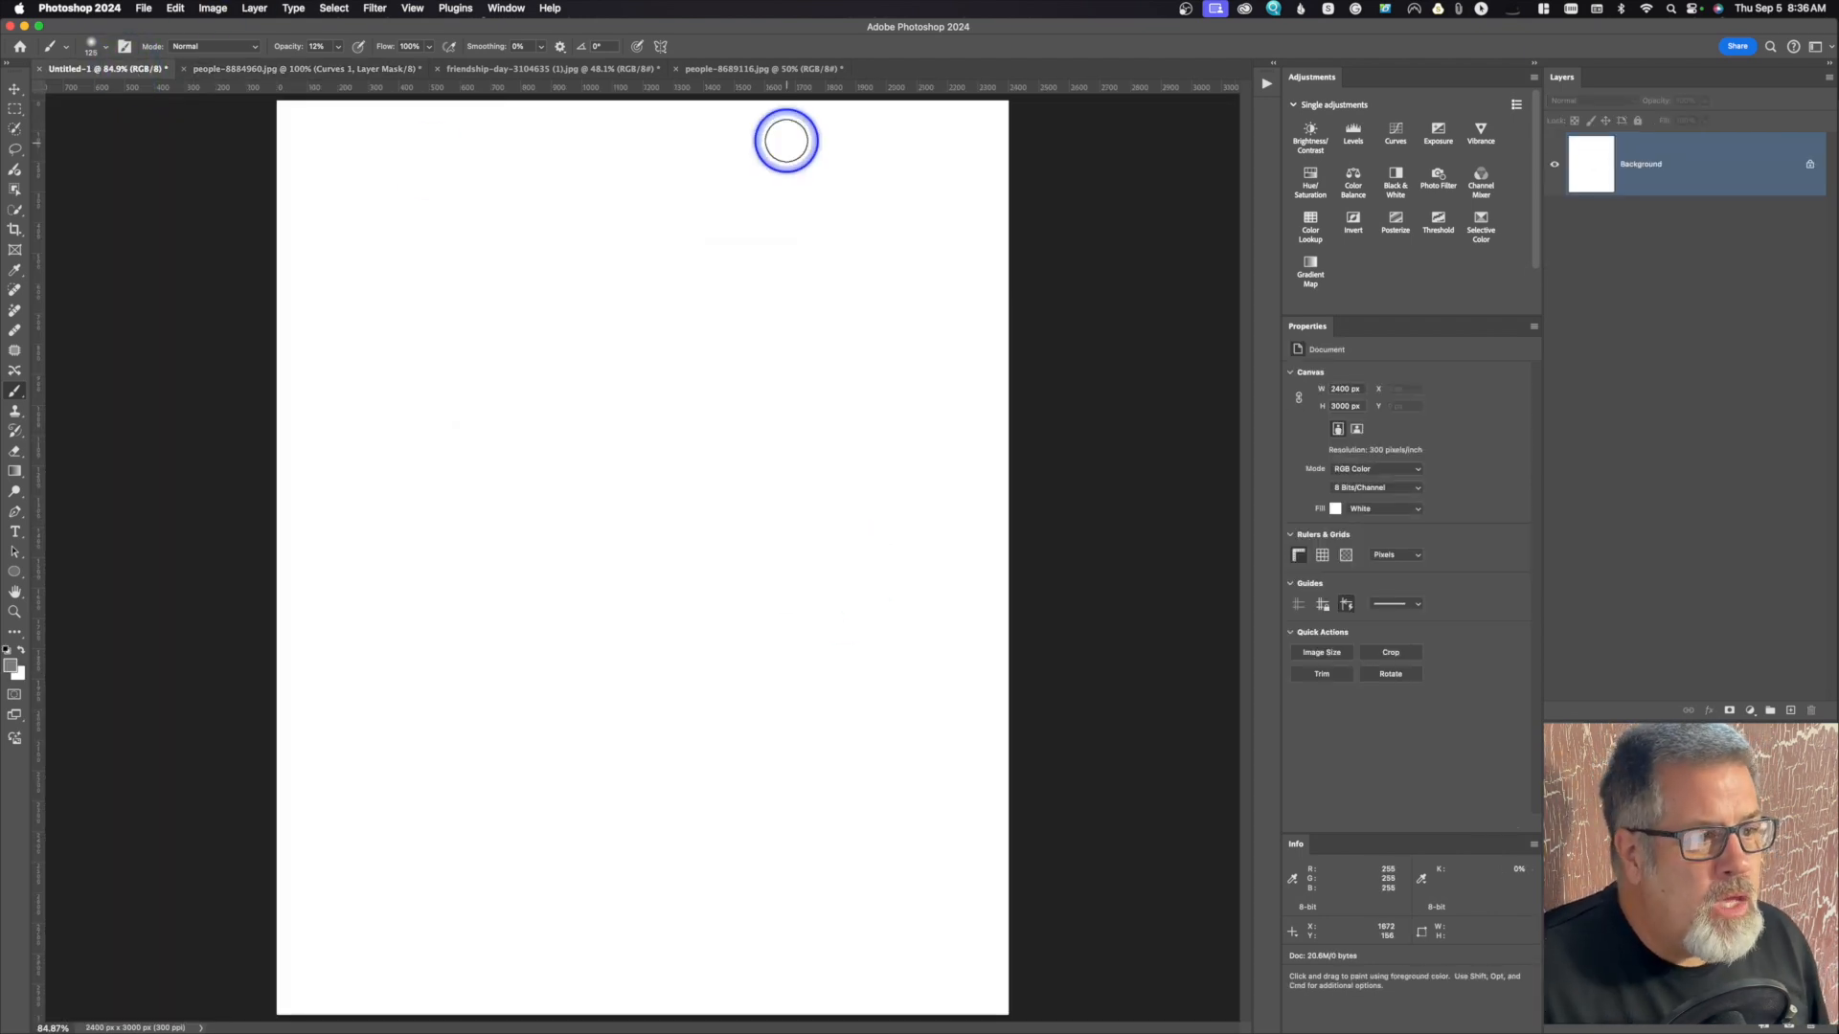
key("0")
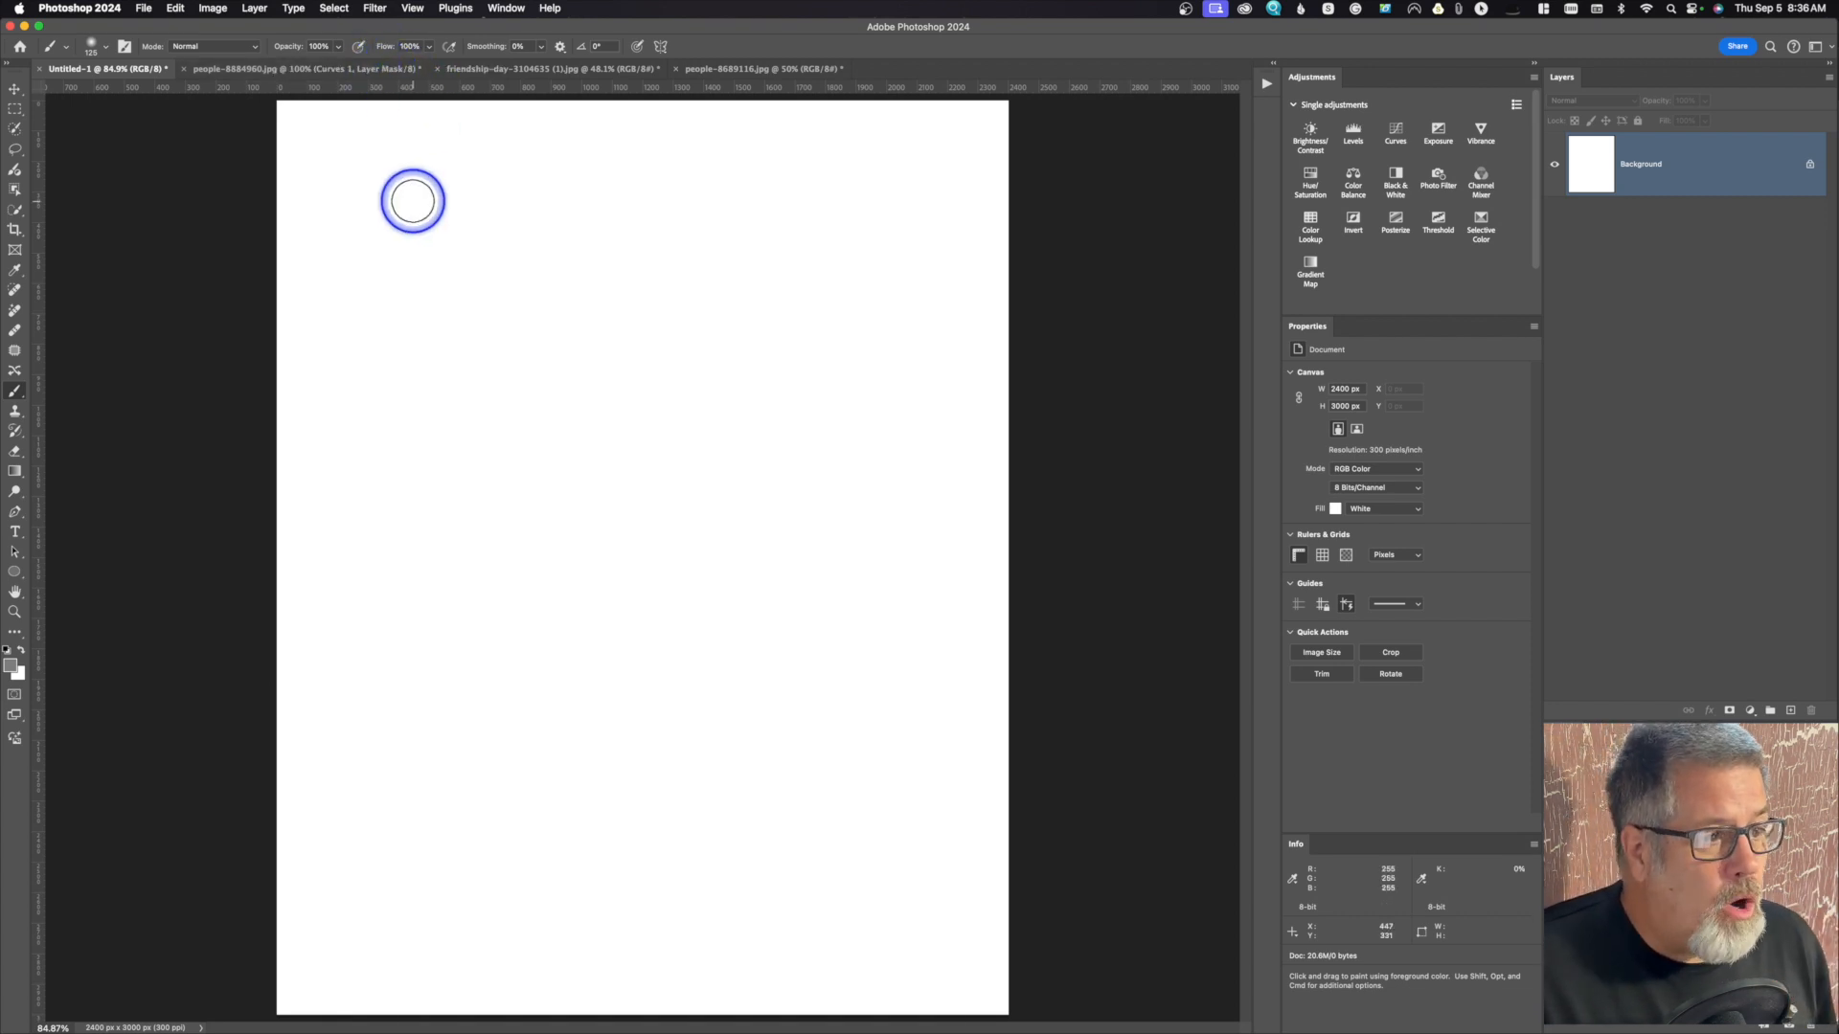
mouse_move(524, 263)
left_mouse_down()
mouse_move(503, 13)
mouse_move(725, 1028)
mouse_move(719, 1011)
left_mouse_up()
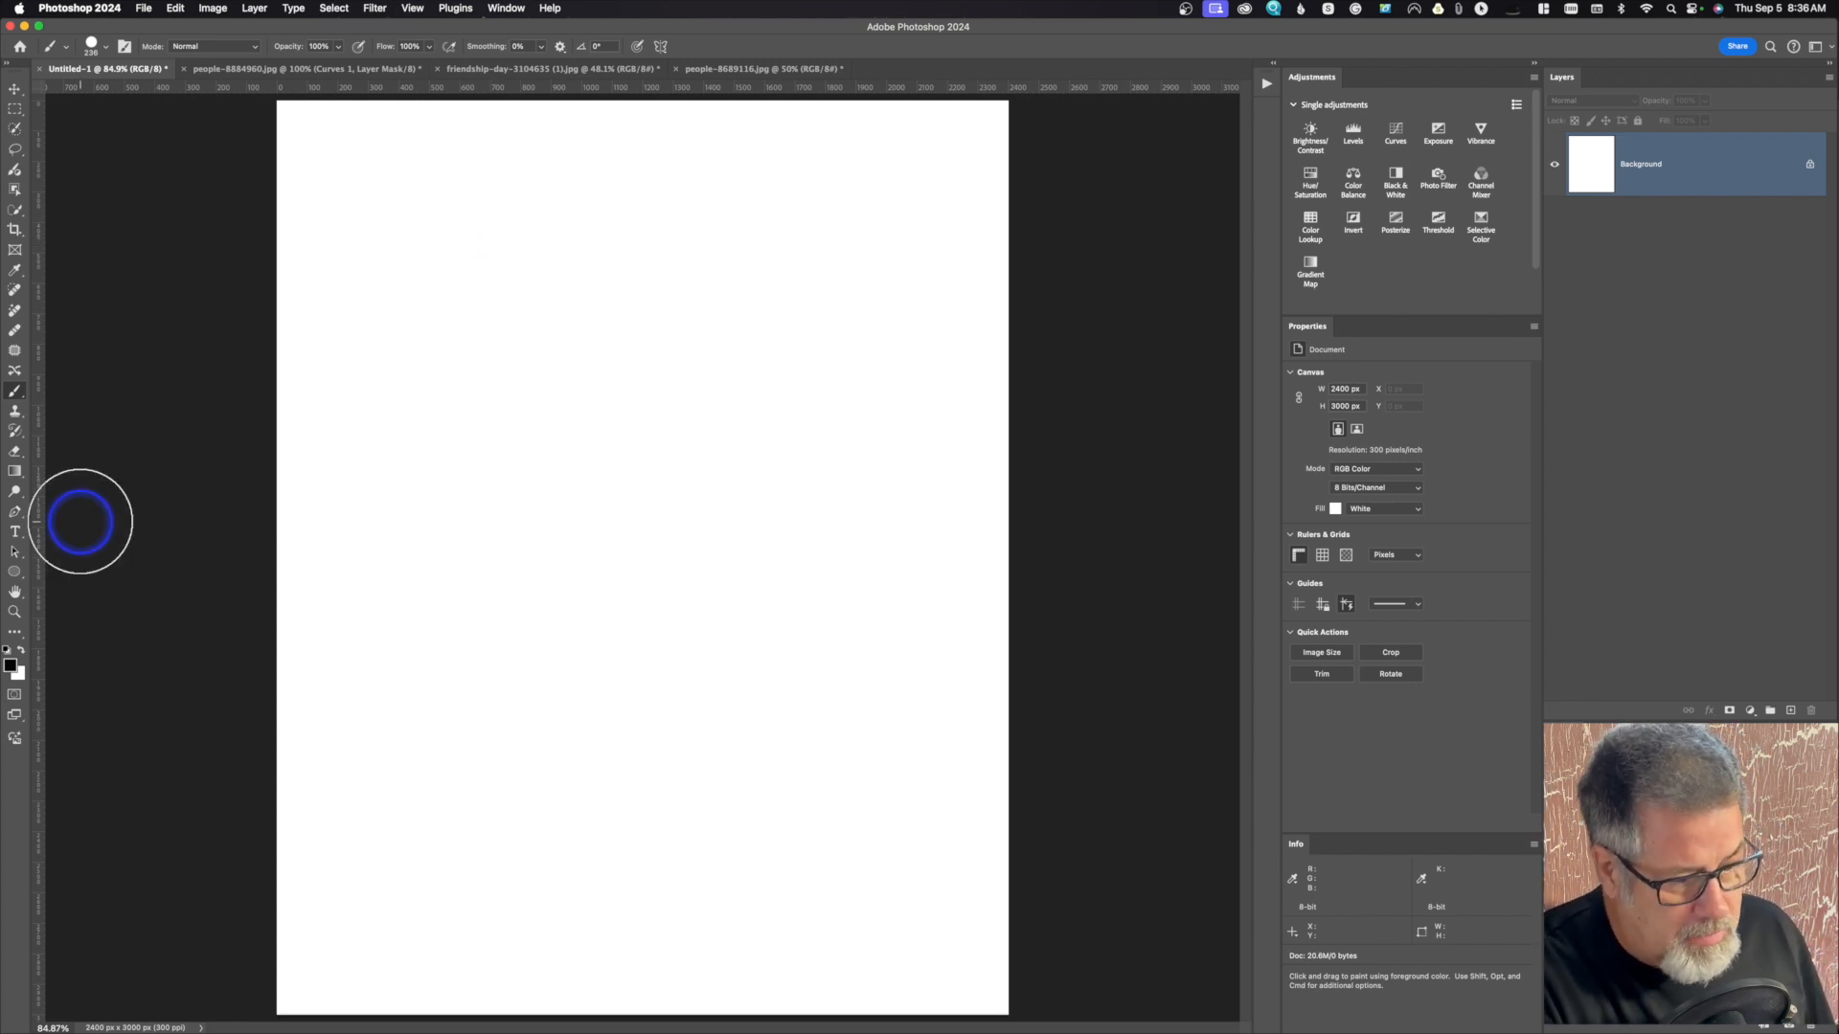
left_click_drag(467, 251, 828, 271)
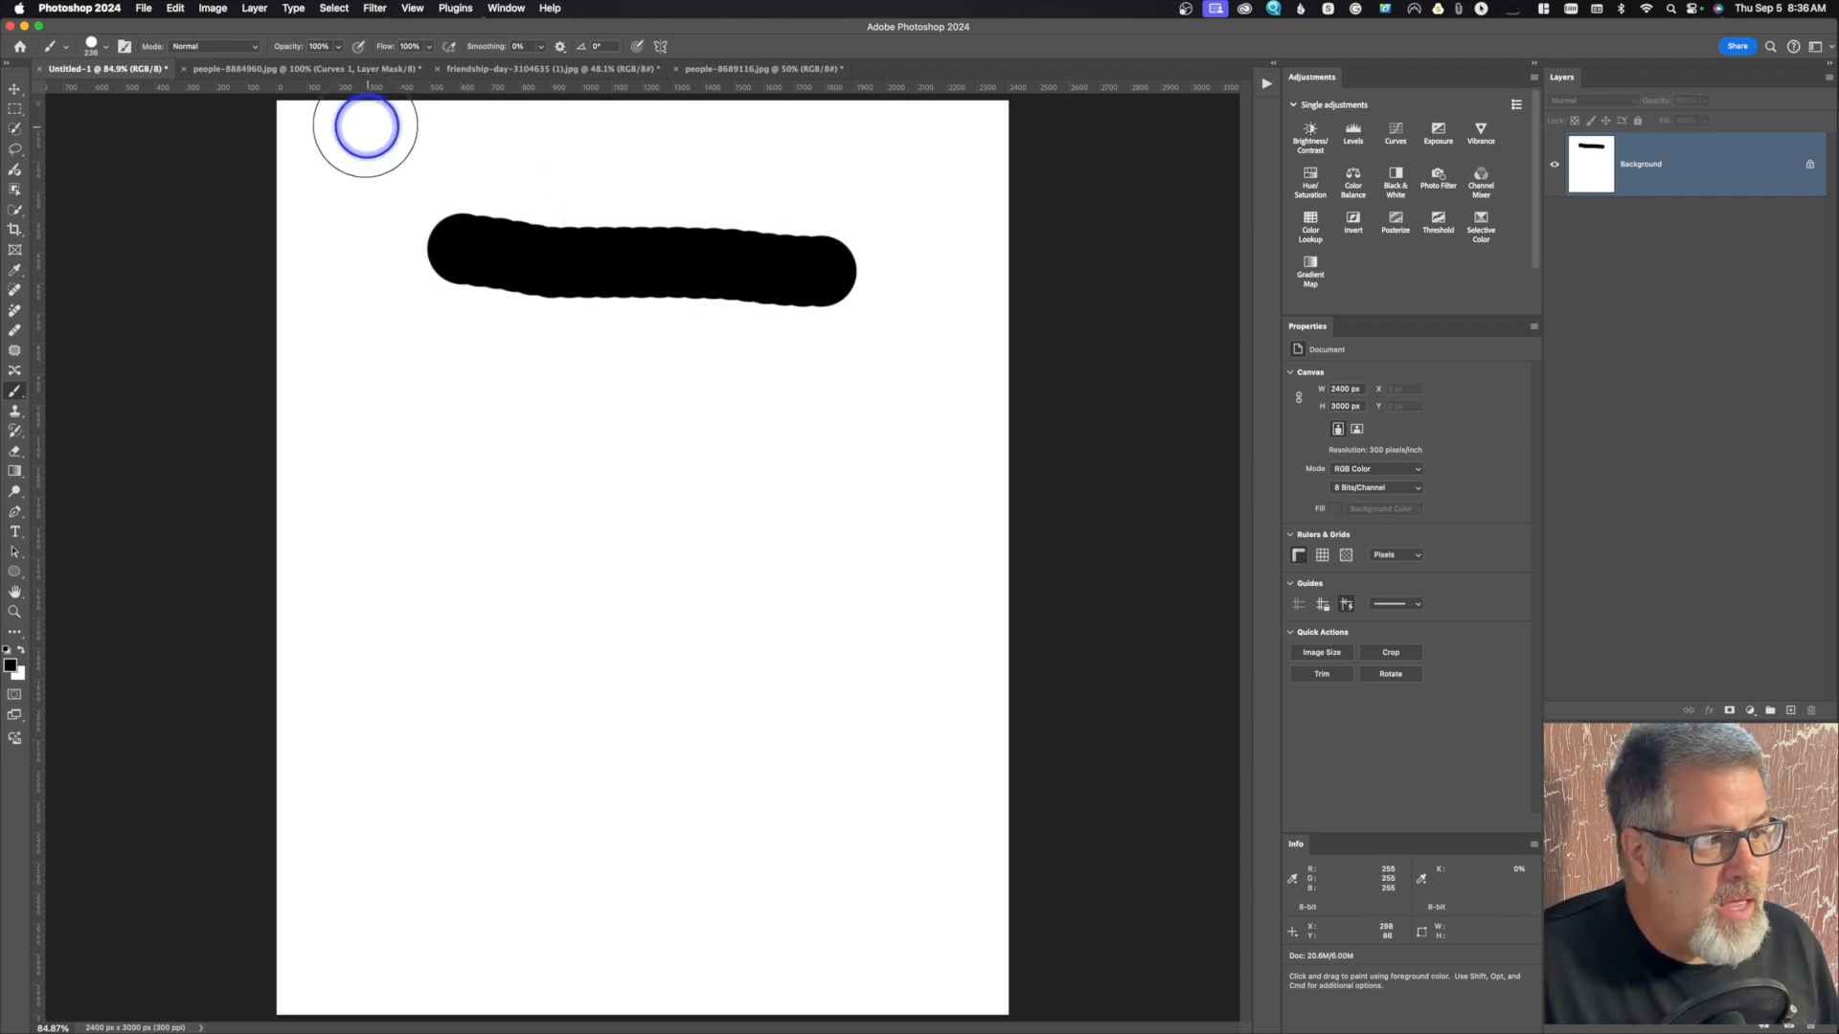
Step: Set the brush opacity to 41% and paint overlapping strokes in a band below the black one, plus a short separate dab beneath it
left_click(341, 47)
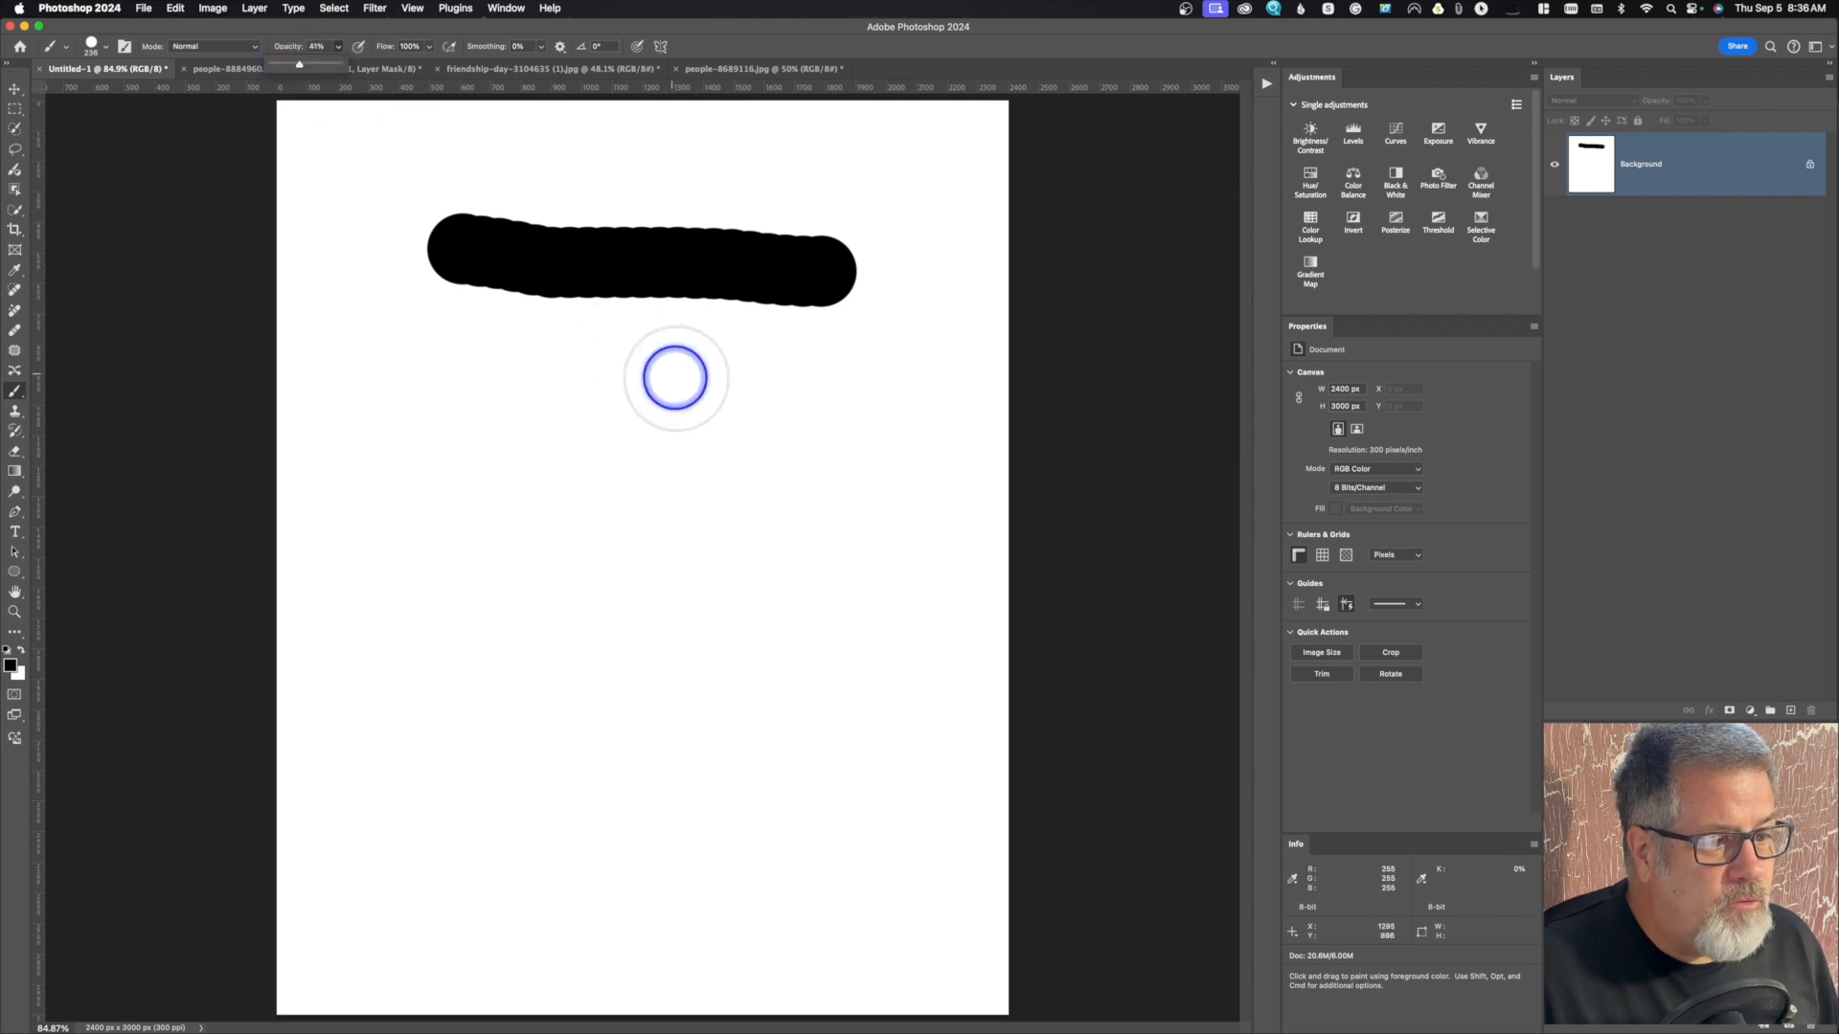
left_click_drag(854, 393, 468, 396)
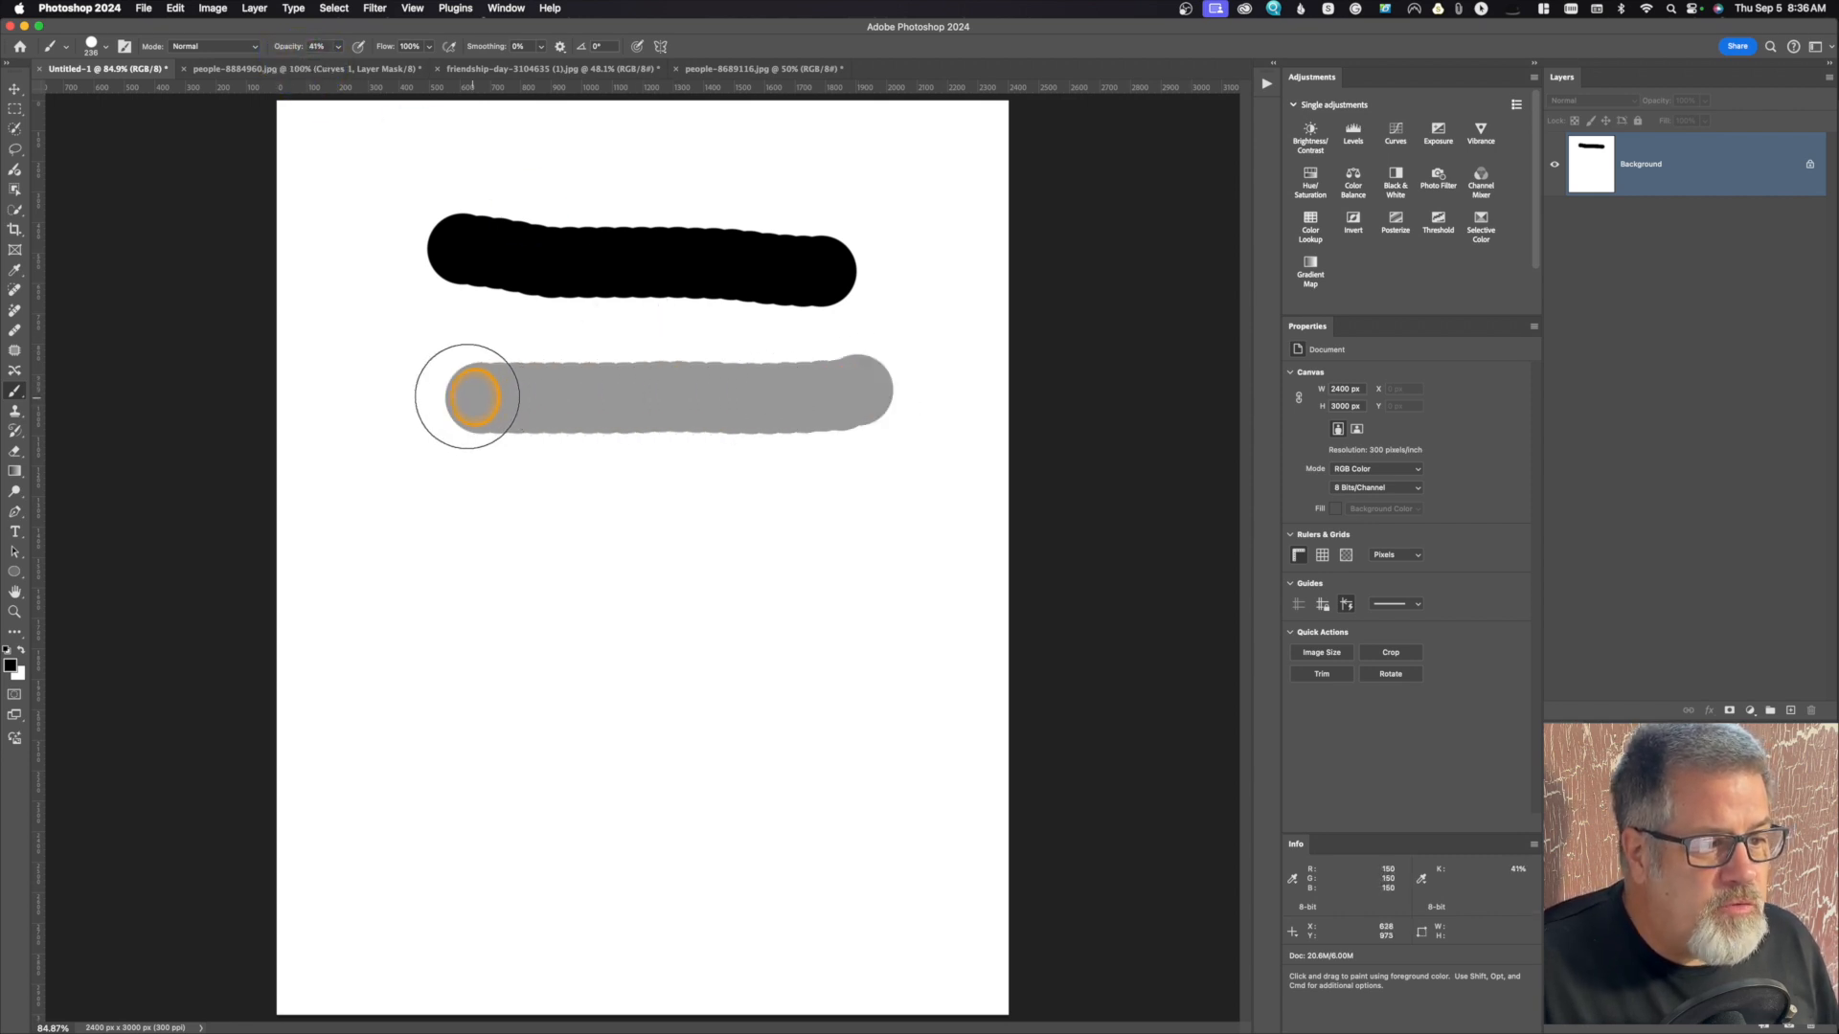
left_click_drag(468, 396, 861, 397)
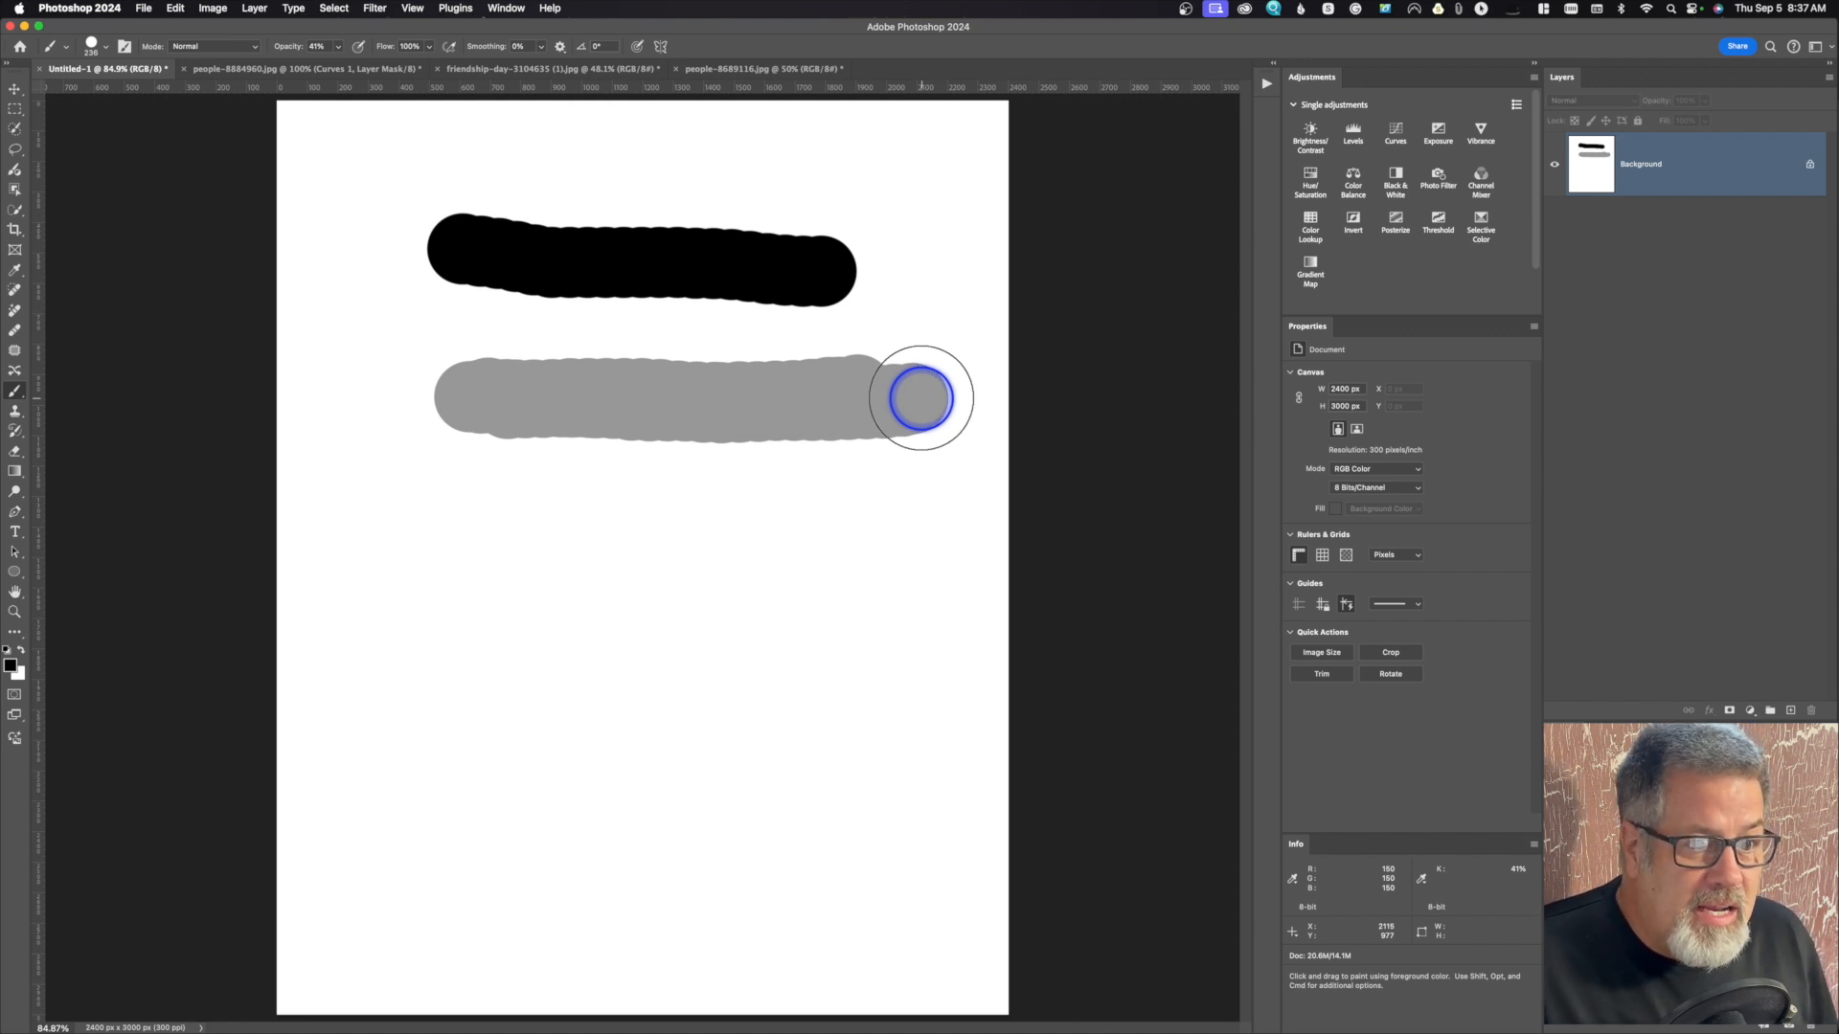
mouse_move(922, 398)
left_mouse_down()
mouse_move(465, 403)
mouse_move(579, 413)
mouse_move(902, 379)
mouse_move(623, 393)
left_mouse_up()
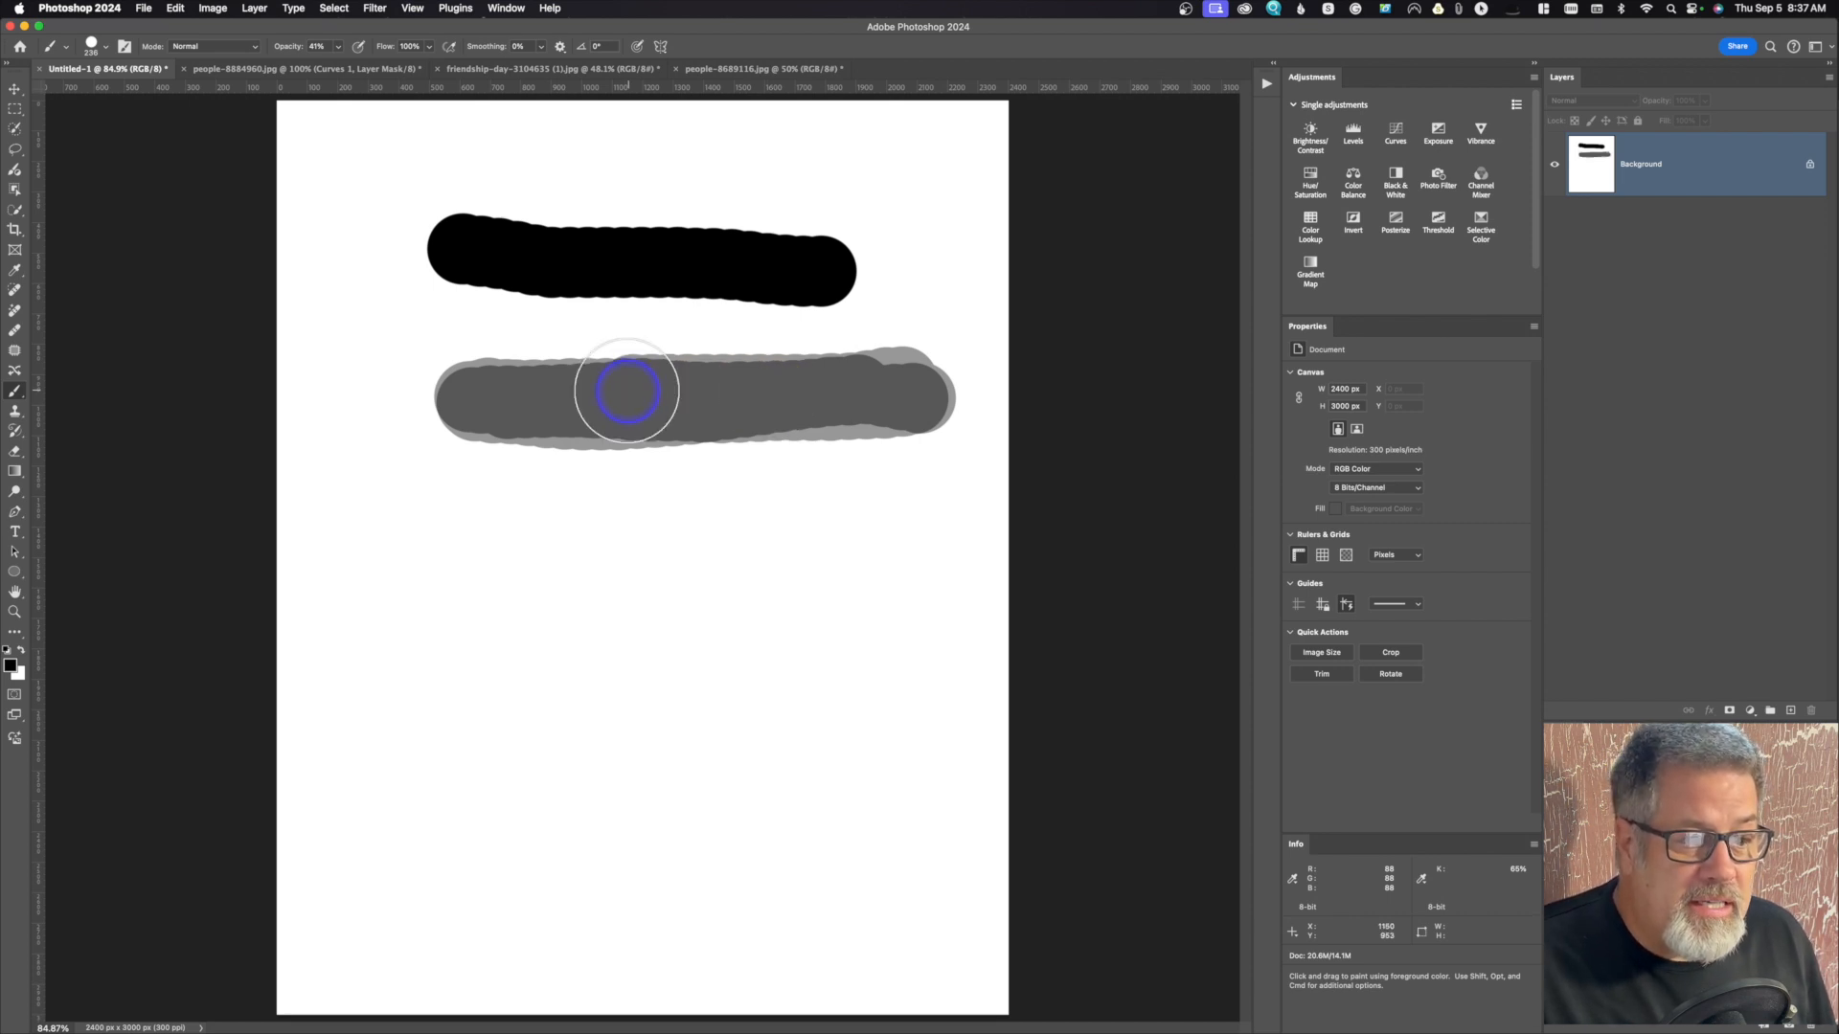
mouse_move(451, 402)
left_mouse_down()
mouse_move(833, 402)
mouse_move(661, 382)
mouse_move(480, 394)
mouse_move(862, 358)
mouse_move(911, 377)
mouse_move(867, 358)
left_mouse_up()
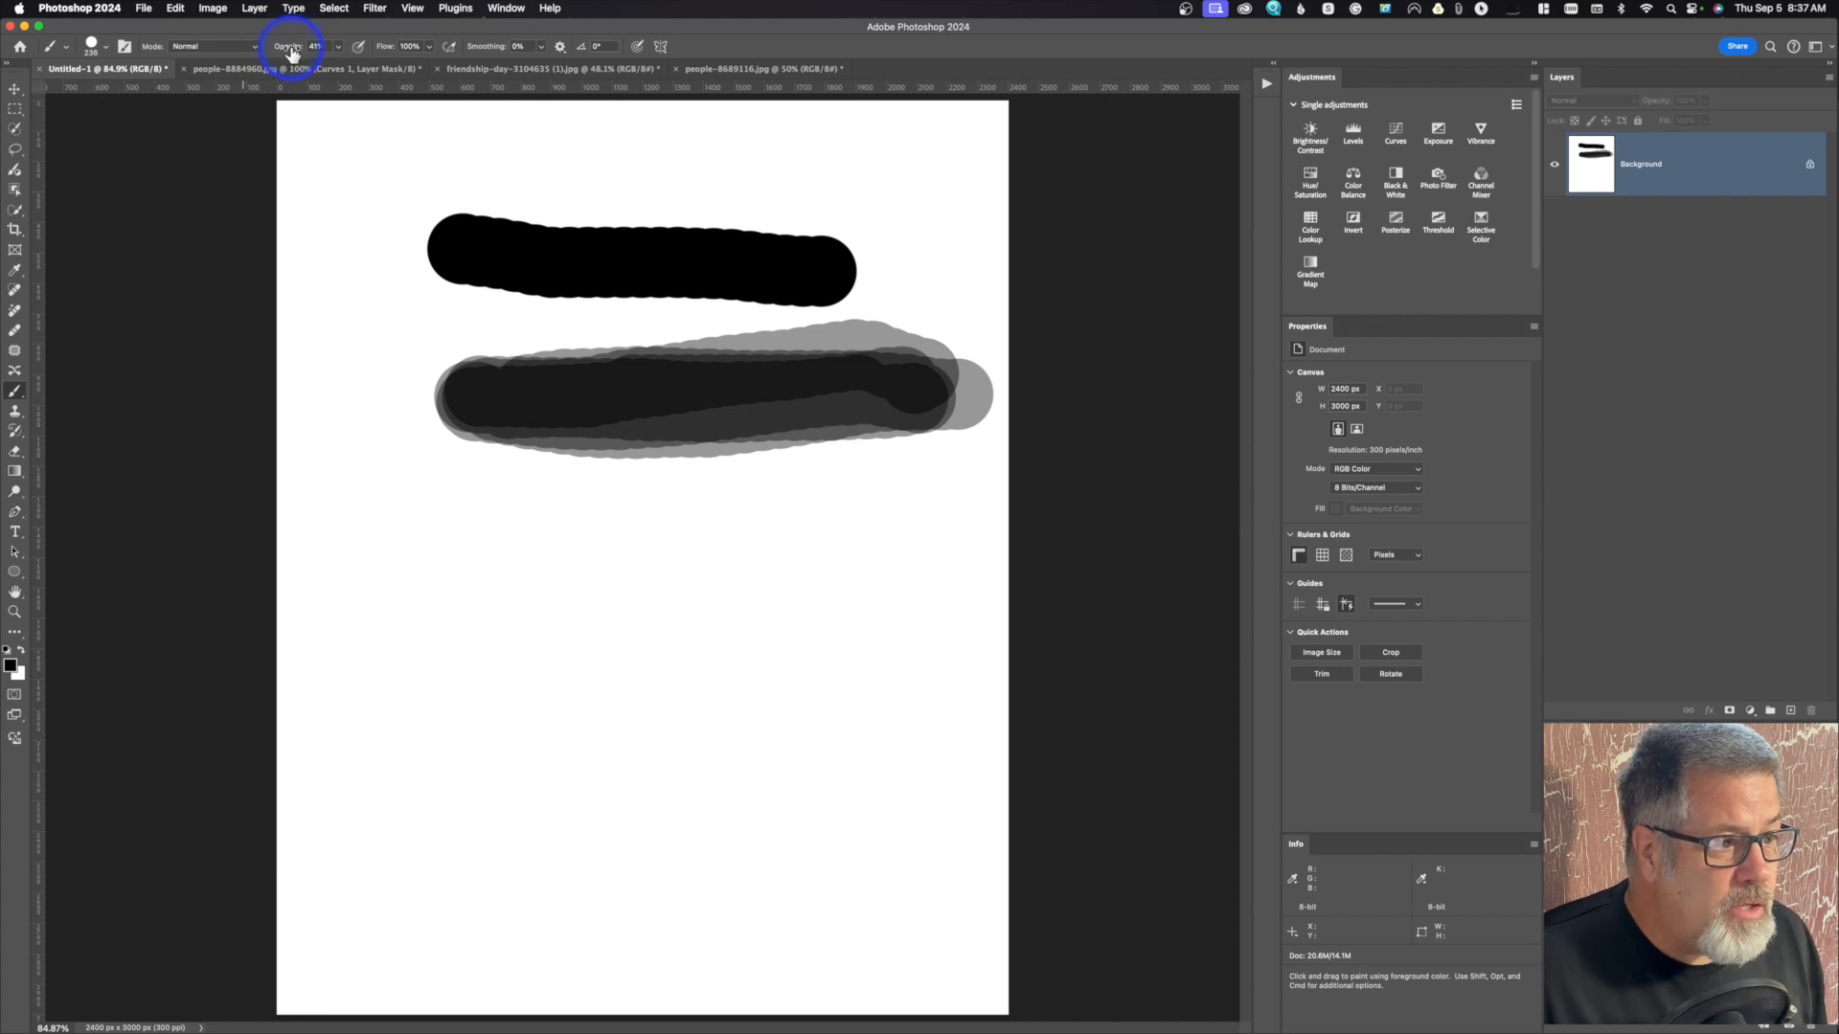
mouse_move(825, 508)
left_mouse_down()
mouse_move(800, 508)
mouse_move(829, 508)
left_mouse_up()
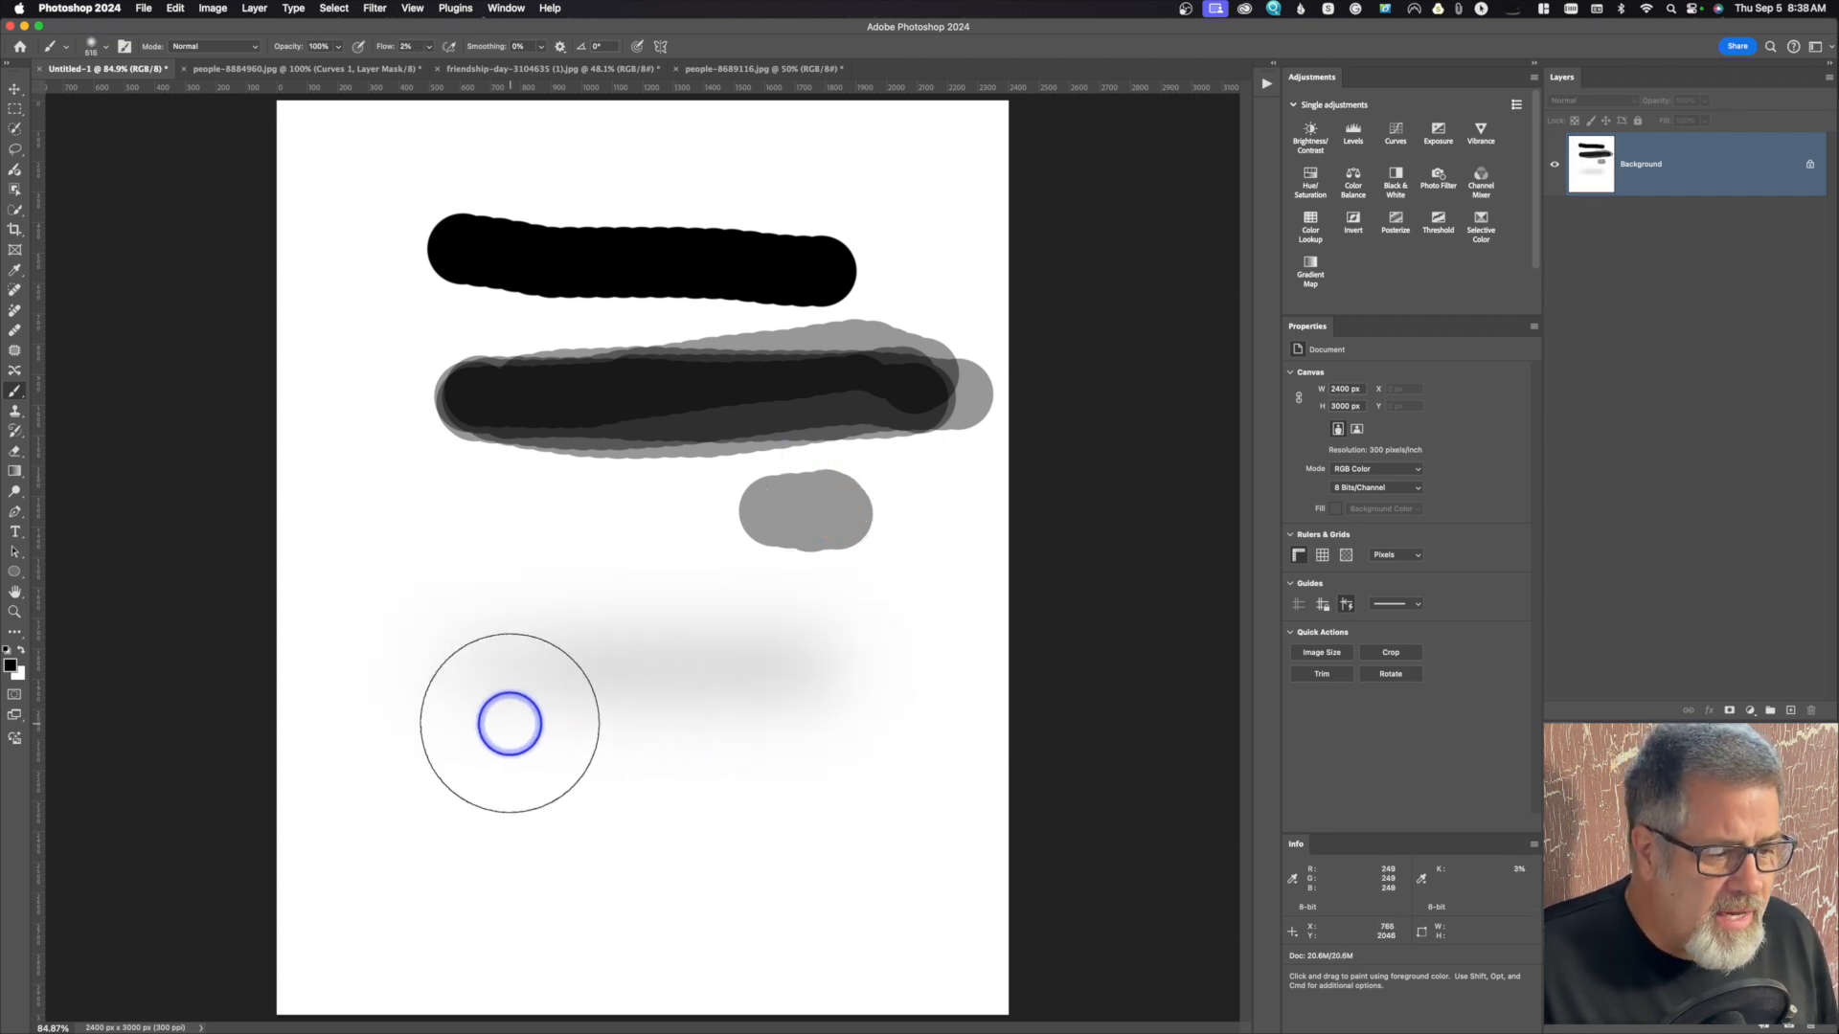
Step: Build up a soft black band across the lower canvas at 2% flow, and darken it with further strokes at 40% flow
left_click_drag(464, 698, 801, 690)
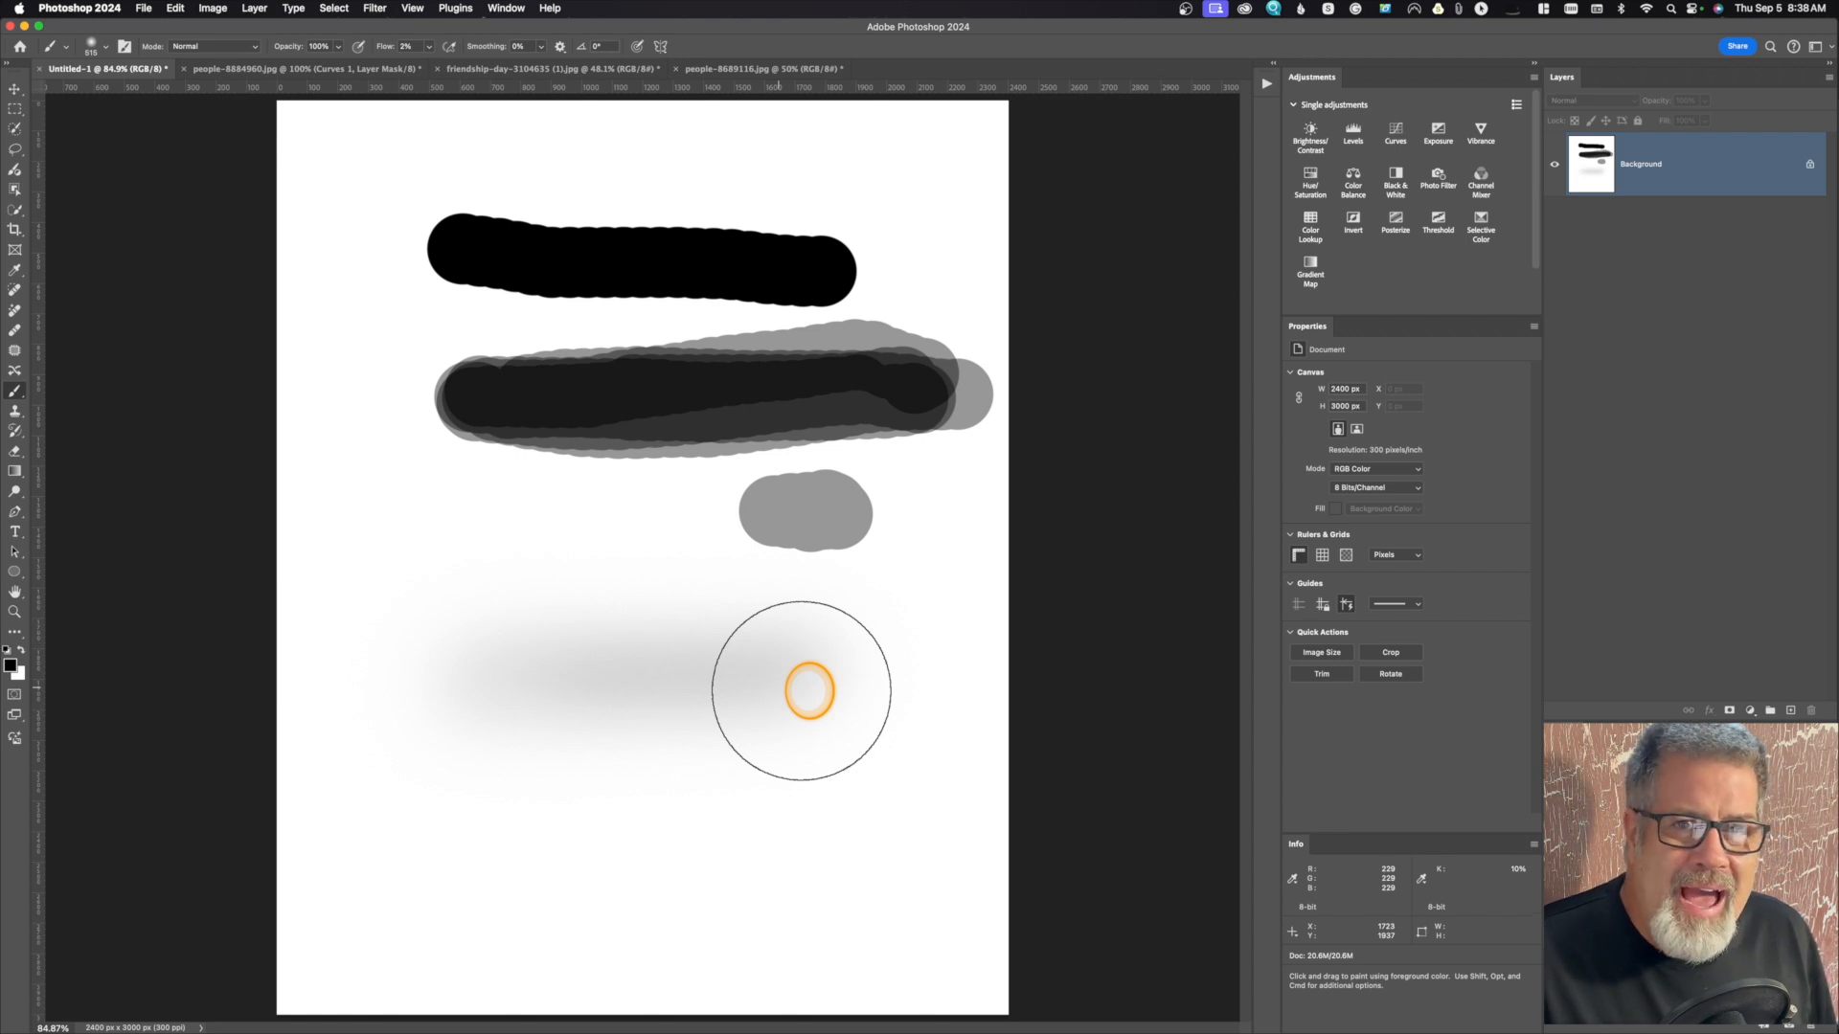
mouse_move(809, 691)
left_mouse_down()
mouse_move(530, 679)
mouse_move(788, 670)
mouse_move(468, 665)
mouse_move(833, 673)
mouse_move(316, 689)
mouse_move(997, 685)
mouse_move(218, 691)
mouse_move(1054, 657)
mouse_move(562, 677)
mouse_move(341, 664)
mouse_move(970, 641)
mouse_move(525, 664)
mouse_move(464, 648)
mouse_move(950, 652)
left_mouse_up()
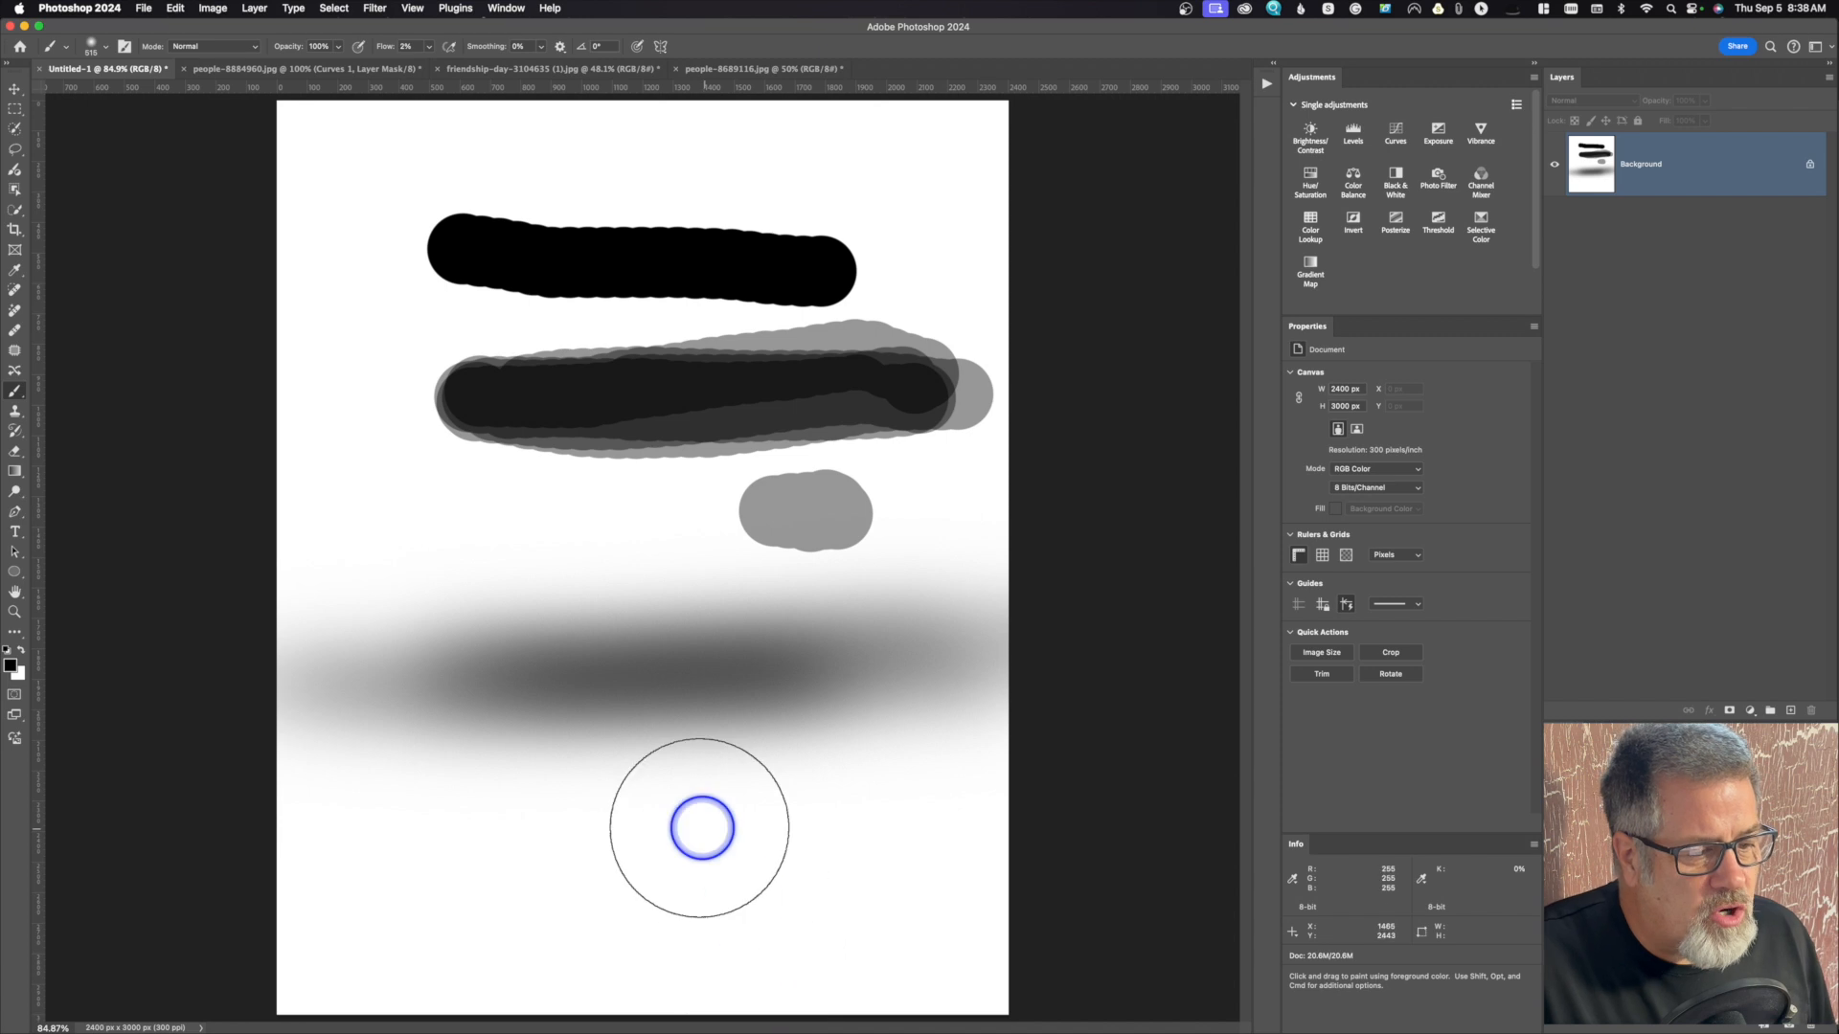
left_click_drag(381, 49, 408, 50)
mouse_move(759, 673)
left_mouse_down()
mouse_move(874, 624)
mouse_move(914, 651)
mouse_move(548, 670)
left_mouse_up()
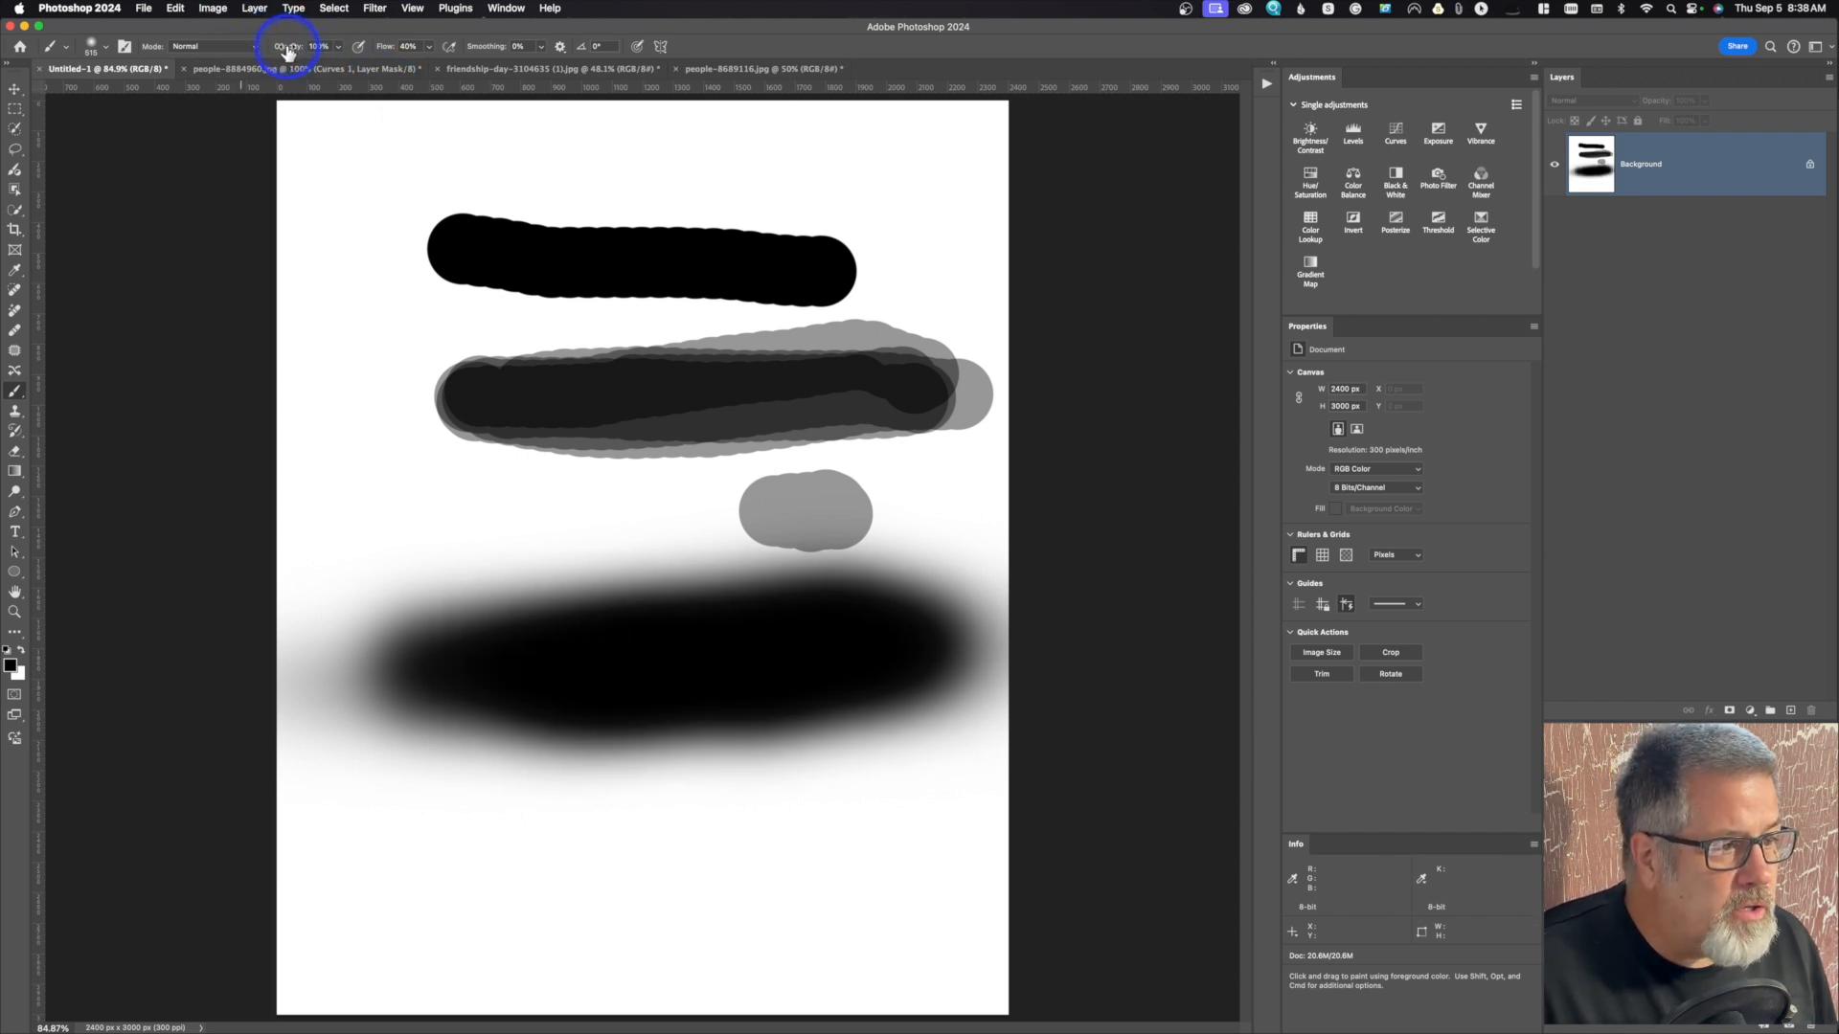
Step: Set the brush opacity to 73% and flow to 9%, and build up a soft gray patch across the bottom of the canvas
left_click_drag(270, 50, 269, 50)
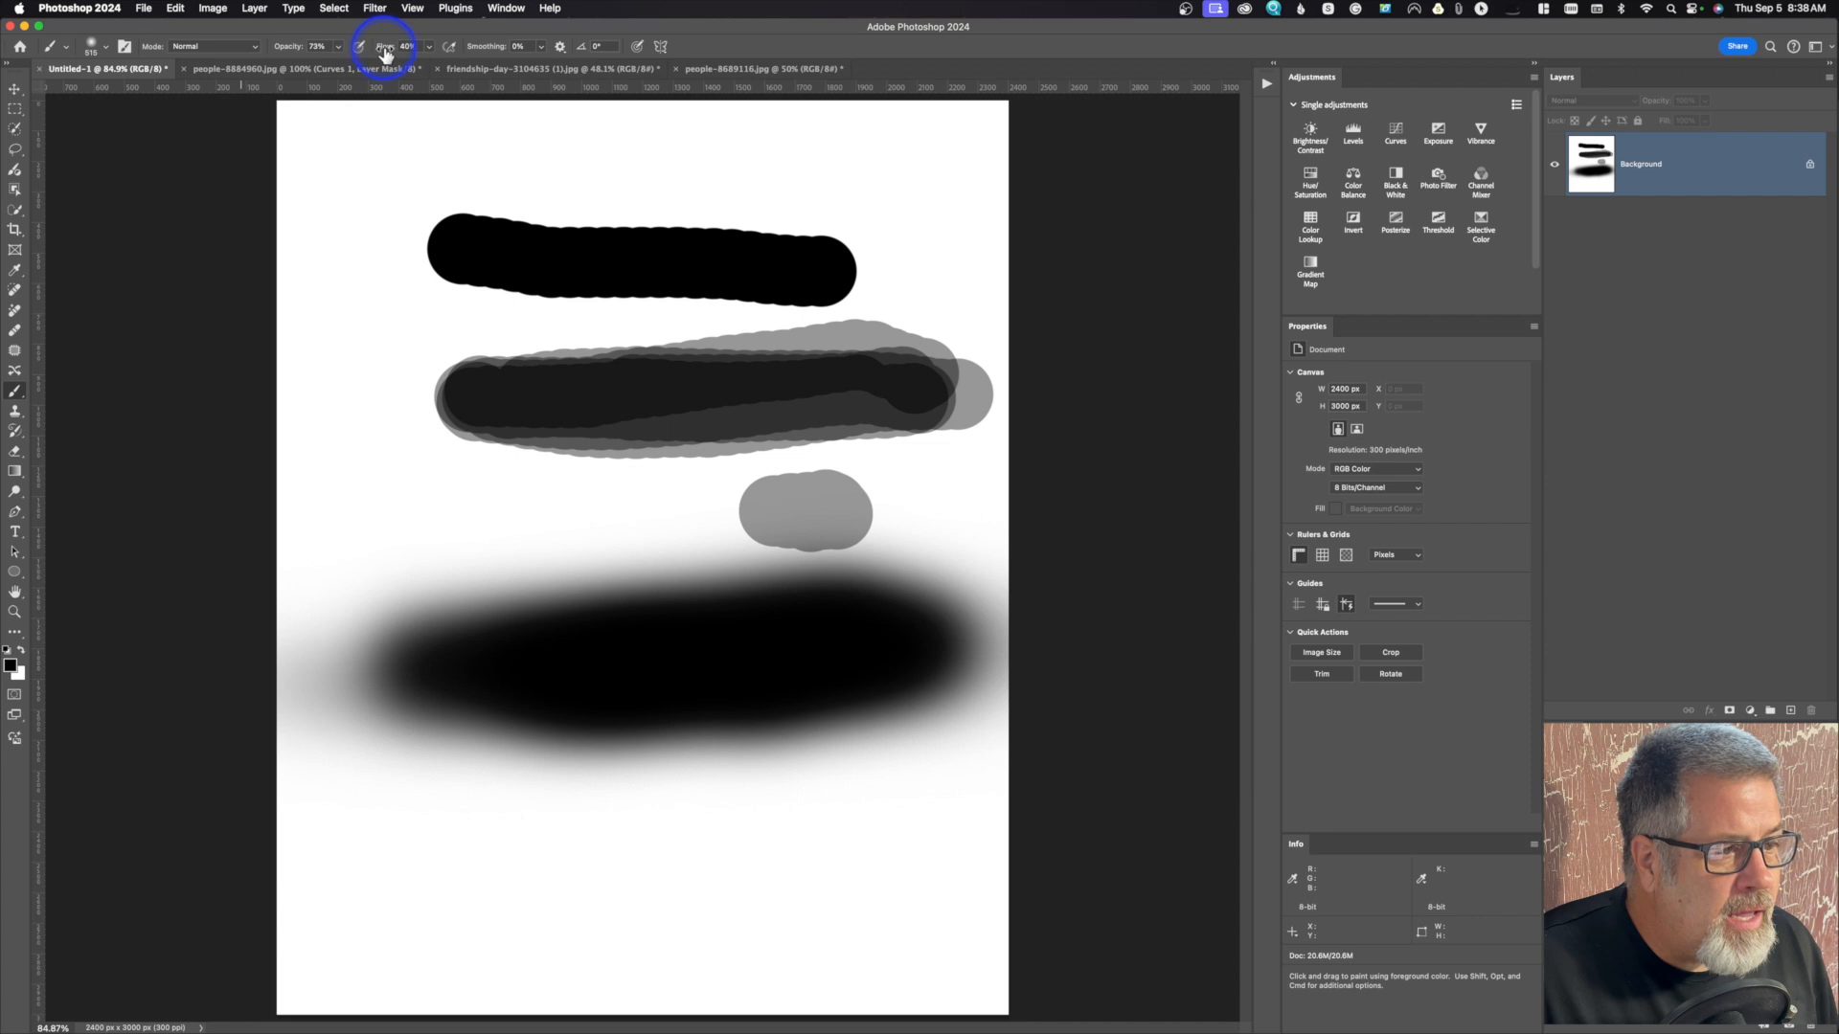
left_click_drag(362, 57, 365, 58)
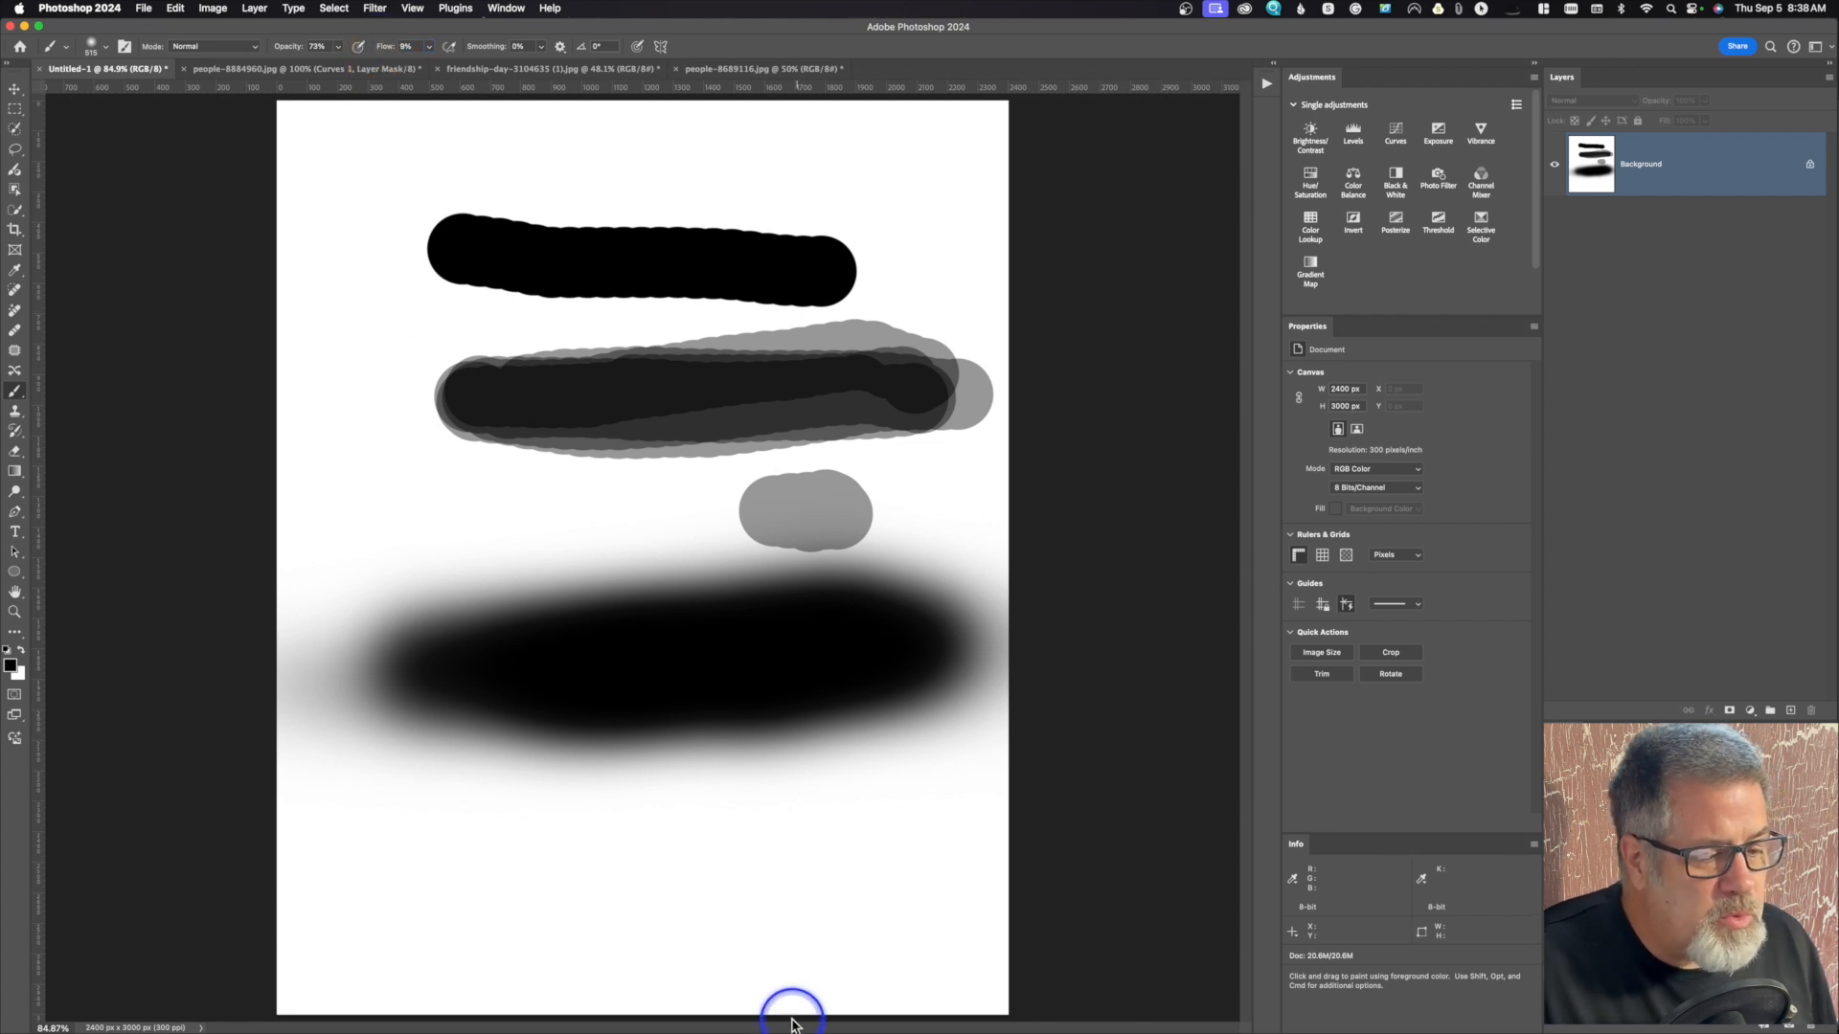
mouse_move(808, 936)
left_mouse_down()
mouse_move(595, 938)
mouse_move(825, 910)
mouse_move(808, 919)
mouse_move(756, 920)
mouse_move(877, 885)
mouse_move(665, 936)
mouse_move(759, 911)
mouse_move(714, 944)
mouse_move(701, 931)
mouse_move(870, 854)
mouse_move(763, 907)
mouse_move(705, 968)
mouse_move(730, 882)
mouse_move(607, 890)
mouse_move(587, 808)
mouse_move(335, 843)
left_mouse_up()
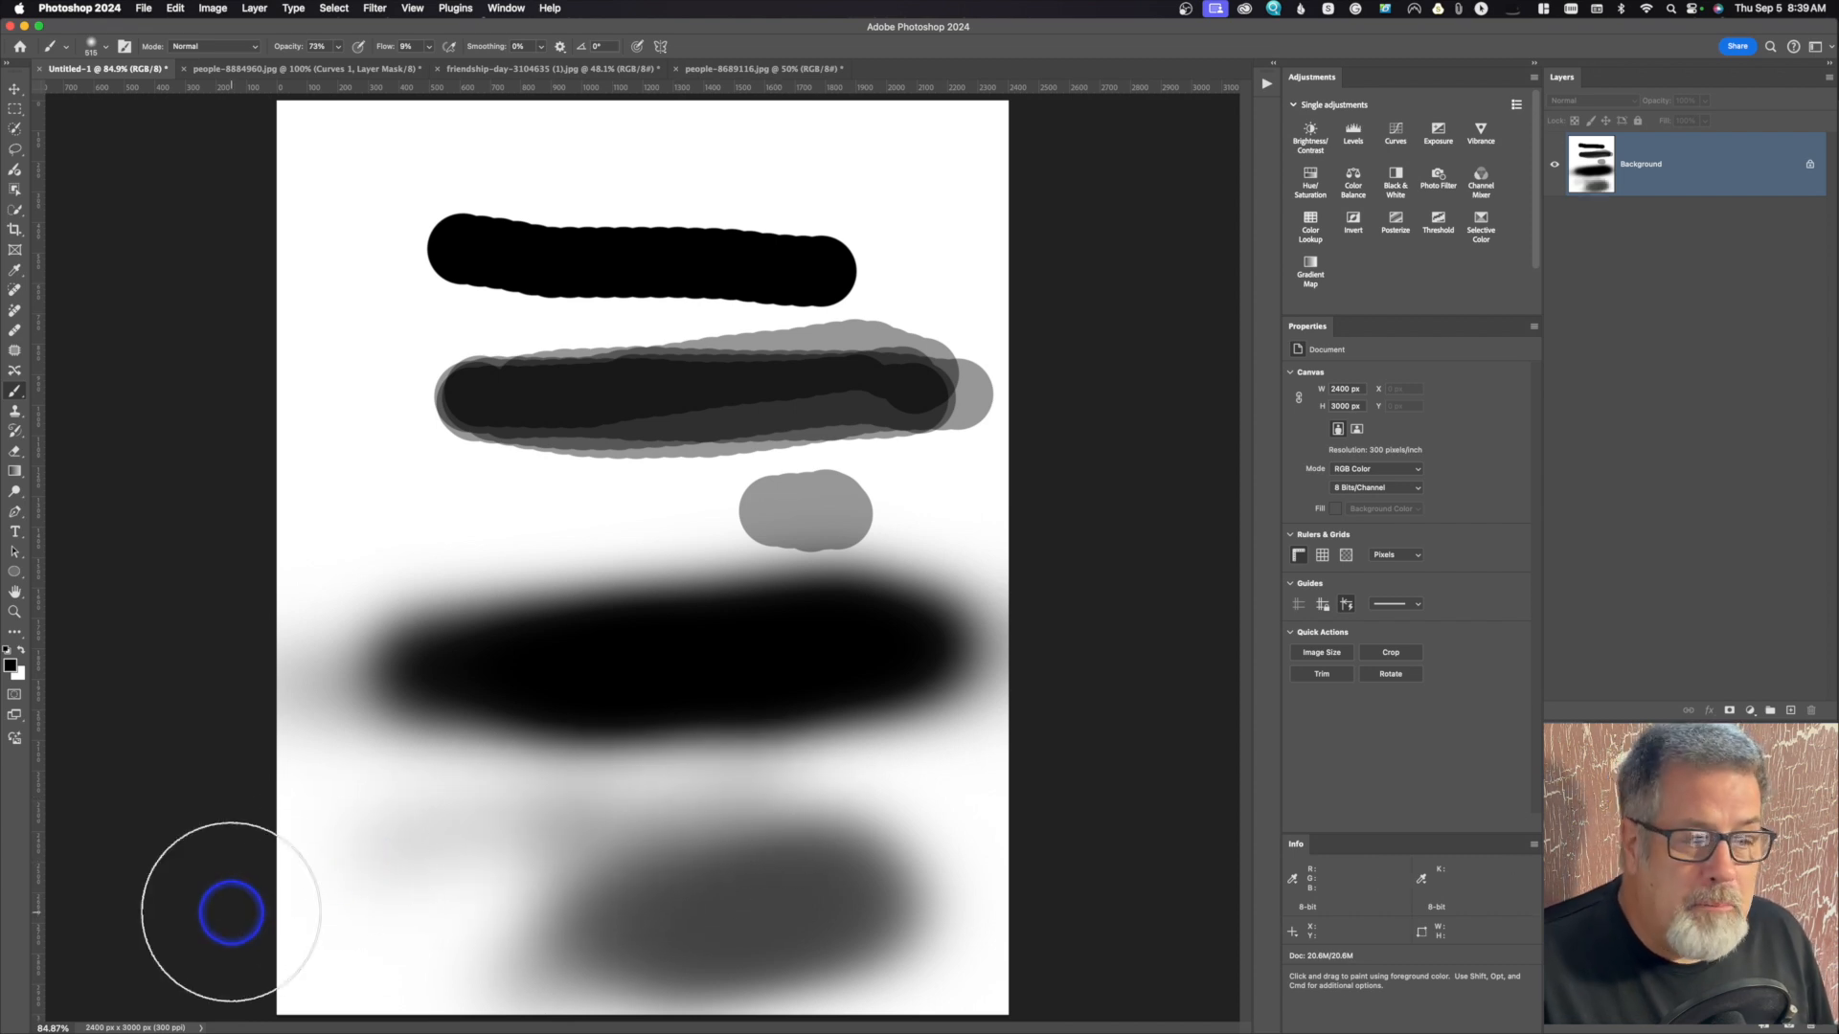
Step: In people-8689116.jpg, add Exposure, Black & White and Curves adjustment layers above the Background
left_click(788, 67)
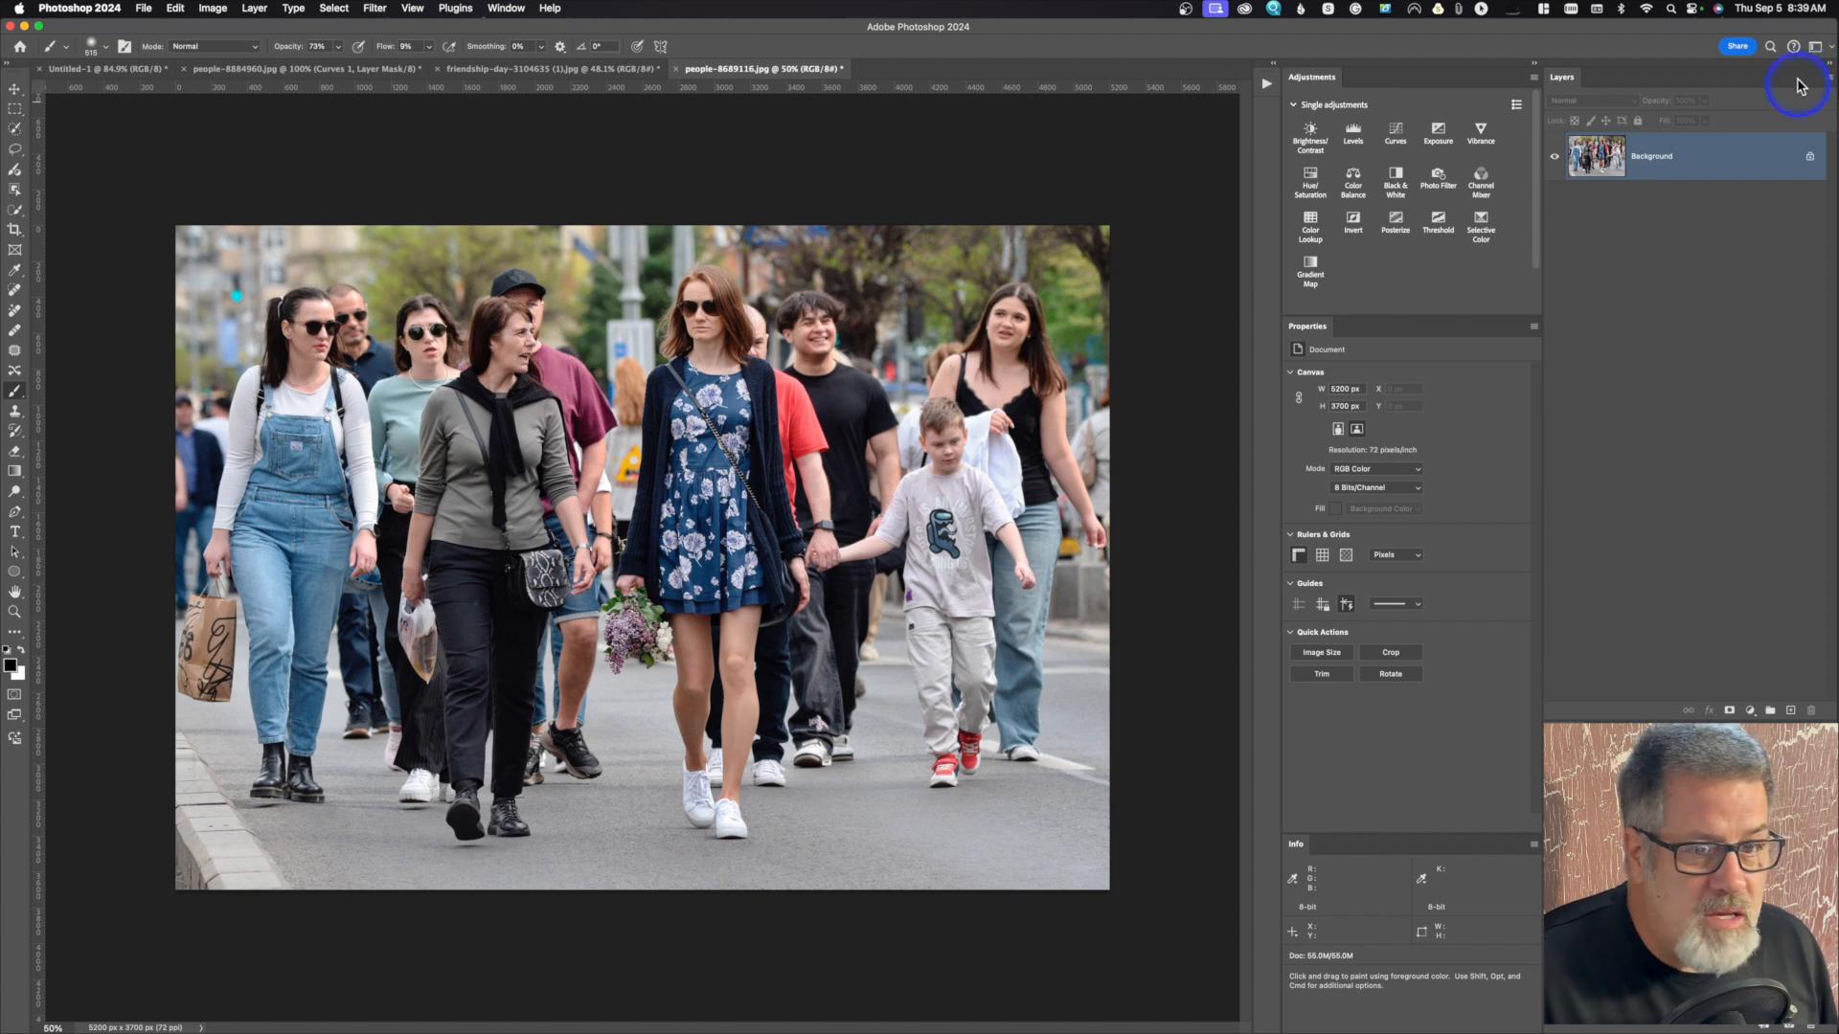
left_click(1437, 139)
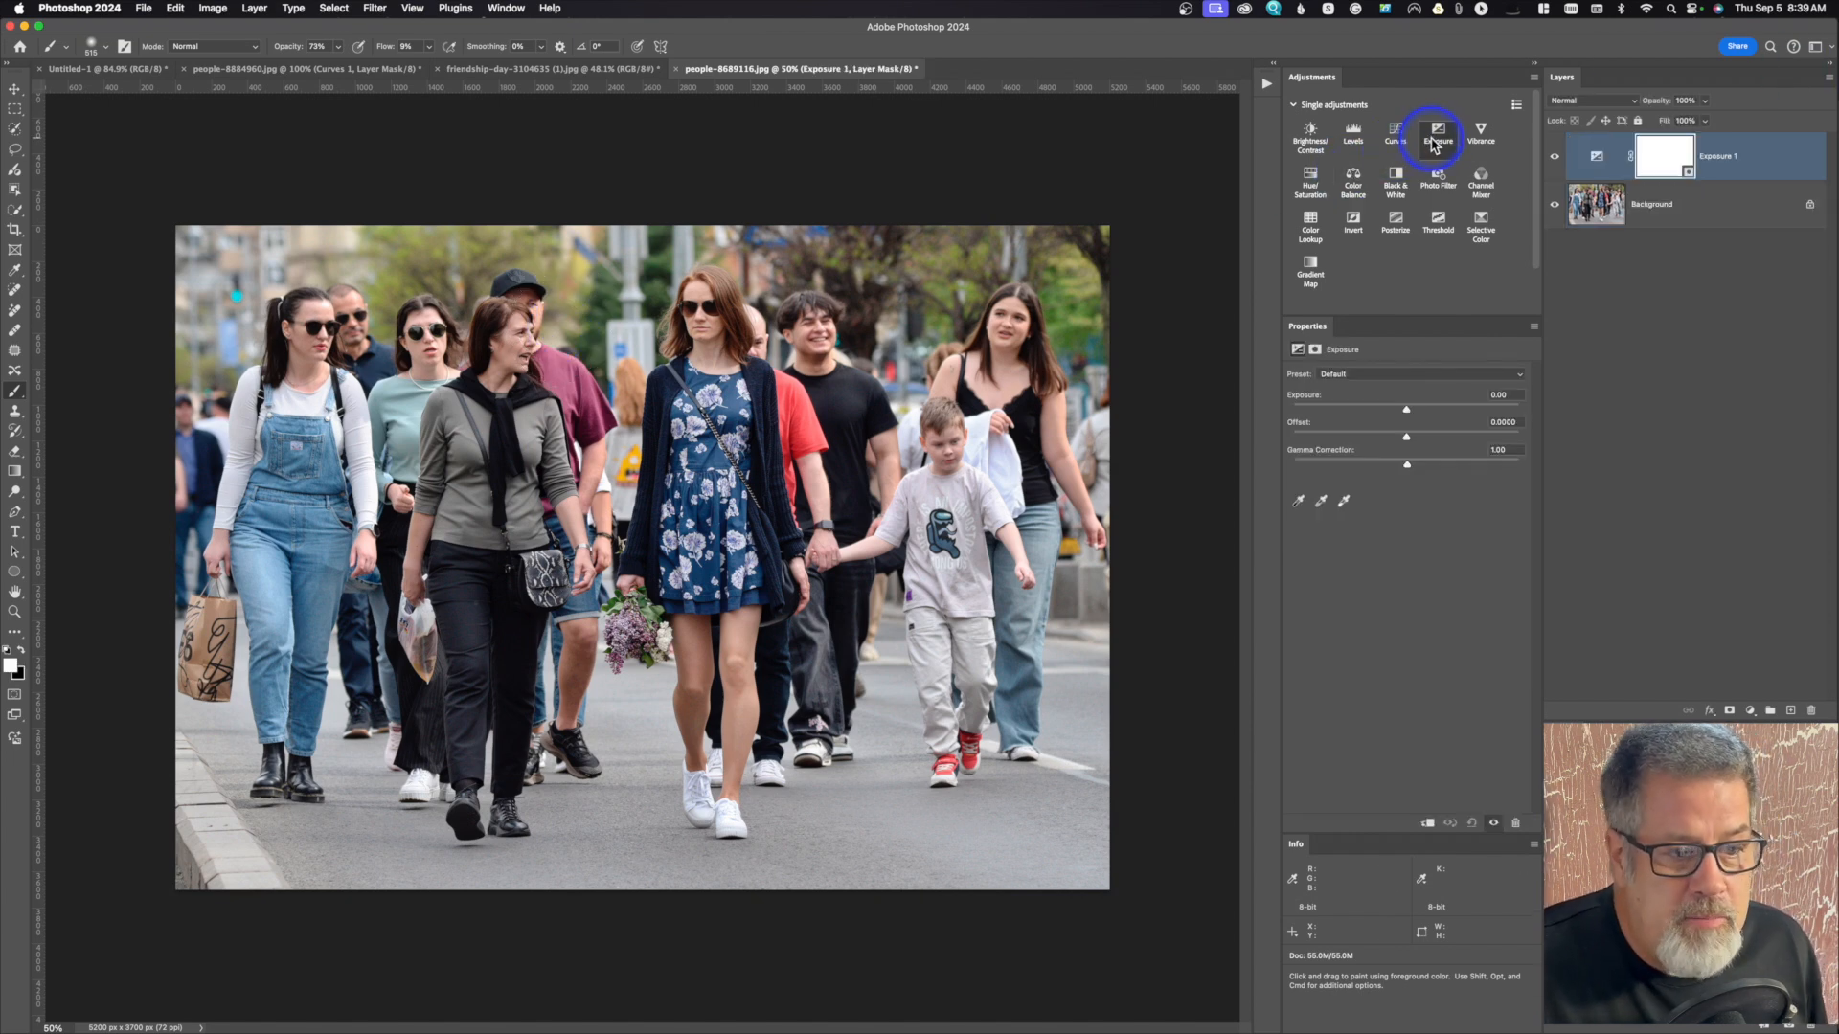
left_click(1395, 179)
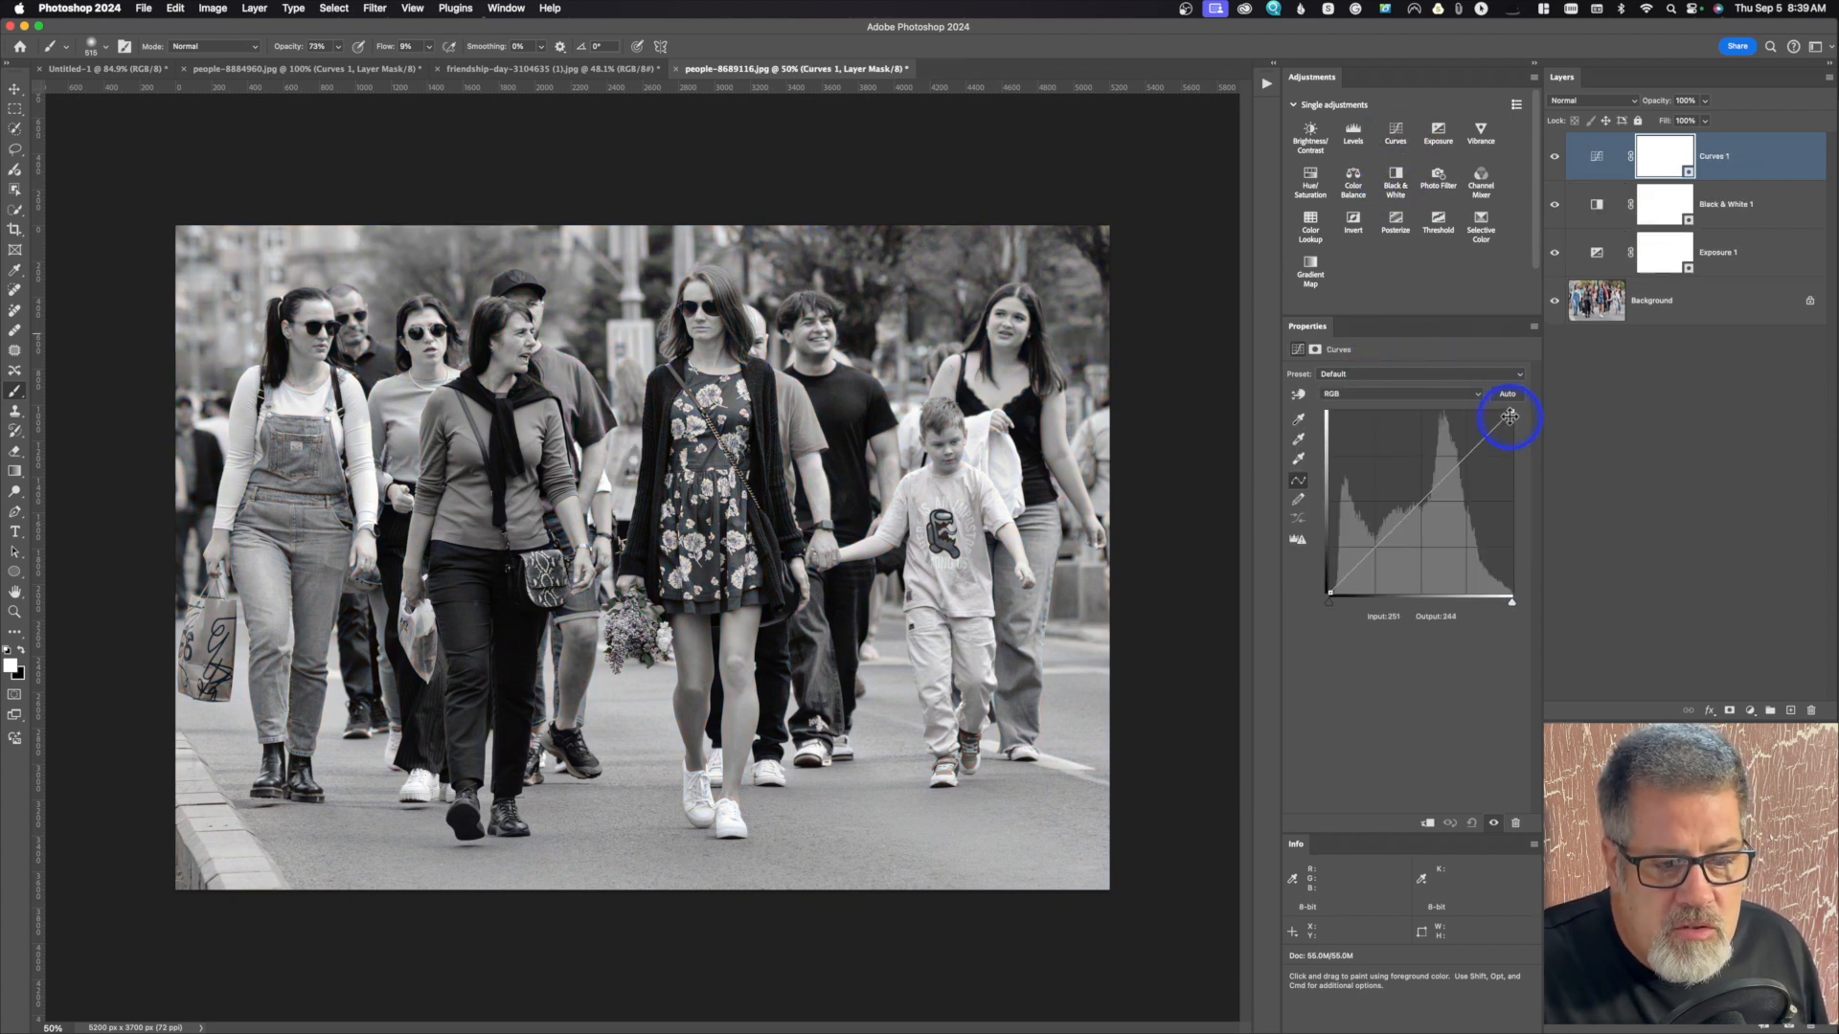
Step: Raise the Curves midtones to brighten the photo, and invert the Curves layer mask to black
left_click_drag(1413, 501, 1412, 498)
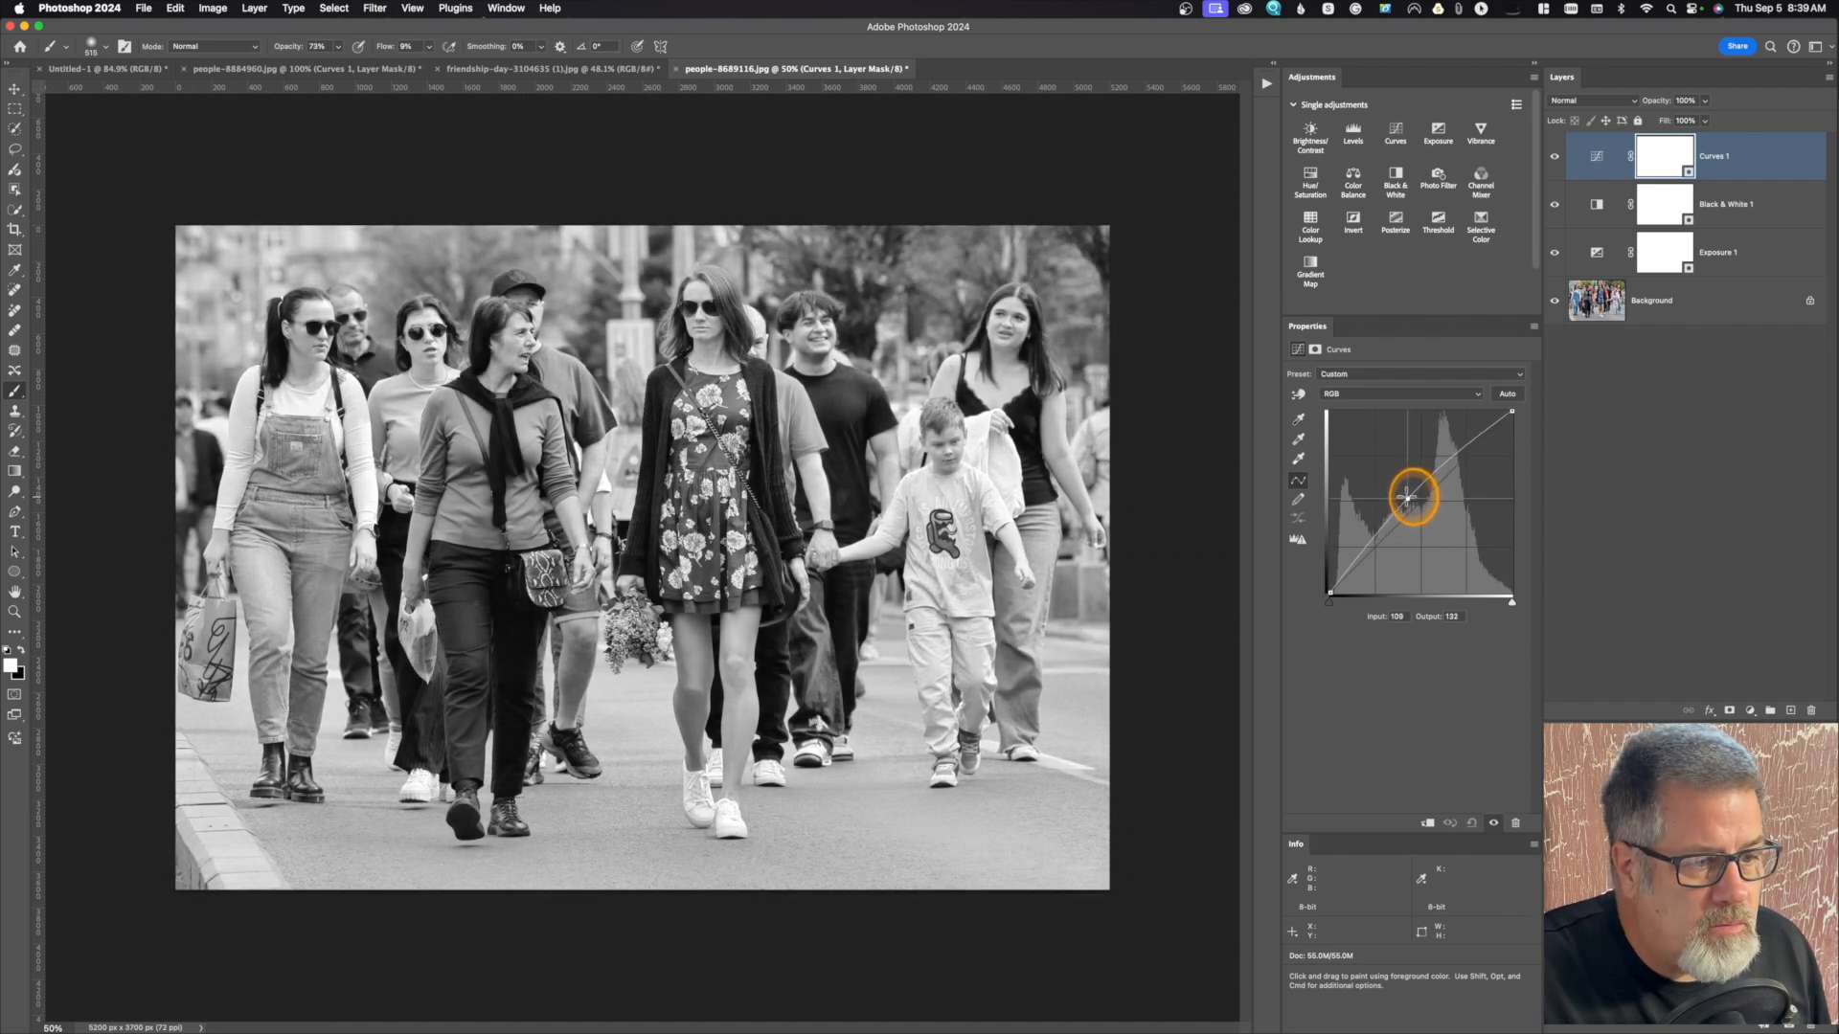
key("super+i")
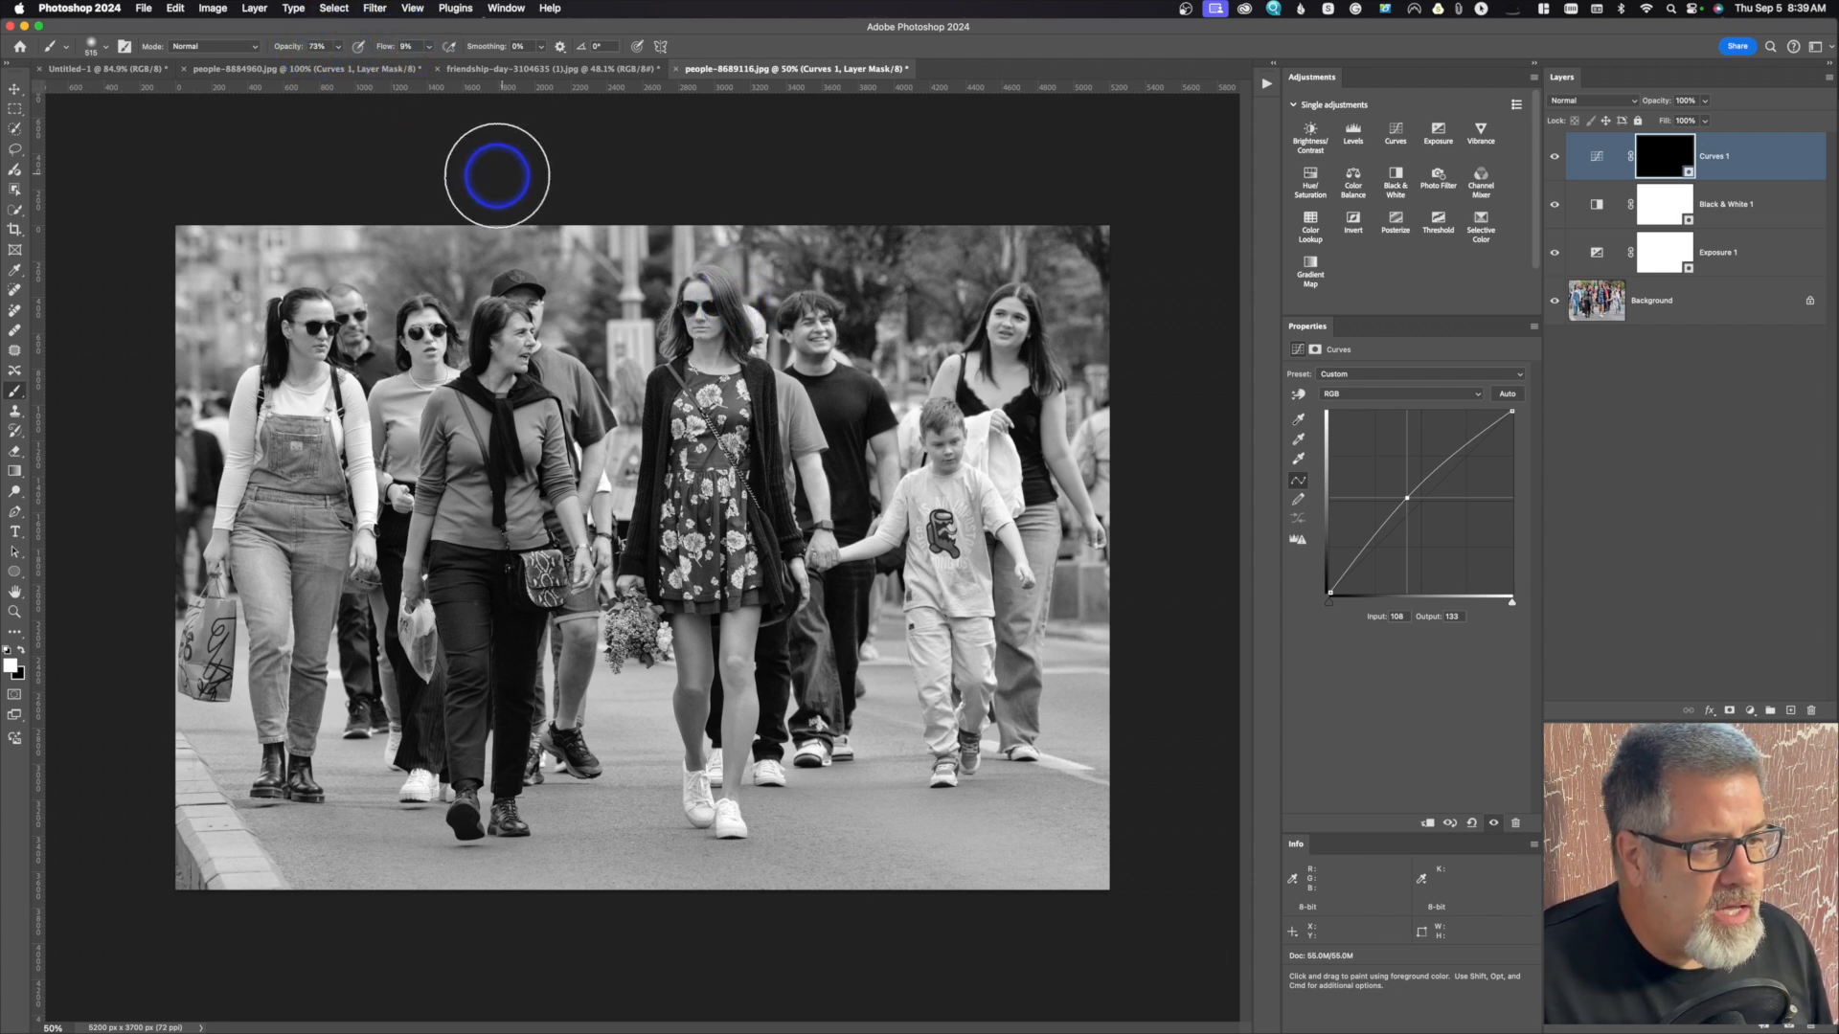
Step: With a smaller soft white brush, paint six faces on the Curves mask, from the dark-haired woman beside the boy to the ponytailed woman in overalls
left_click_drag(743, 393, 716, 401)
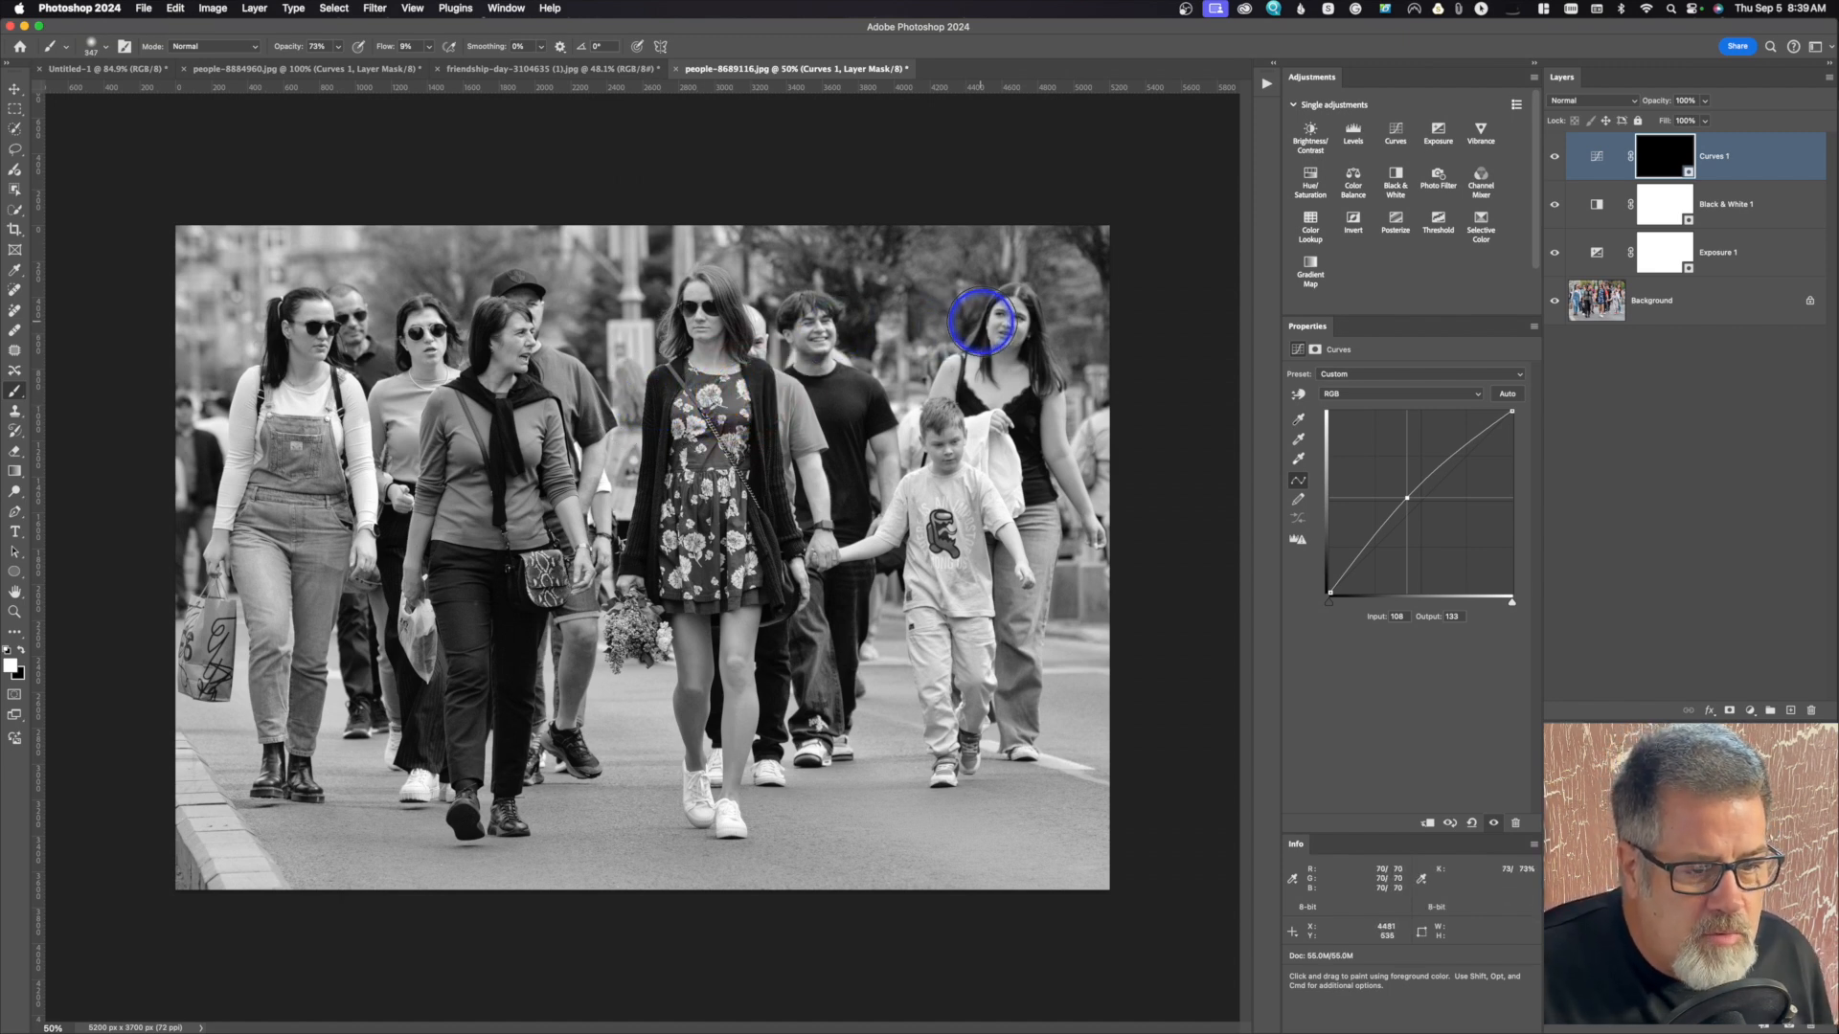
mouse_move(991, 355)
left_mouse_down()
mouse_move(1012, 304)
mouse_move(1008, 346)
mouse_move(999, 326)
left_mouse_up()
mouse_move(821, 337)
left_mouse_down()
mouse_move(810, 375)
mouse_move(813, 347)
left_mouse_up()
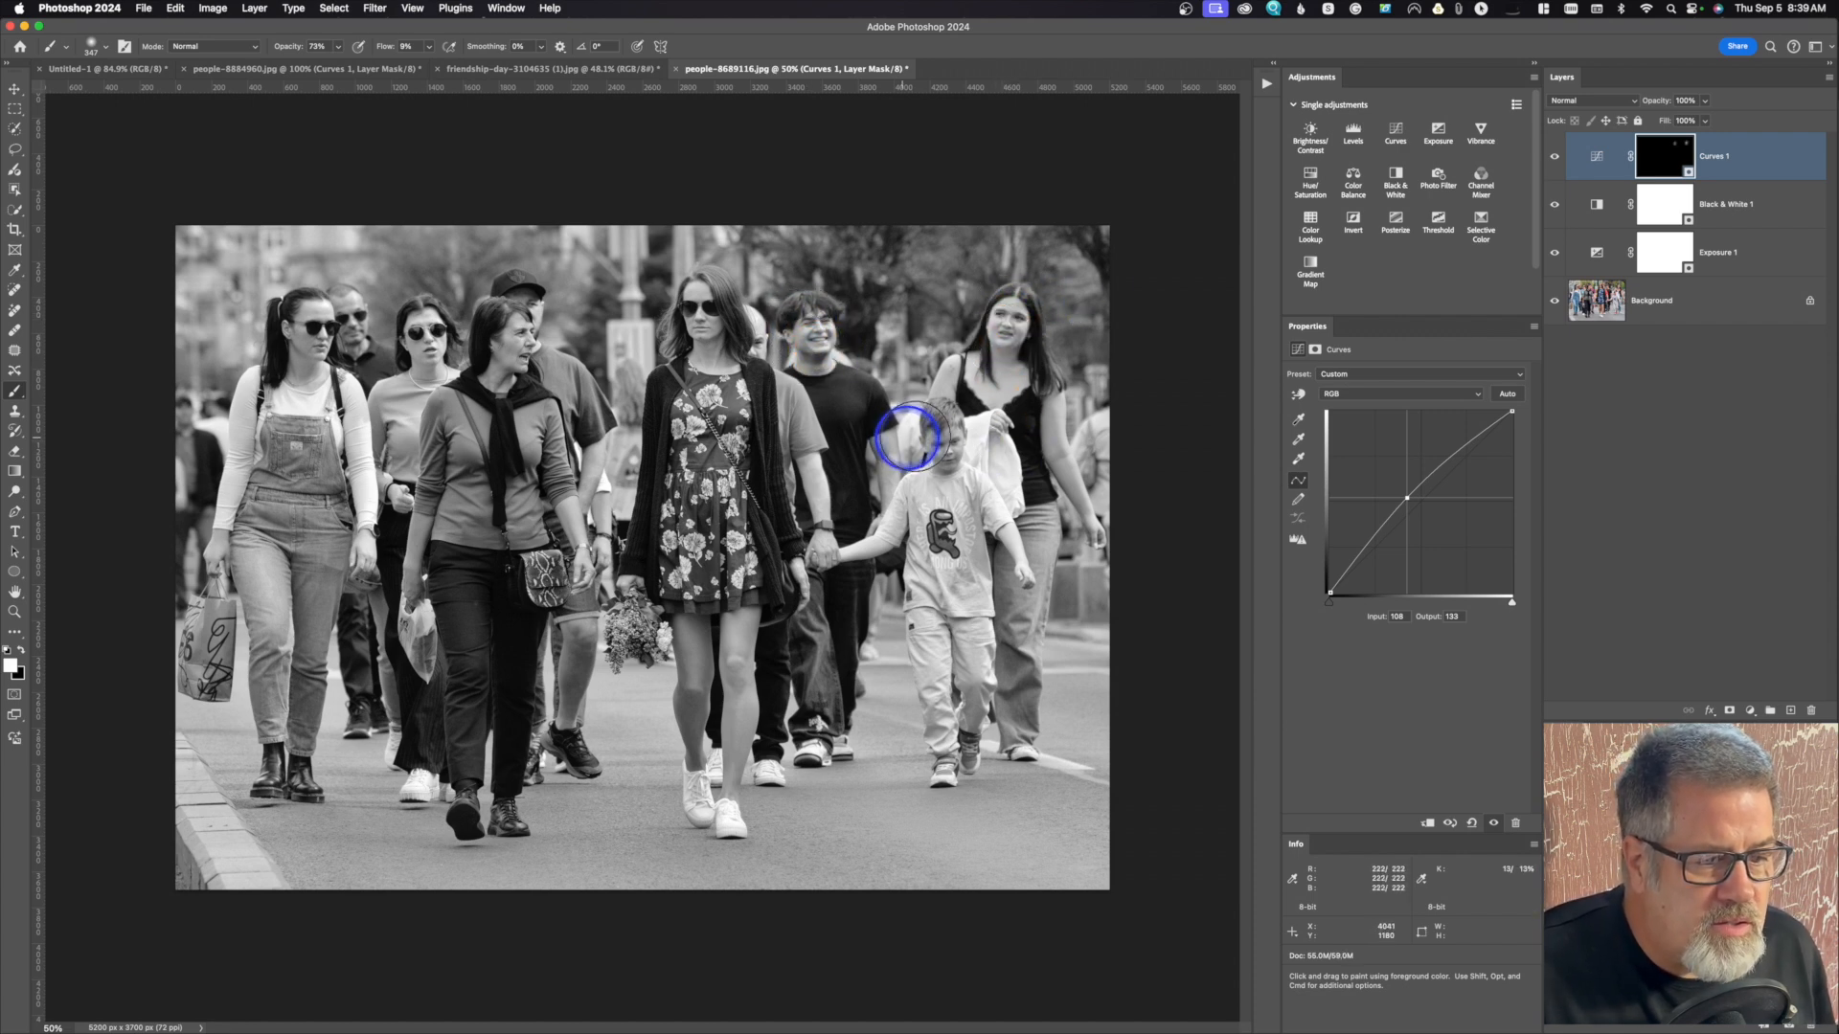
mouse_move(946, 443)
left_mouse_down()
mouse_move(928, 444)
mouse_move(940, 431)
left_mouse_up()
mouse_move(701, 304)
left_mouse_down()
mouse_move(707, 342)
mouse_move(699, 285)
mouse_move(703, 304)
left_mouse_up()
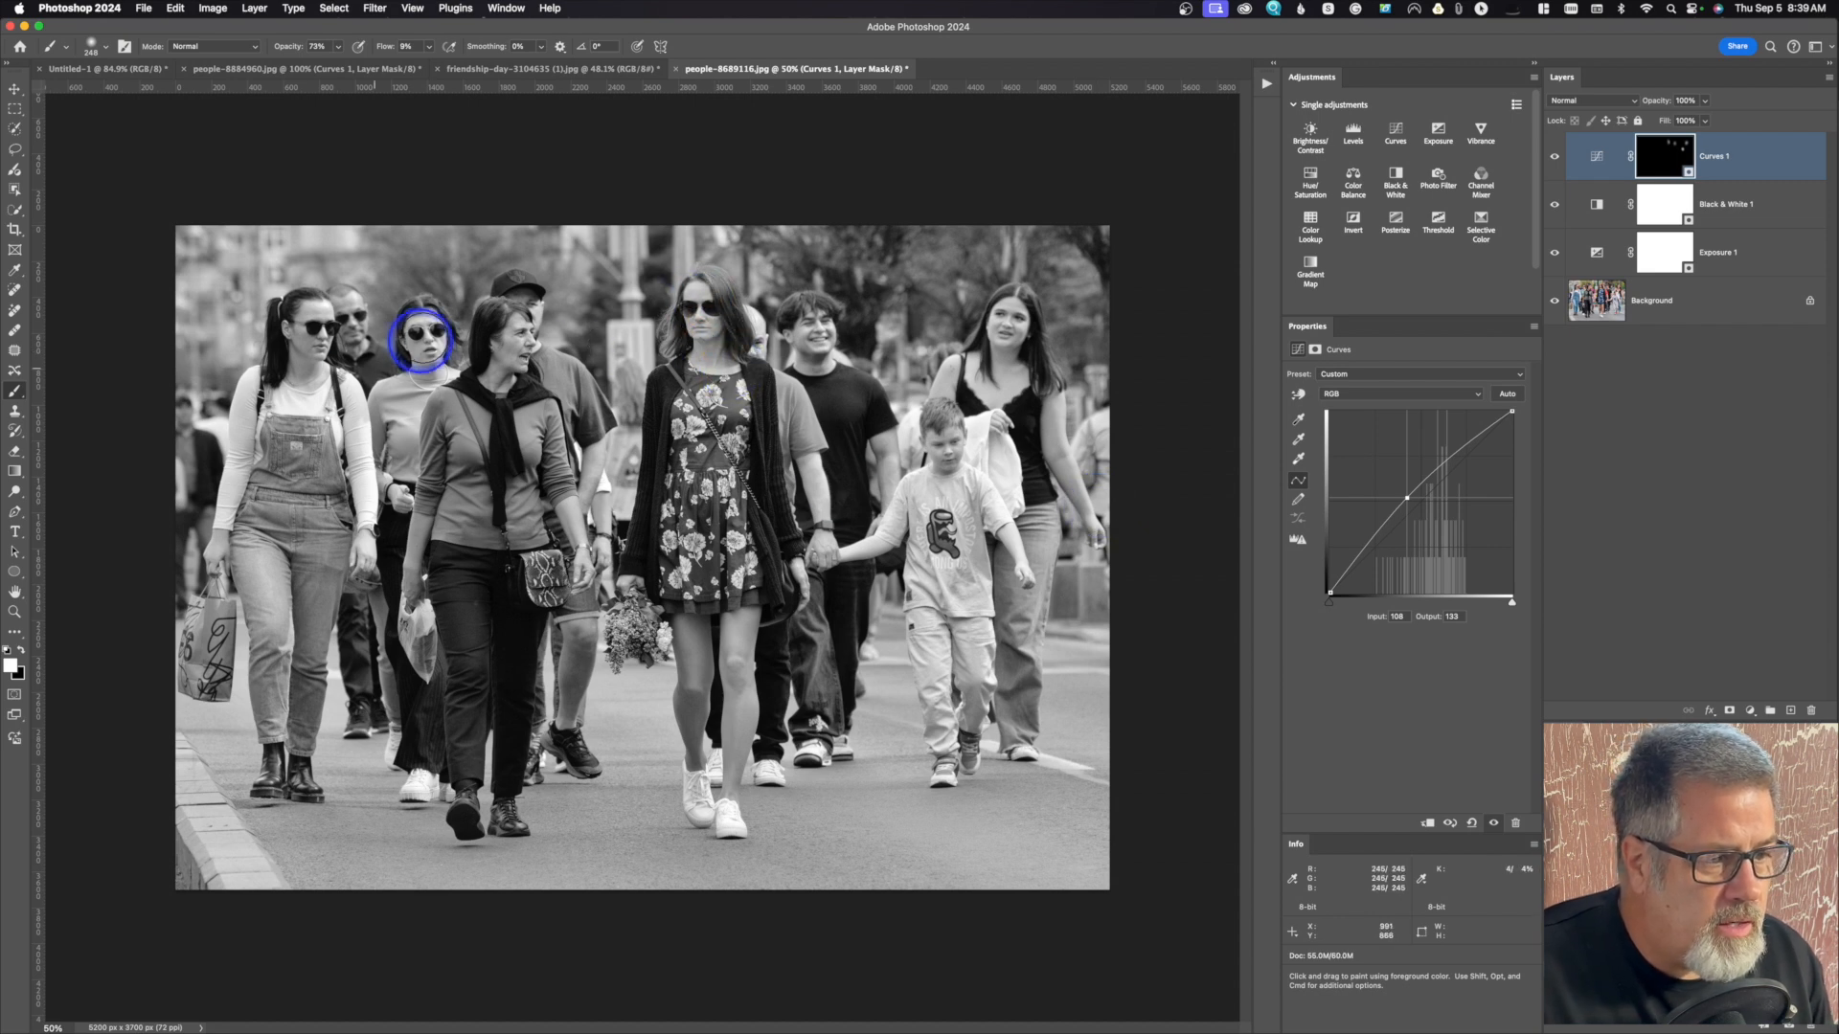
left_click_drag(508, 322, 497, 367)
mouse_move(336, 357)
left_mouse_down()
mouse_move(288, 328)
mouse_move(302, 359)
mouse_move(304, 329)
mouse_move(316, 350)
left_mouse_up()
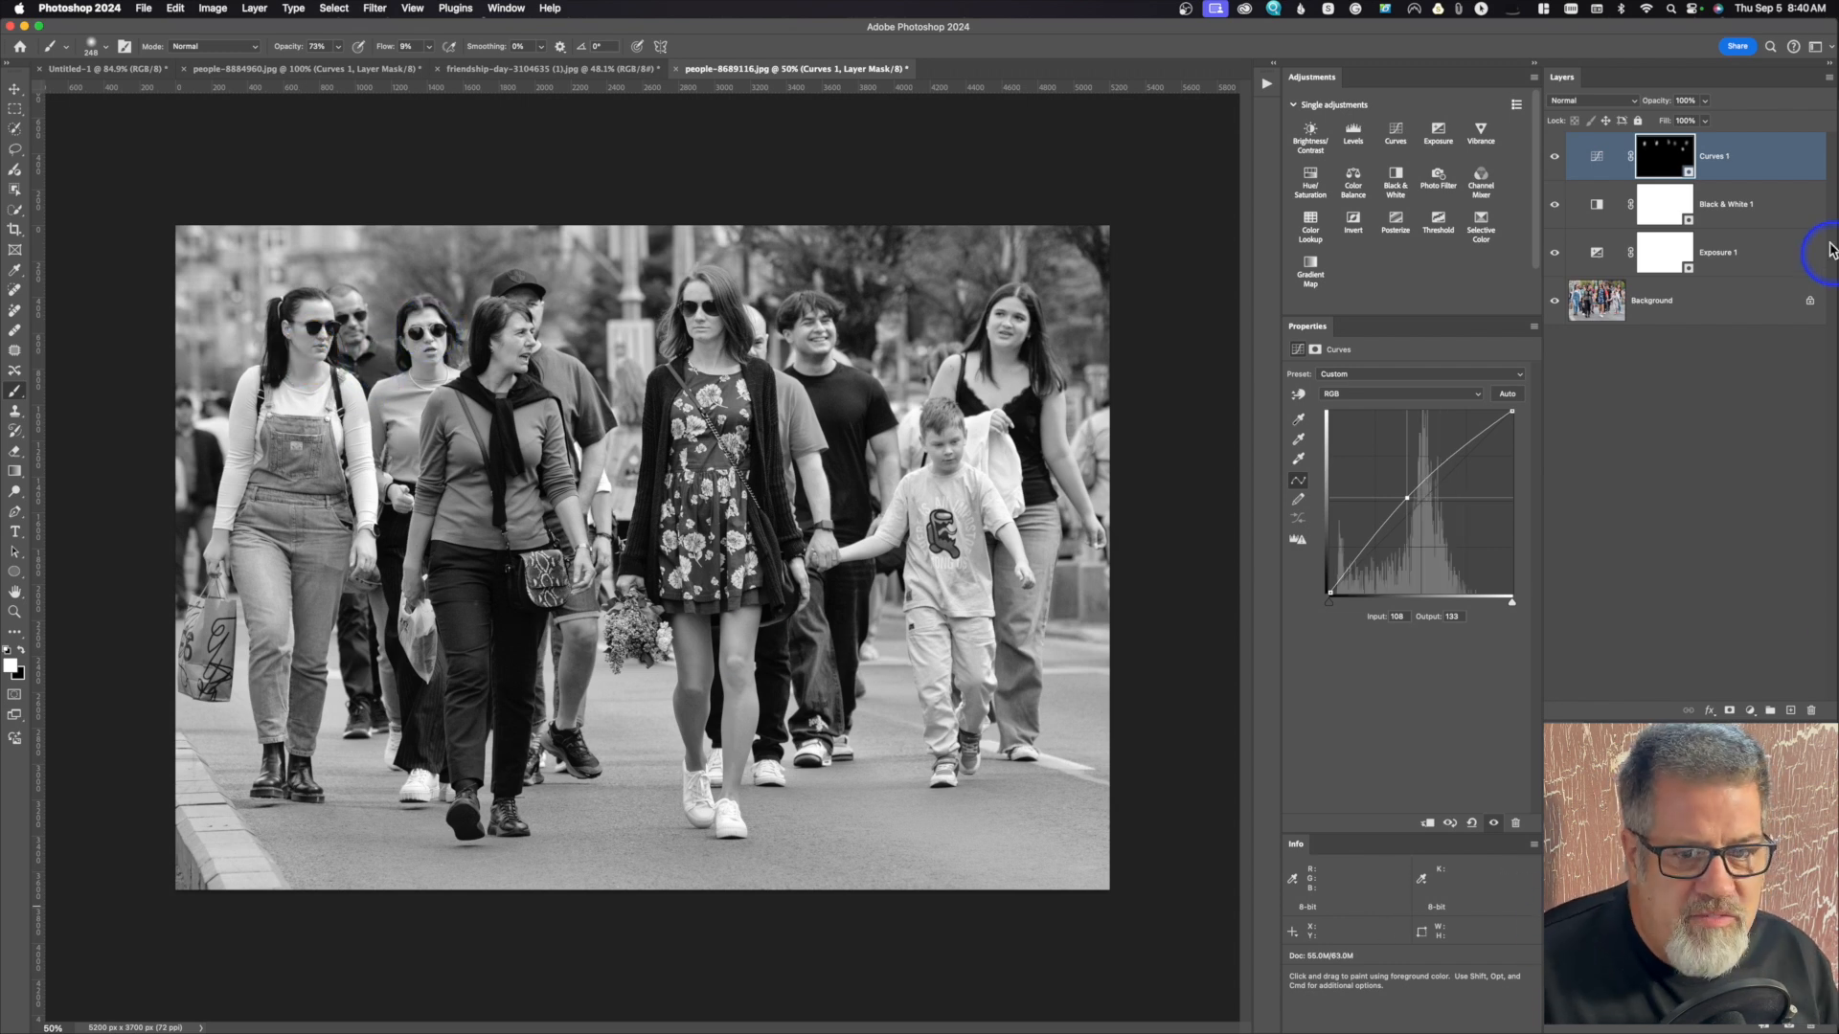
Step: Inspect the Curves 1 layer mask on its own, and return to the normal image view
left_click(1666, 163)
left_click(1666, 162, "alt")
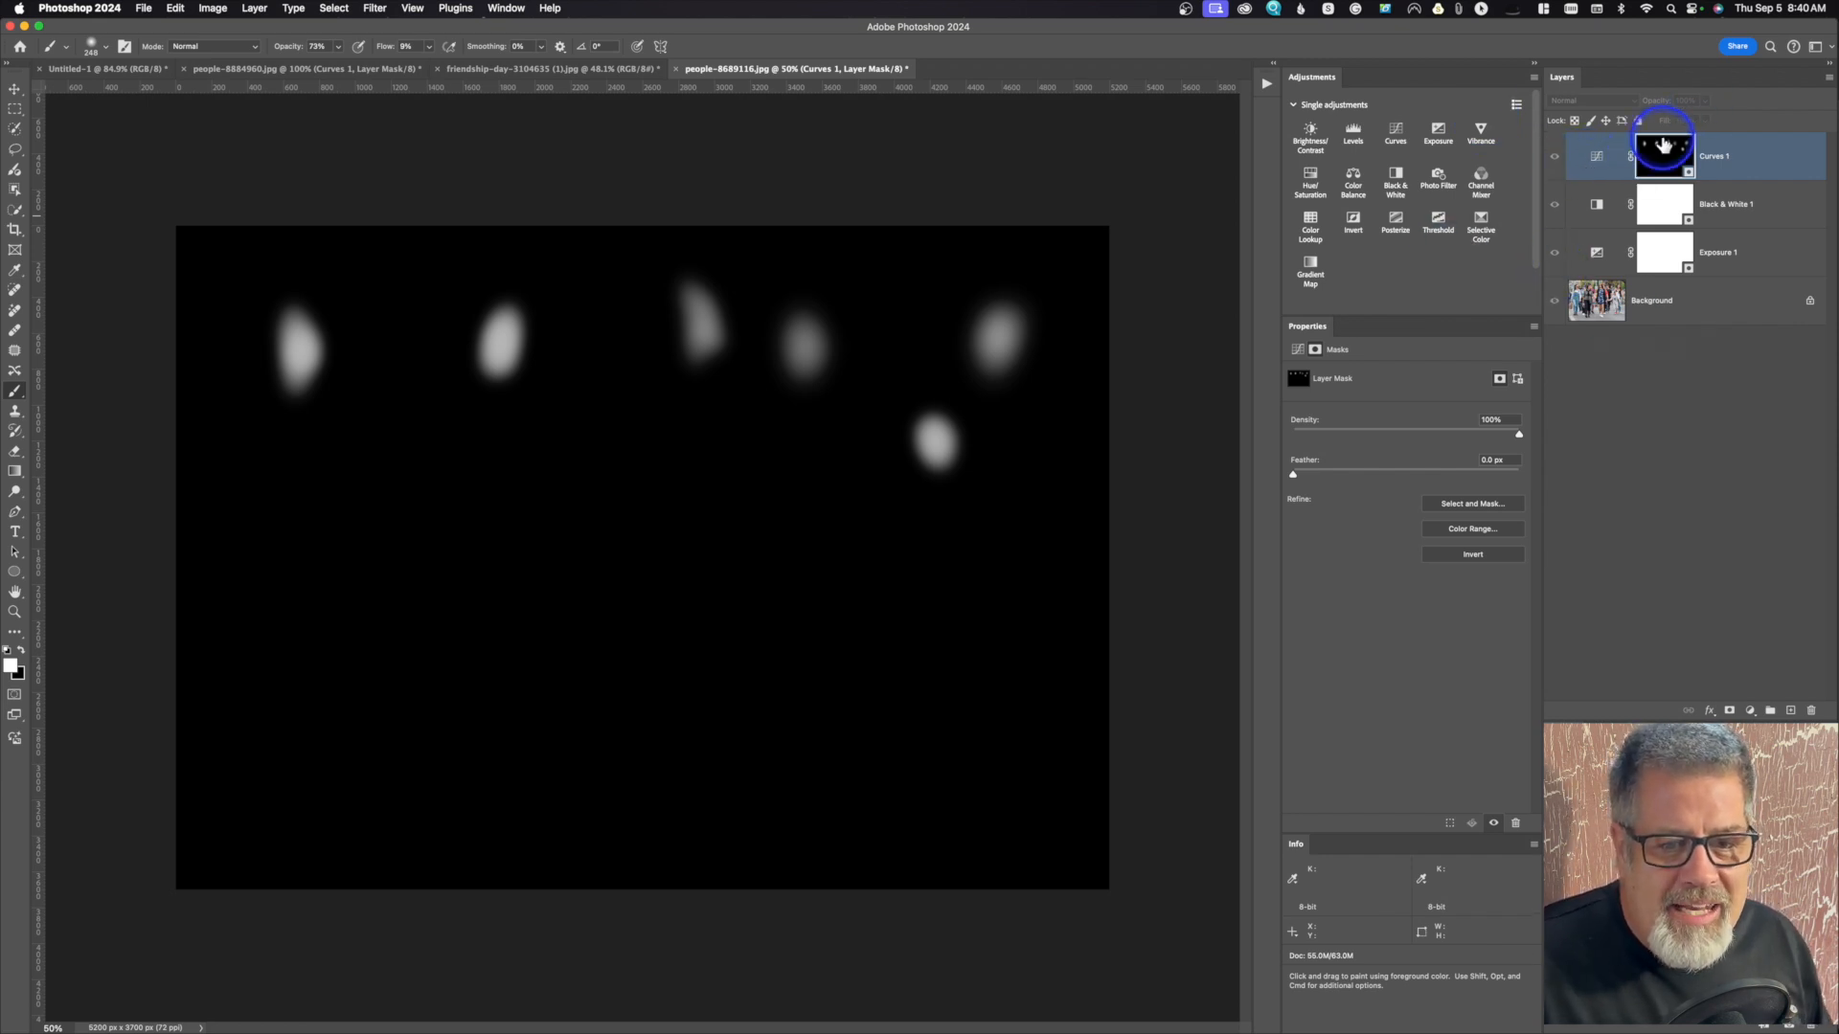
left_click(1662, 151, "alt")
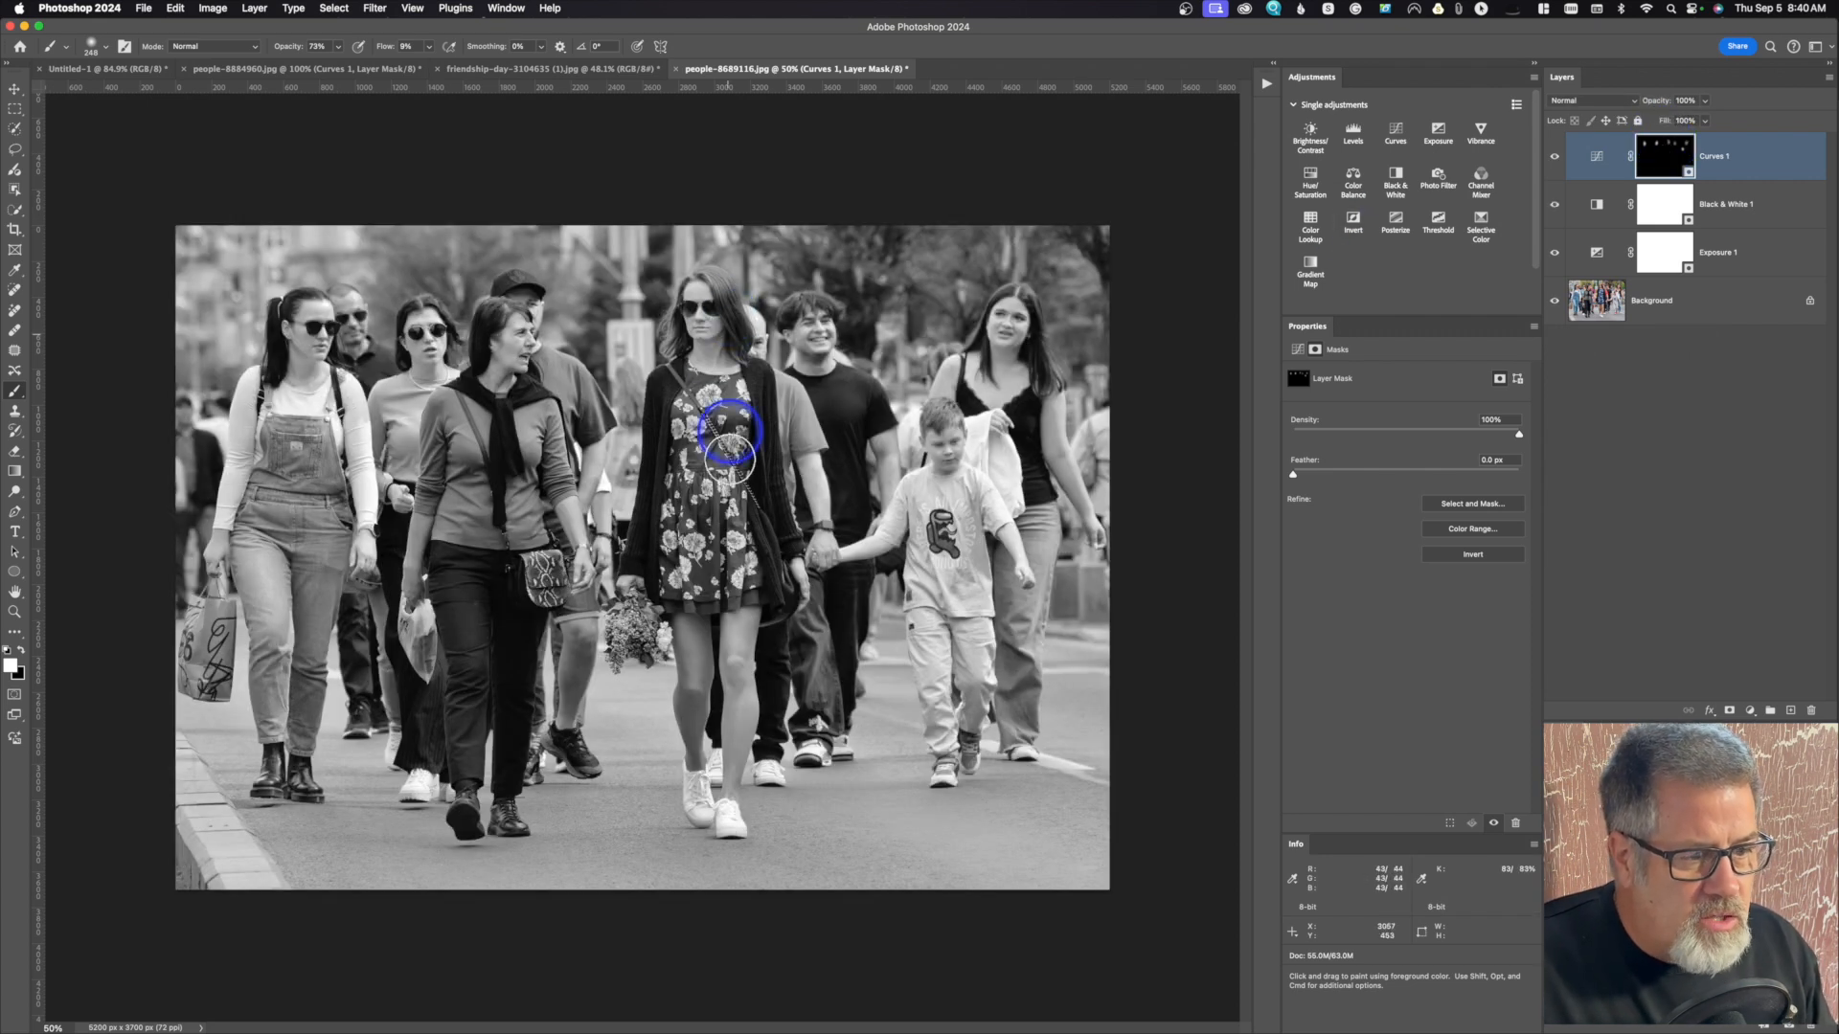